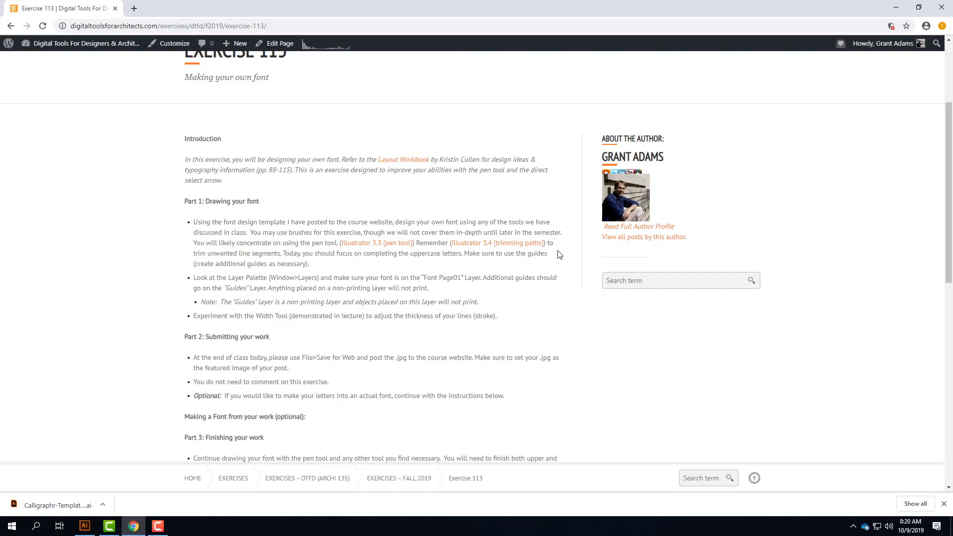
Step: Open the downloaded Calligraphr template in Adobe Illustrator 2019 and dismiss the welcome tour
{"action": "scroll", "coordinate": [327, 183], "scroll_direction": "up", "scroll_amount": 3}
{"action": "scroll", "coordinate": [307, 273], "scroll_direction": "down", "scroll_amount": 13}
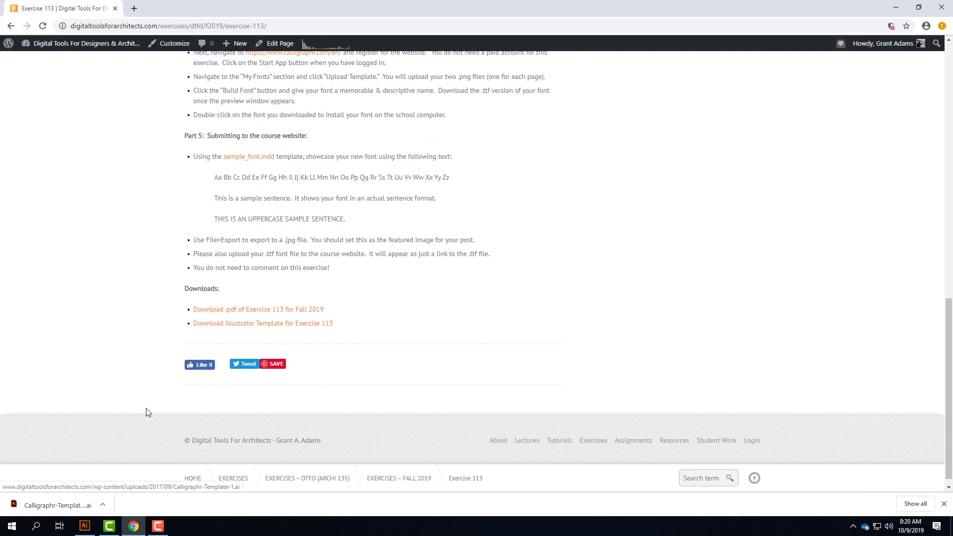
{"action": "left_click", "coordinate": [67, 504]}
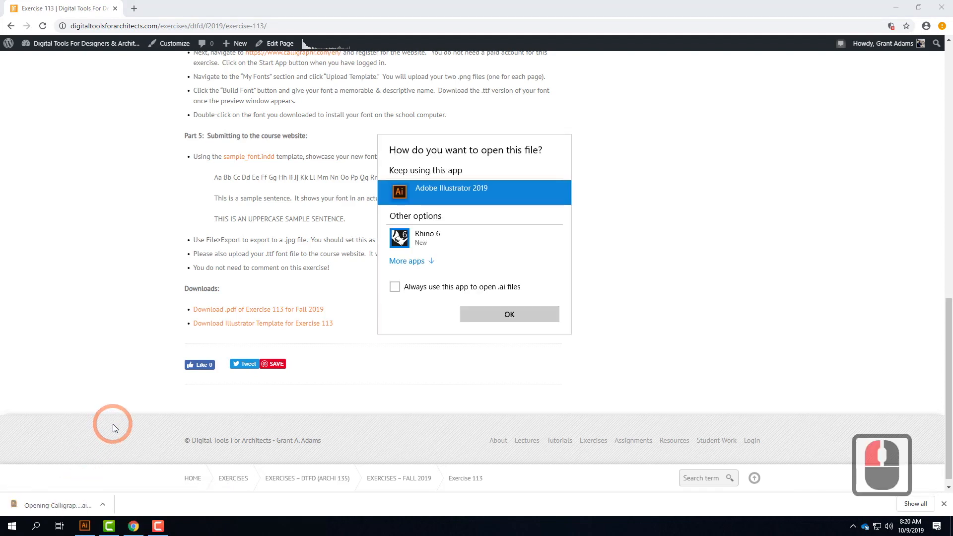
{"action": "left_click", "coordinate": [536, 320]}
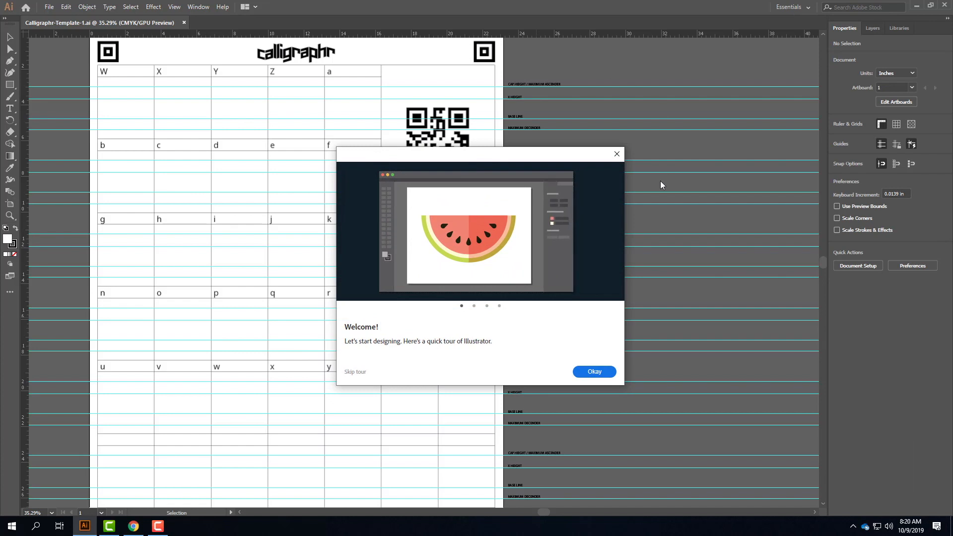
{"action": "left_click", "coordinate": [617, 154]}
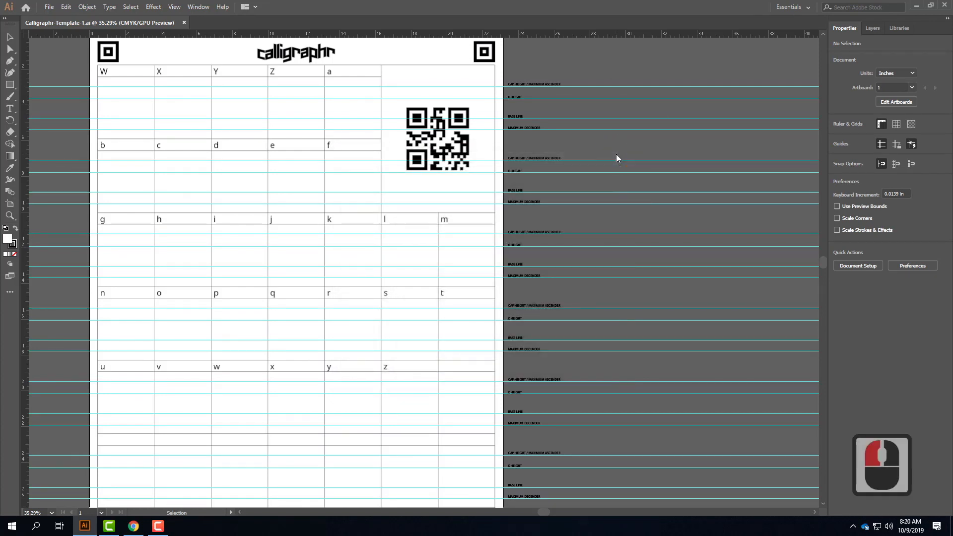
{"action": "left_click", "coordinate": [616, 155]}
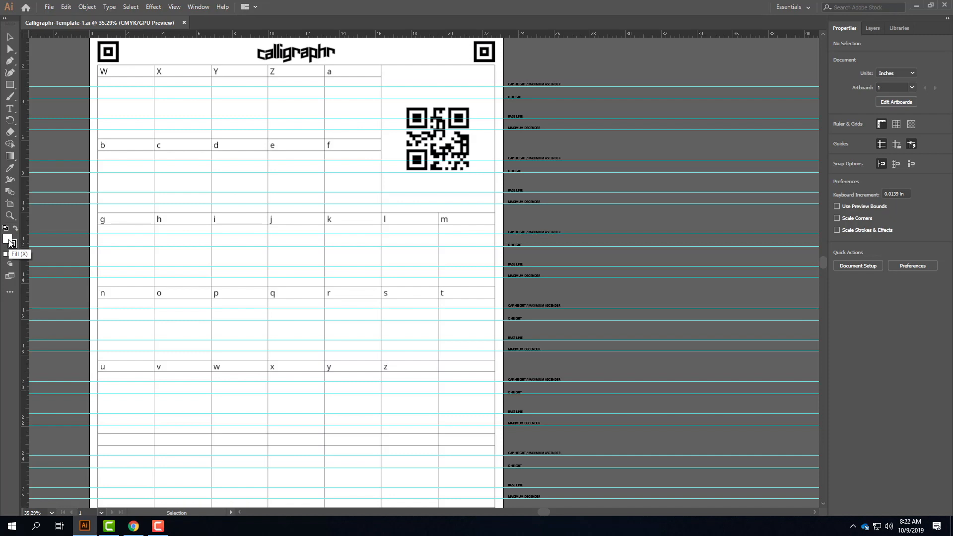
Step: Turn on visibility of the Font Page02 layer and make it the active layer
{"action": "left_click", "coordinate": [9, 61]}
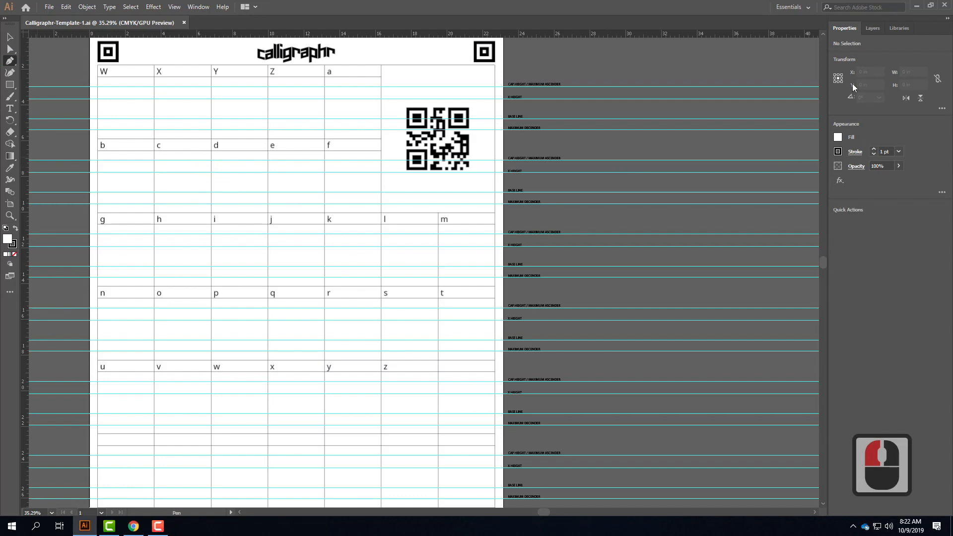
{"action": "left_click", "coordinate": [873, 29]}
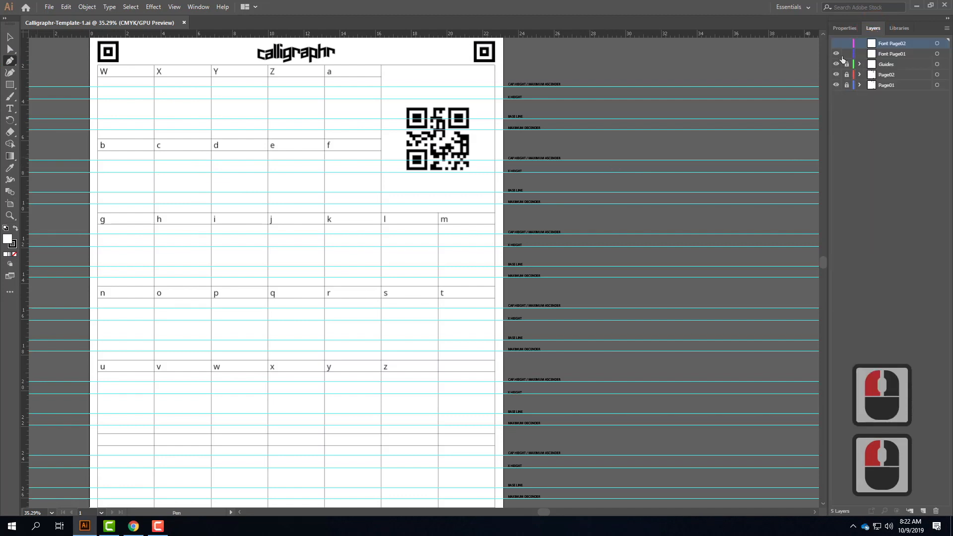
{"action": "left_click", "coordinate": [904, 54]}
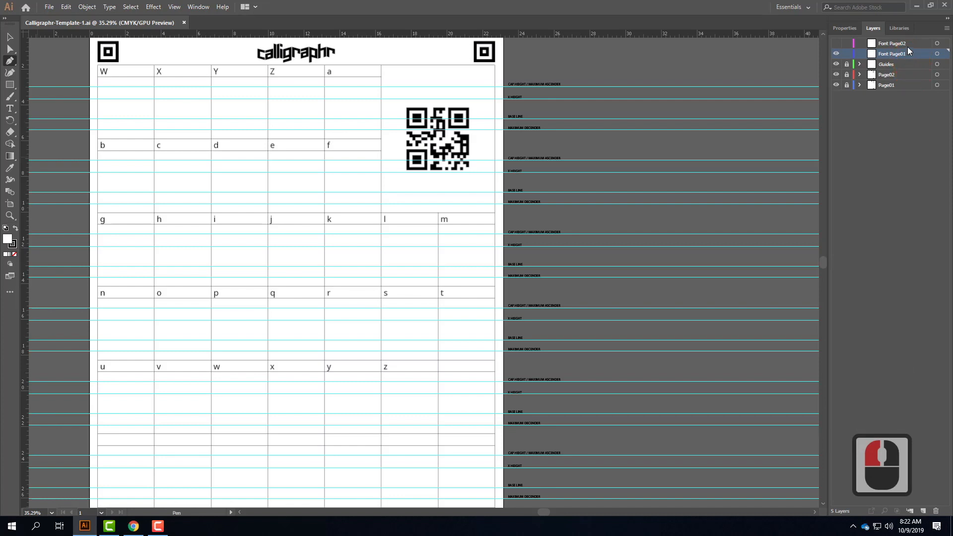
{"action": "left_click", "coordinate": [837, 43]}
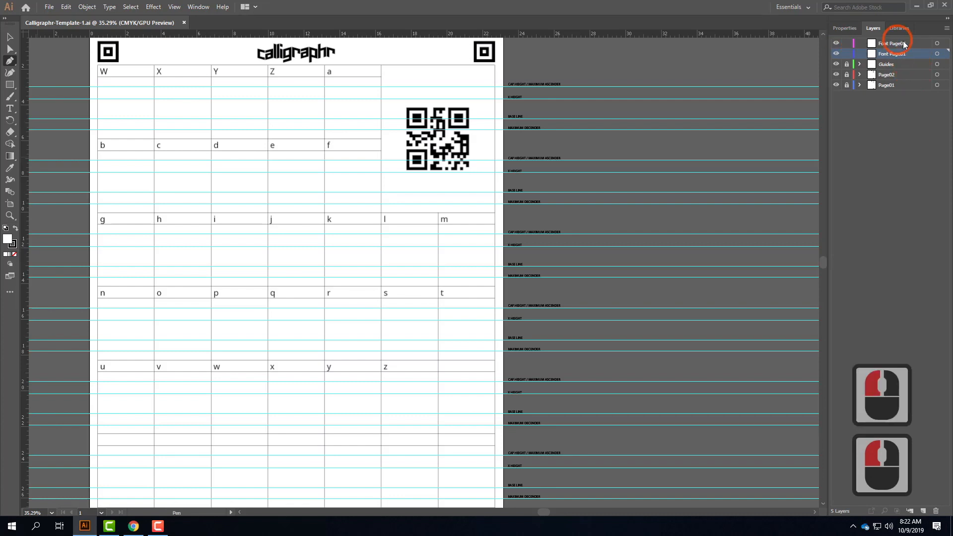
{"action": "left_click", "coordinate": [903, 41]}
Step: Draw a test triangle with the Pen tool across the d and e cells, and delete it
{"action": "left_click", "coordinate": [232, 183]}
{"action": "left_click", "coordinate": [249, 127]}
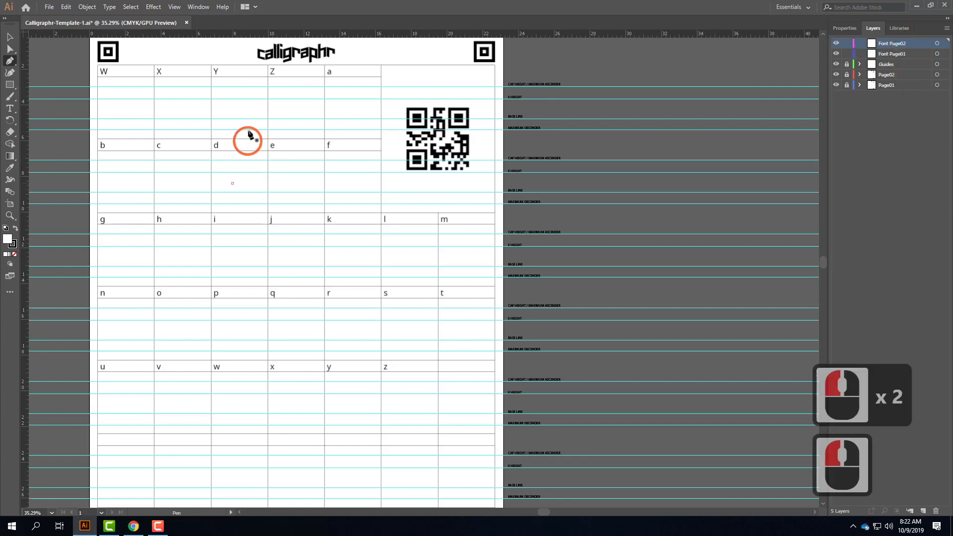
{"action": "left_click", "coordinate": [286, 175]}
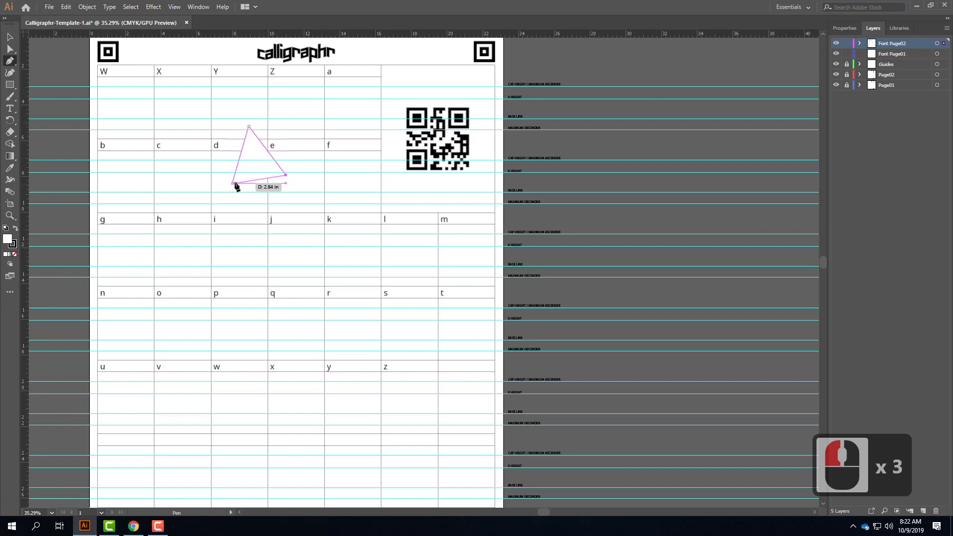
{"action": "left_click", "coordinate": [233, 183]}
{"action": "left_click", "coordinate": [10, 37]}
{"action": "left_click", "coordinate": [239, 148]}
{"action": "key", "text": "Delete"}
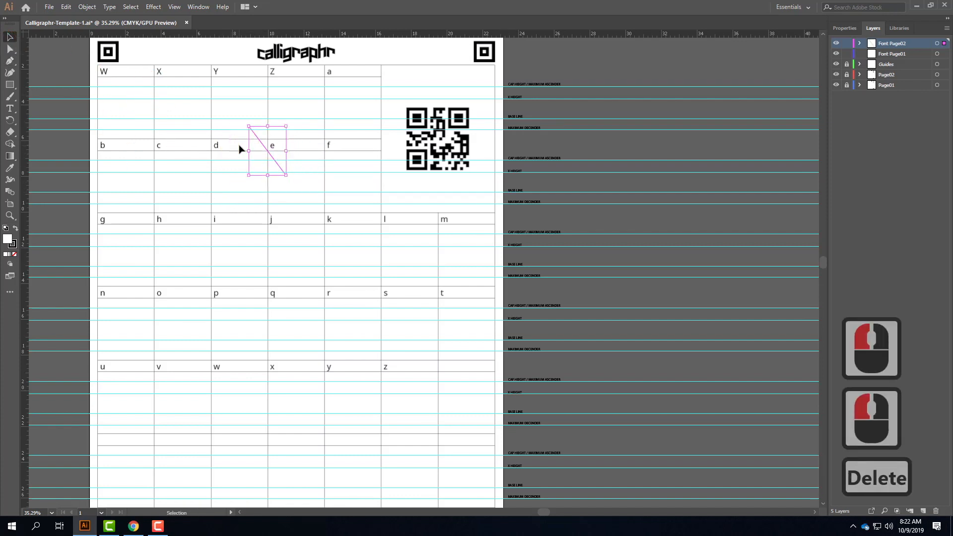
{"action": "key", "text": "Delete"}
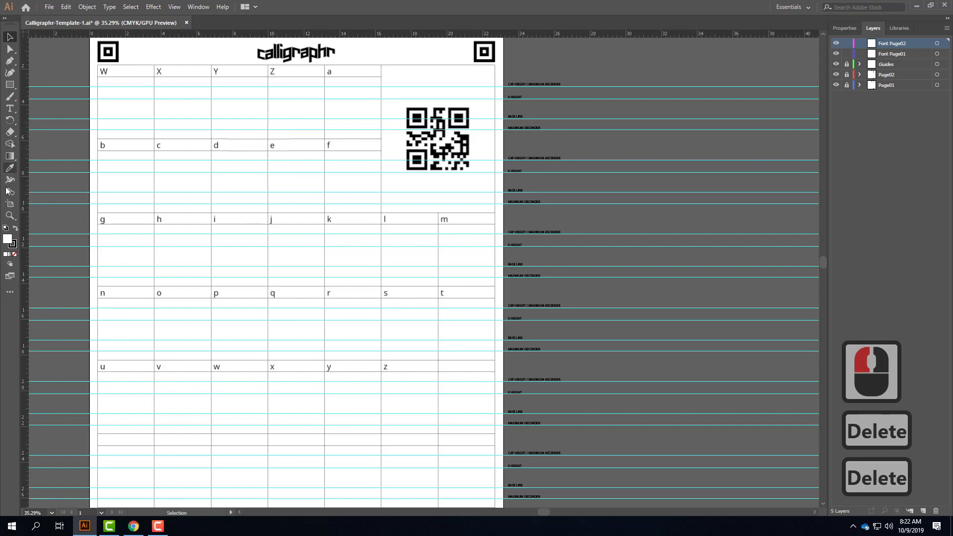
Step: Set the fill colour to None for new artwork
{"action": "left_click", "coordinate": [9, 241]}
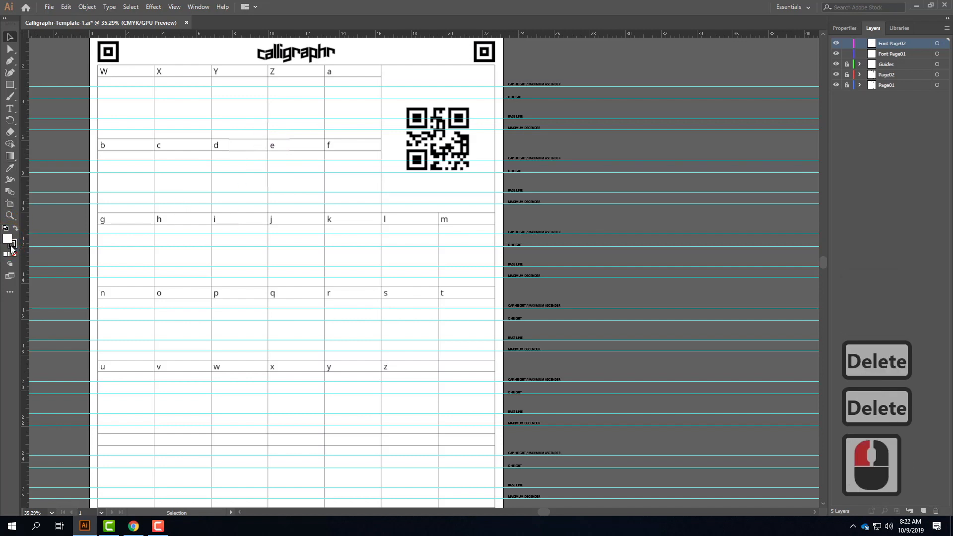
{"action": "left_click", "coordinate": [15, 254]}
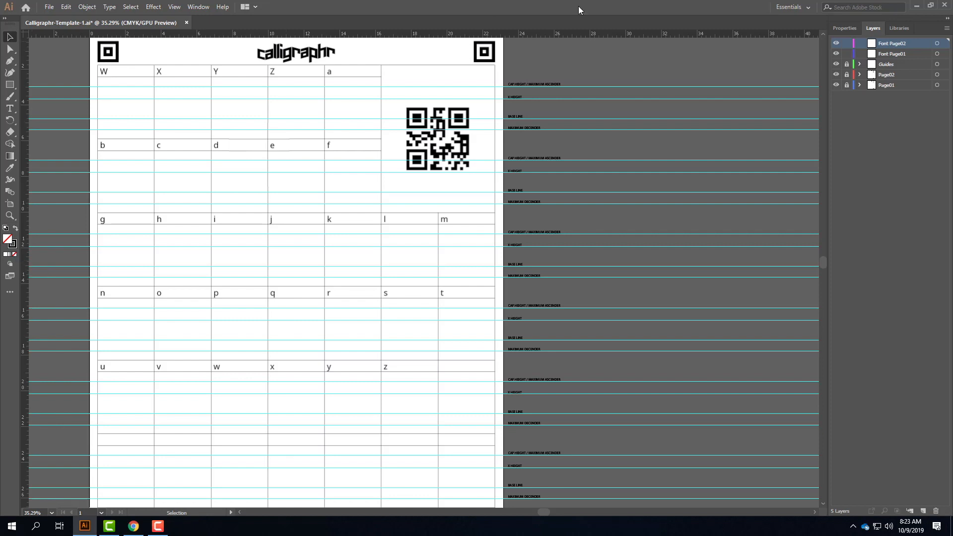
{"action": "left_click", "coordinate": [844, 28]}
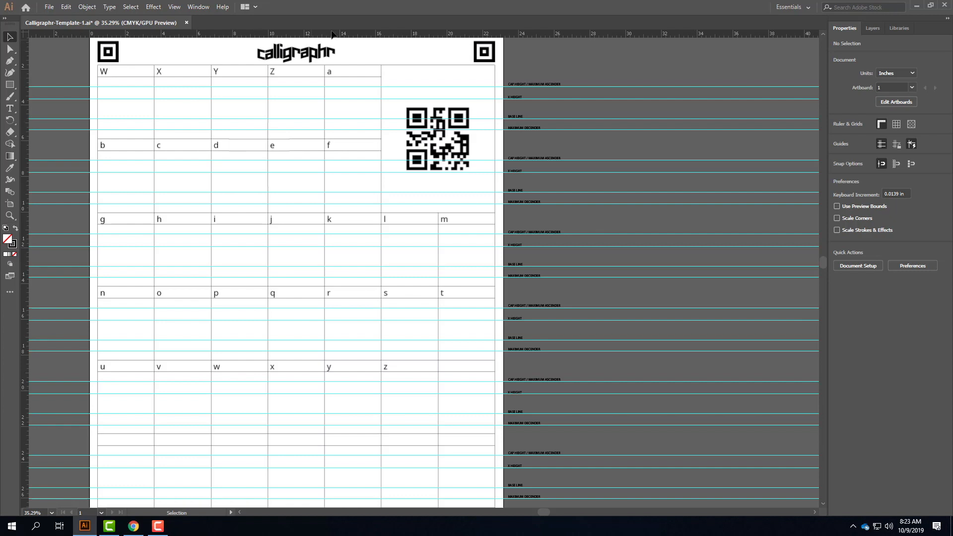
Step: Try the Essentials Classic workspace and return to the Essentials workspace
{"action": "left_click", "coordinate": [786, 7]}
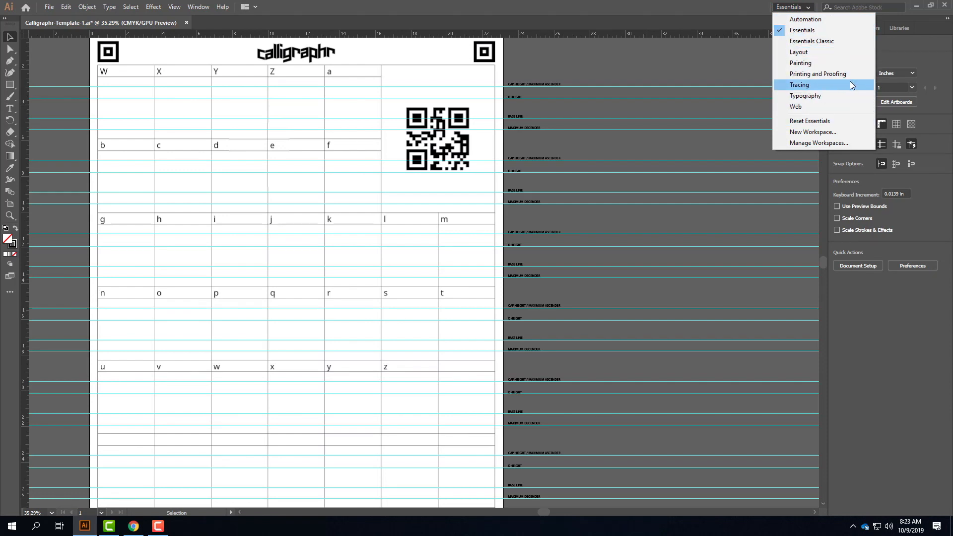
{"action": "left_click", "coordinate": [840, 44]}
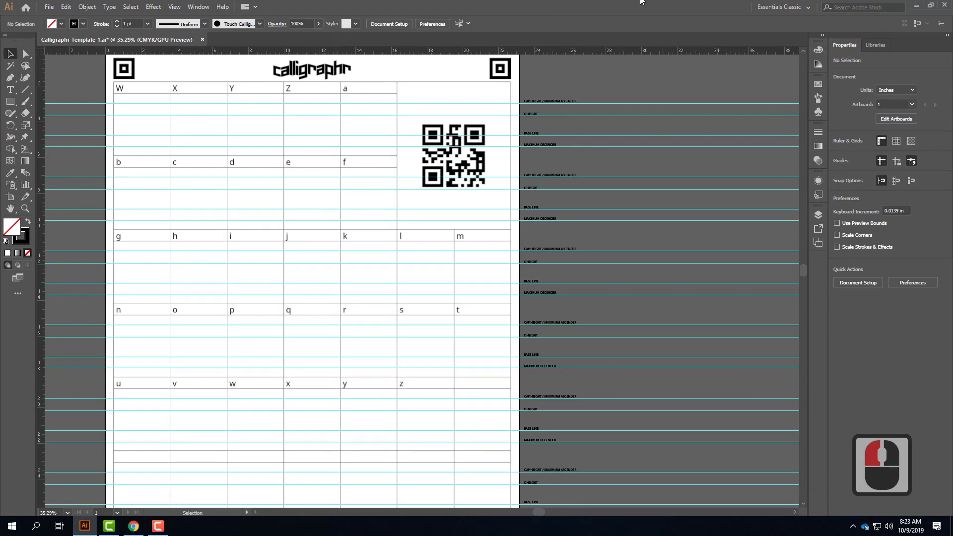
{"action": "left_click", "coordinate": [782, 7]}
{"action": "left_click", "coordinate": [783, 29]}
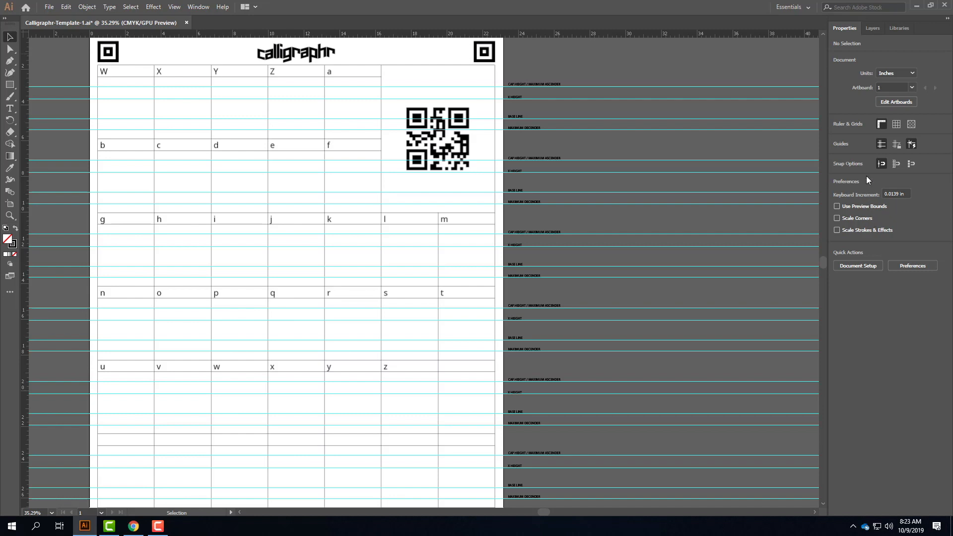
Step: Hide the Page02 template layer to work with the Page01 character grid containing the capital letters
{"action": "left_click", "coordinate": [875, 28]}
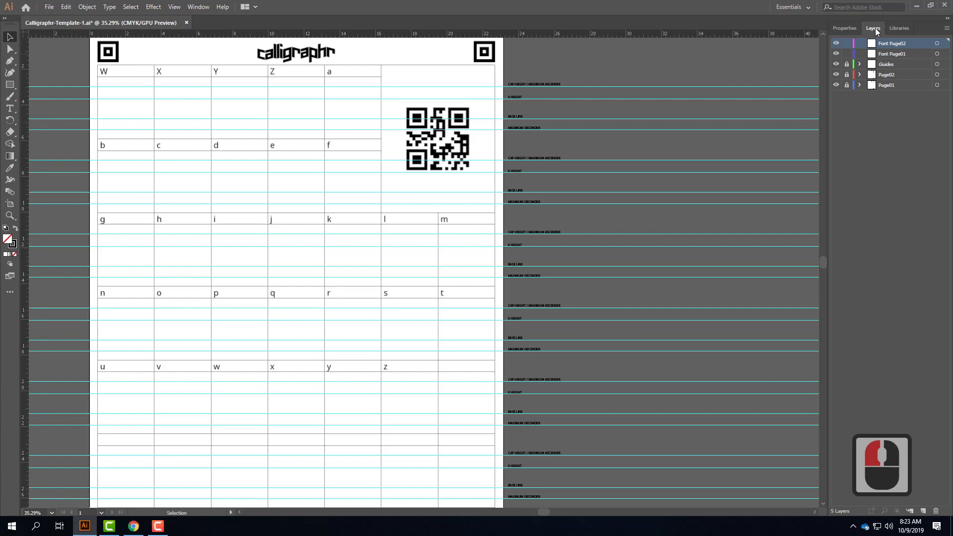
{"action": "left_click", "coordinate": [836, 75]}
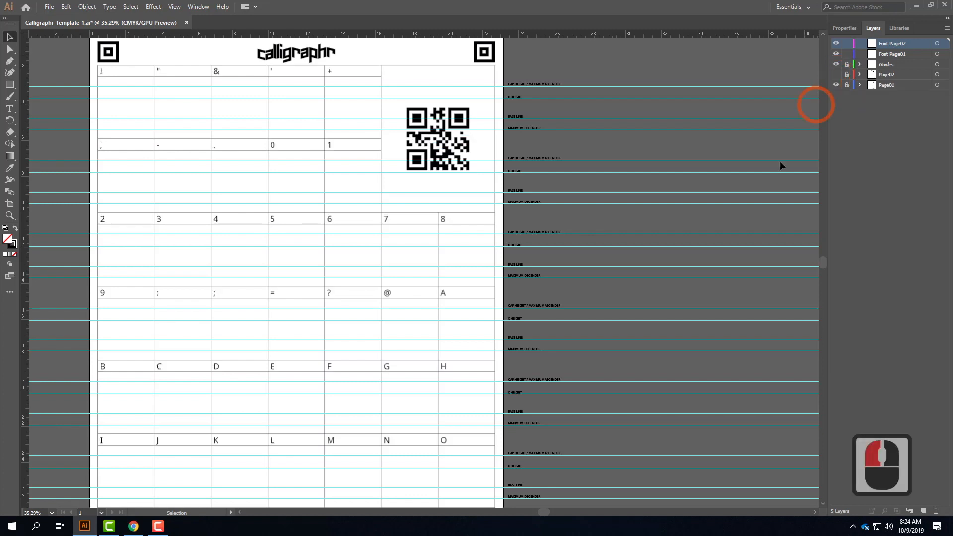
{"action": "scroll", "coordinate": [382, 174], "scroll_direction": "down", "scroll_amount": 3}
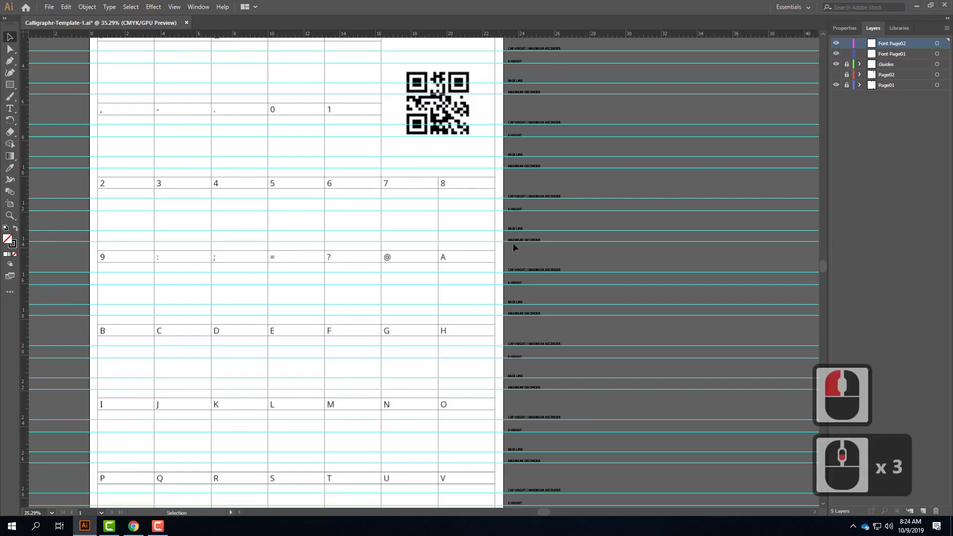
{"action": "scroll", "coordinate": [487, 270], "scroll_direction": "down", "scroll_amount": 7}
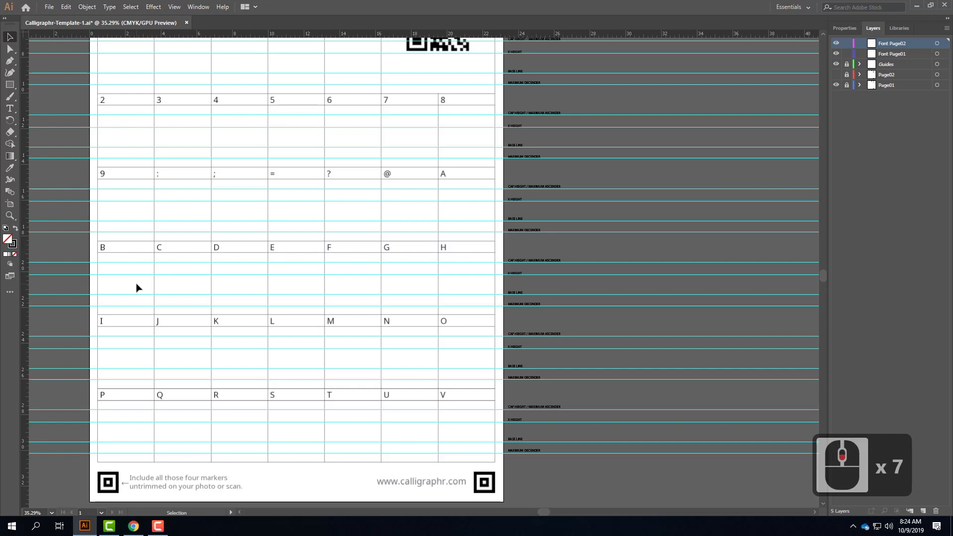
{"action": "scroll", "coordinate": [144, 245], "scroll_direction": "up", "scroll_amount": 10}
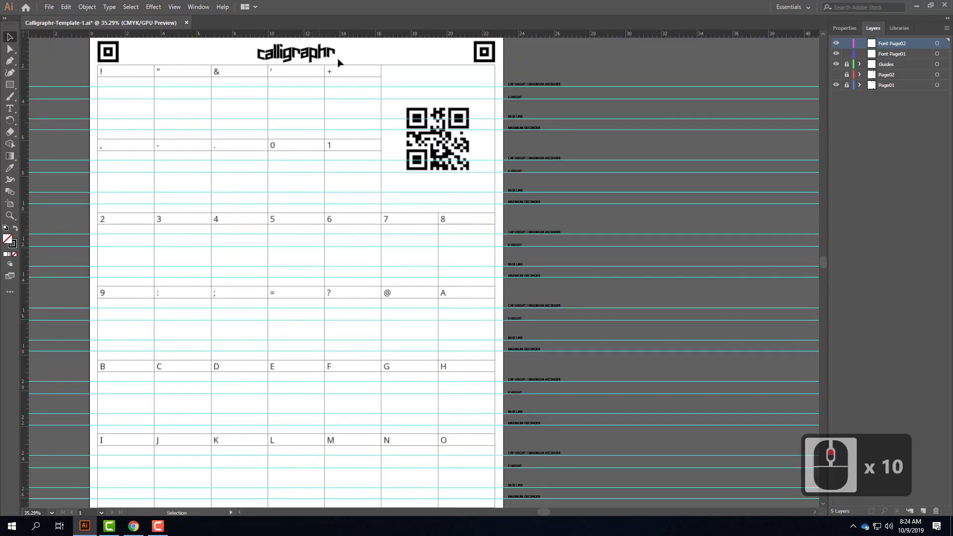
{"action": "scroll", "coordinate": [378, 207], "scroll_direction": "up", "scroll_amount": 3}
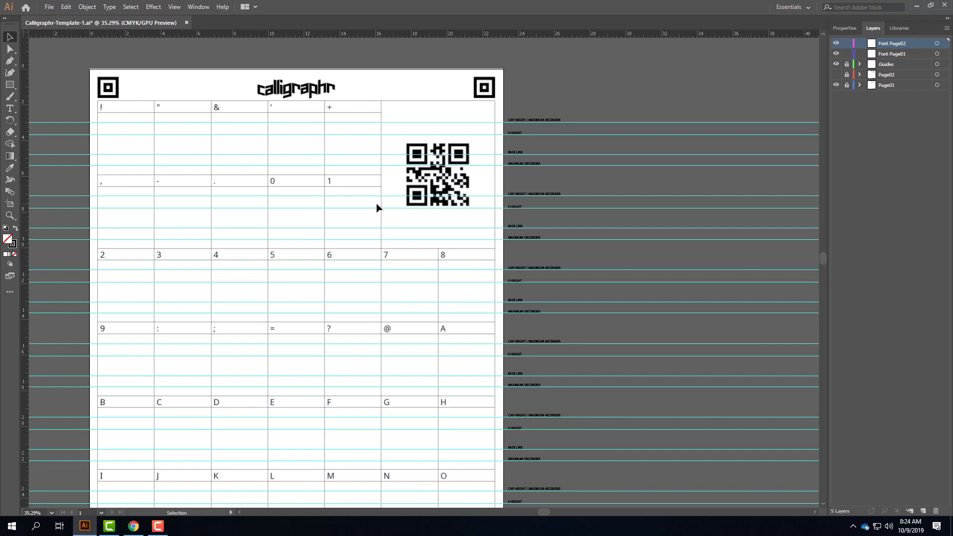
{"action": "scroll", "coordinate": [350, 270], "scroll_direction": "down", "scroll_amount": 10}
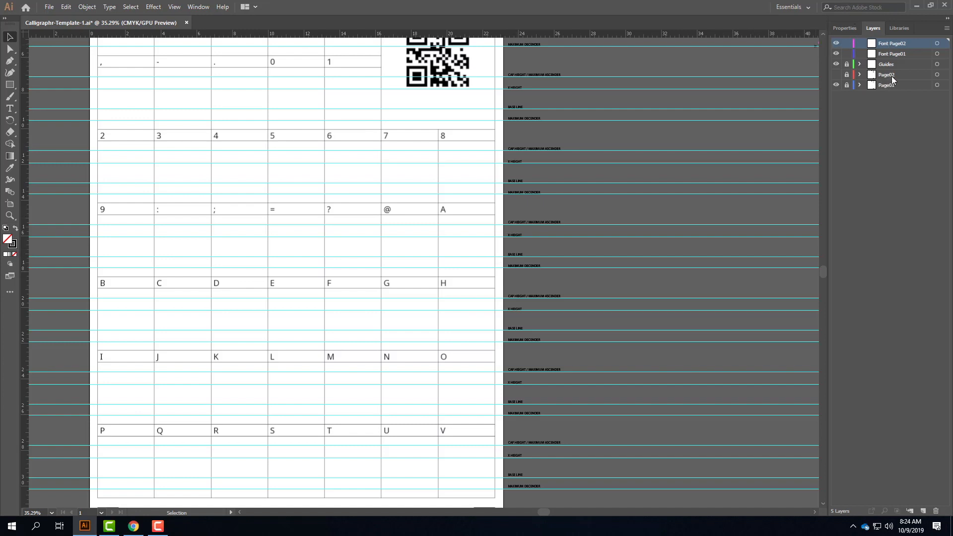
Step: Toggle the Guides layer off and on, and examine the cap height, x height, base line and descender labels beside the grid
{"action": "left_click", "coordinate": [836, 65]}
{"action": "left_click", "coordinate": [837, 65]}
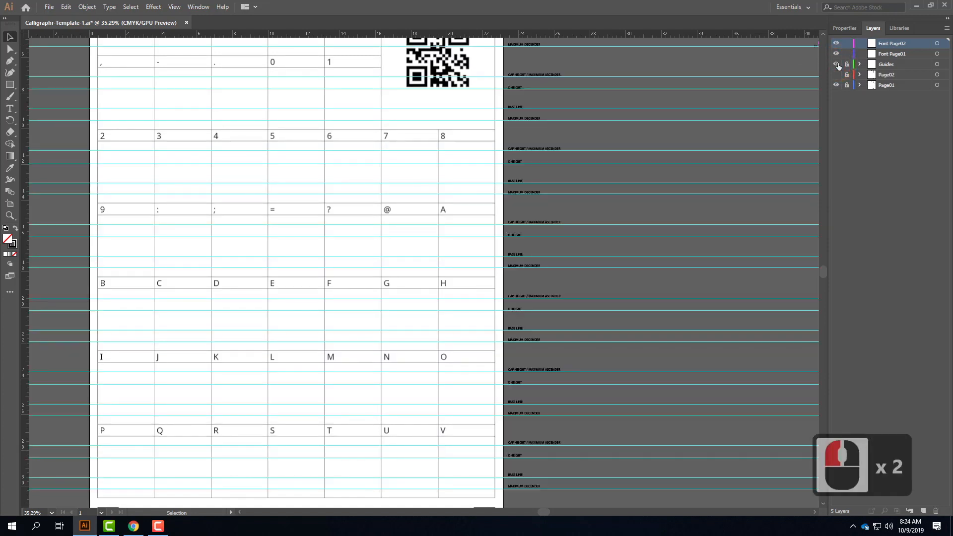
{"action": "double_click", "coordinate": [567, 139]}
{"action": "key", "text": "ctrl+equal"}
{"action": "key", "text": "ctrl+equal"}
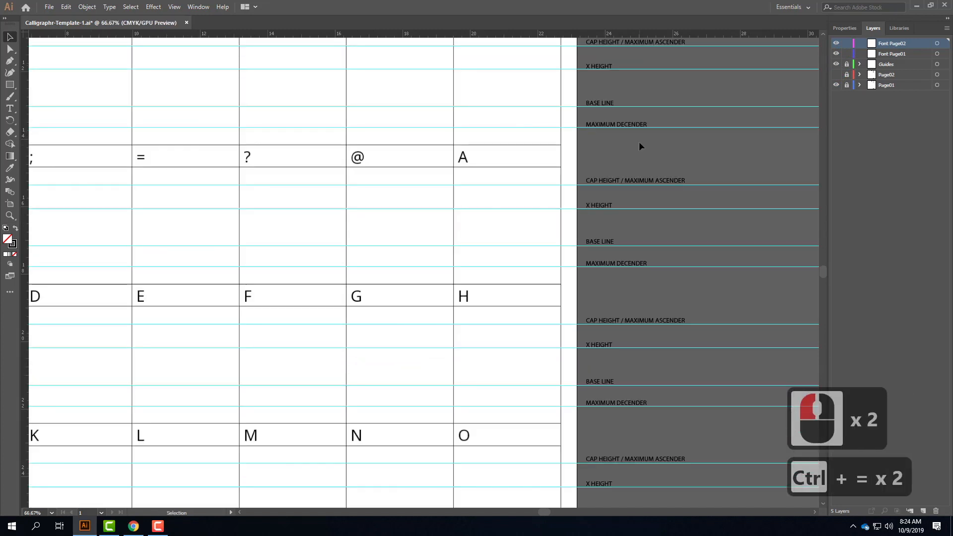
{"action": "scroll", "coordinate": [638, 142], "scroll_direction": "up", "scroll_amount": 3}
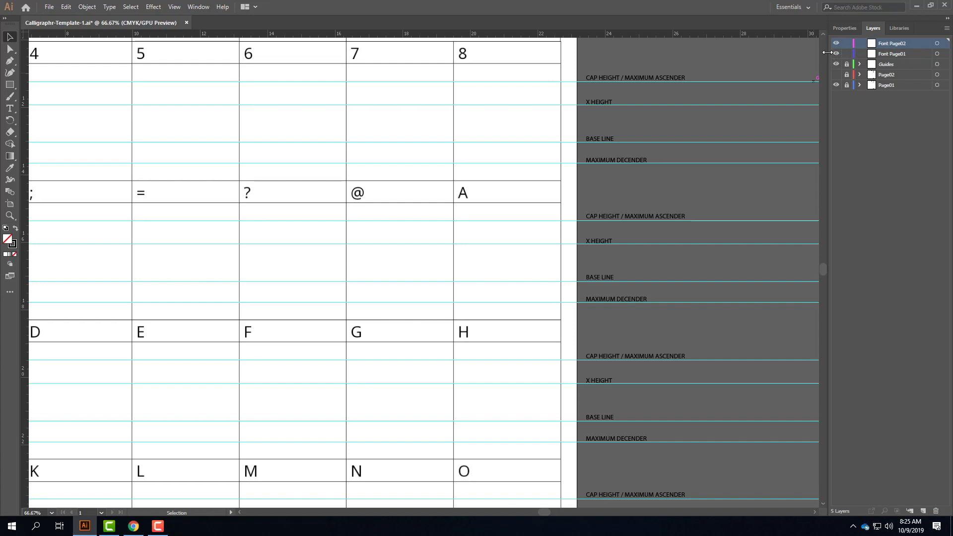
Step: Make Font Page01 the active layer for drawing the letters
{"action": "left_click", "coordinate": [891, 54]}
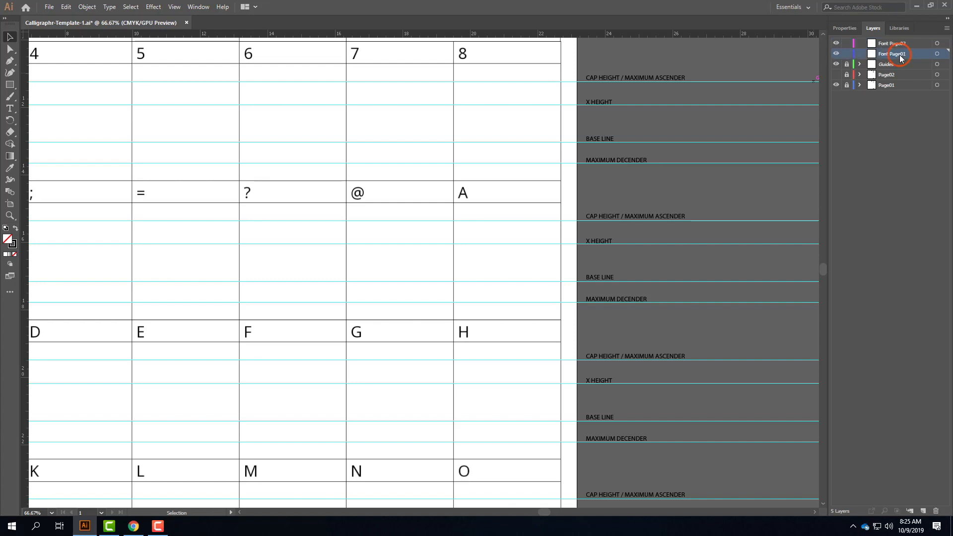
{"action": "left_click", "coordinate": [846, 64]}
{"action": "left_click", "coordinate": [854, 29]}
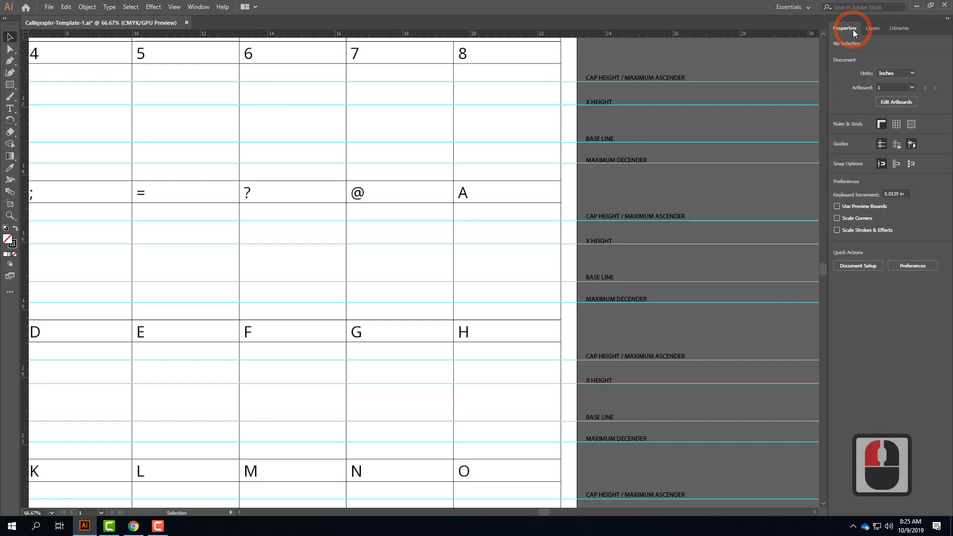
{"action": "left_click", "coordinate": [872, 27]}
{"action": "left_click", "coordinate": [846, 28]}
{"action": "left_click", "coordinate": [311, 296]}
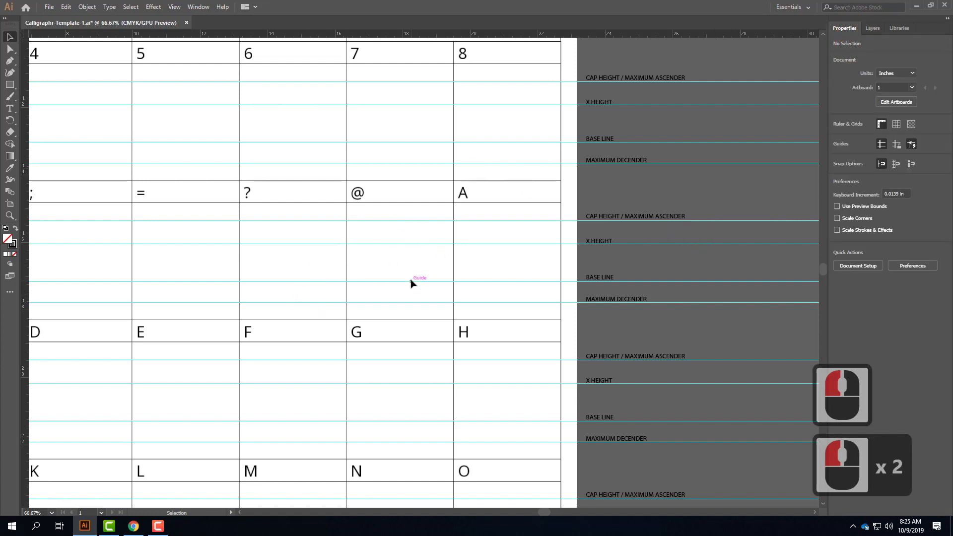
Step: Draw the left diagonal of the letter A with the Pen tool, from the cap height guide down to the base line in the A cell
{"action": "left_click", "coordinate": [9, 62]}
{"action": "left_click_drag", "start_coordinate": [9, 65], "coordinate": [82, 77]}
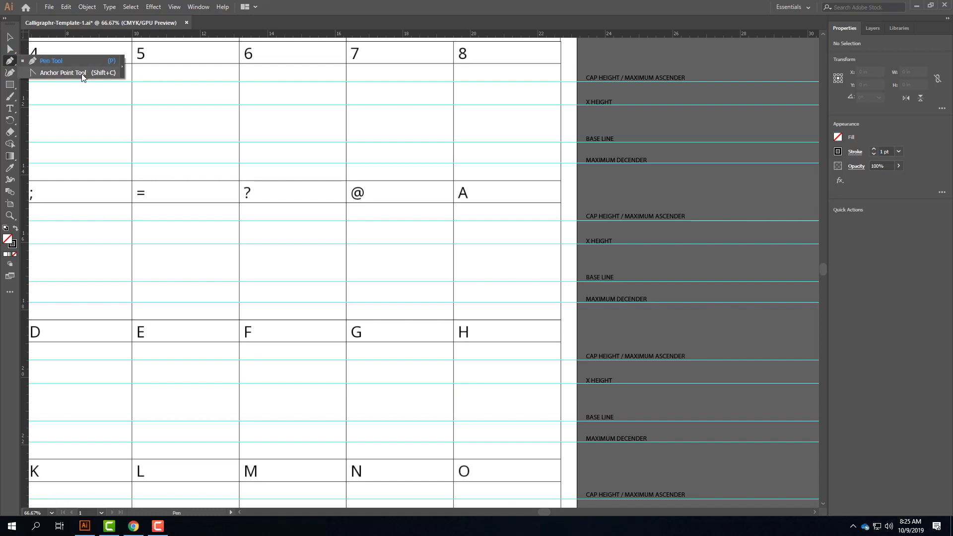
{"action": "left_click", "coordinate": [55, 61]}
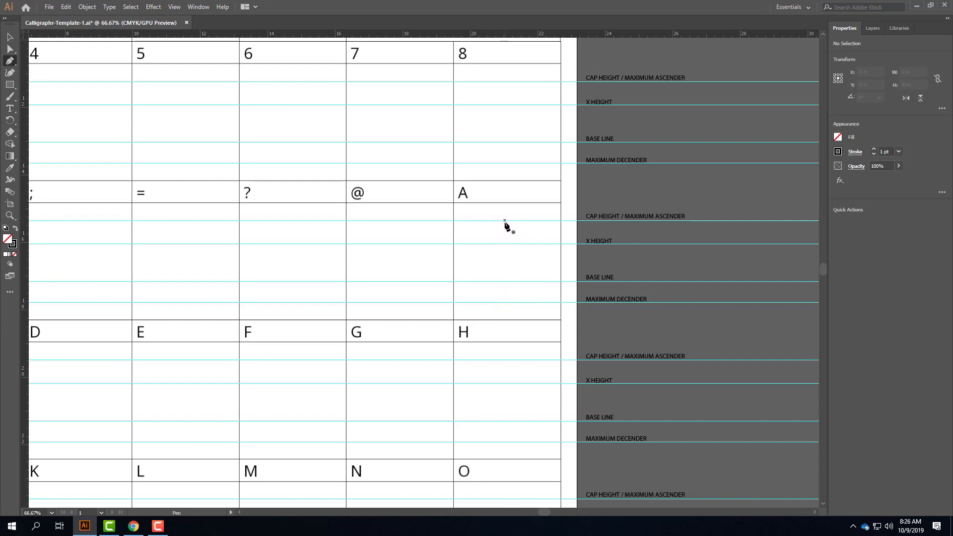
{"action": "left_click", "coordinate": [492, 244]}
{"action": "left_click_drag", "start_coordinate": [506, 223], "coordinate": [477, 301]}
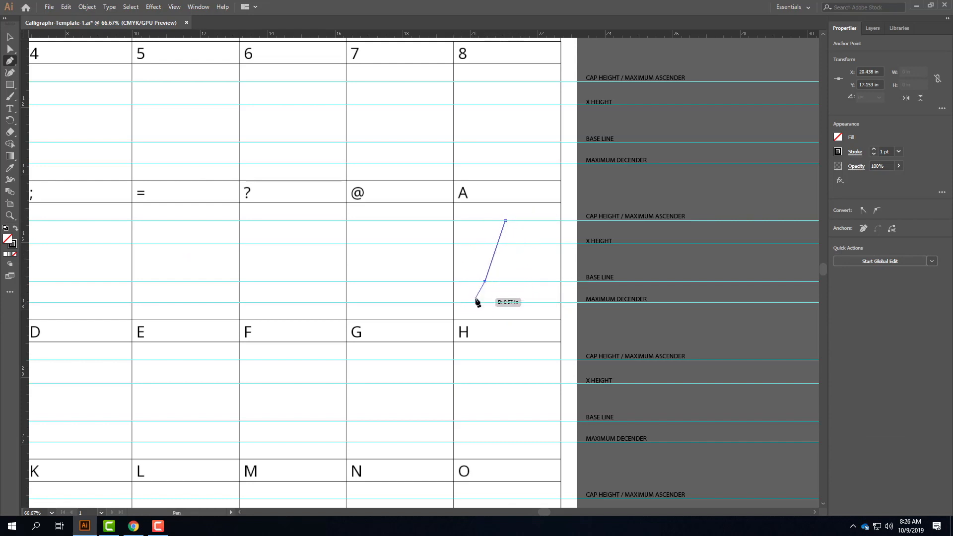
{"action": "left_click", "coordinate": [9, 40]}
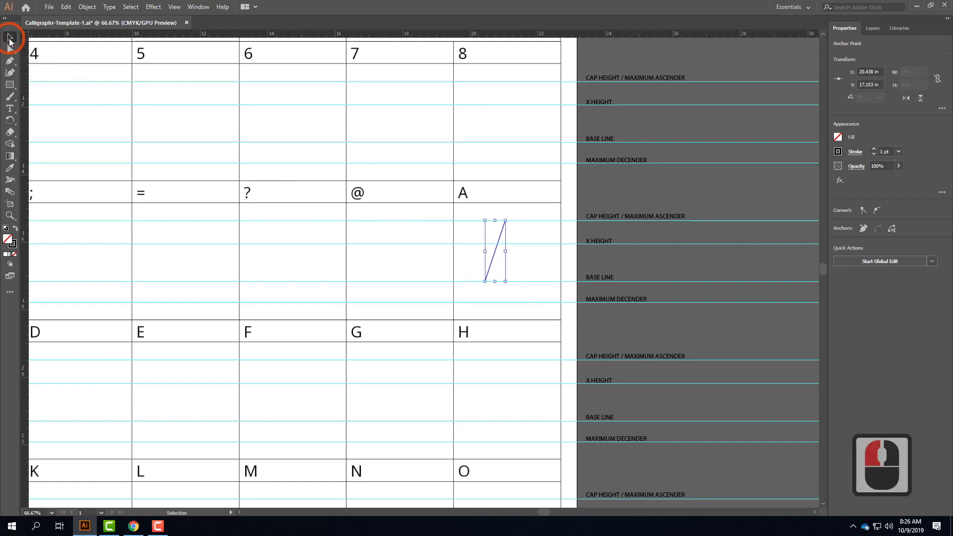
Step: Continue the A's path from its apex at cap height down to the base line to form the right diagonal, and end the path
{"action": "left_click", "coordinate": [12, 64]}
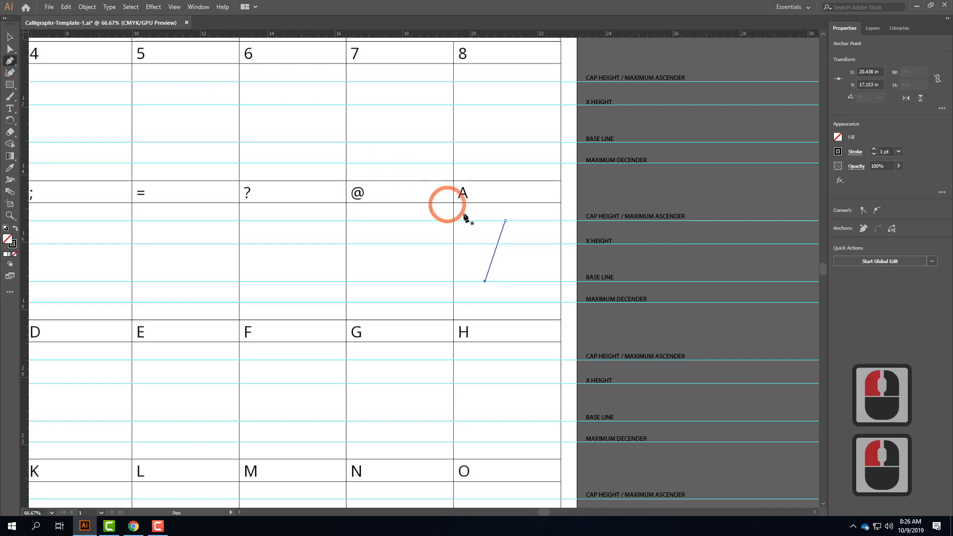
{"action": "left_click_drag", "start_coordinate": [505, 221], "coordinate": [506, 297]}
{"action": "key", "text": "ctrl+z"}
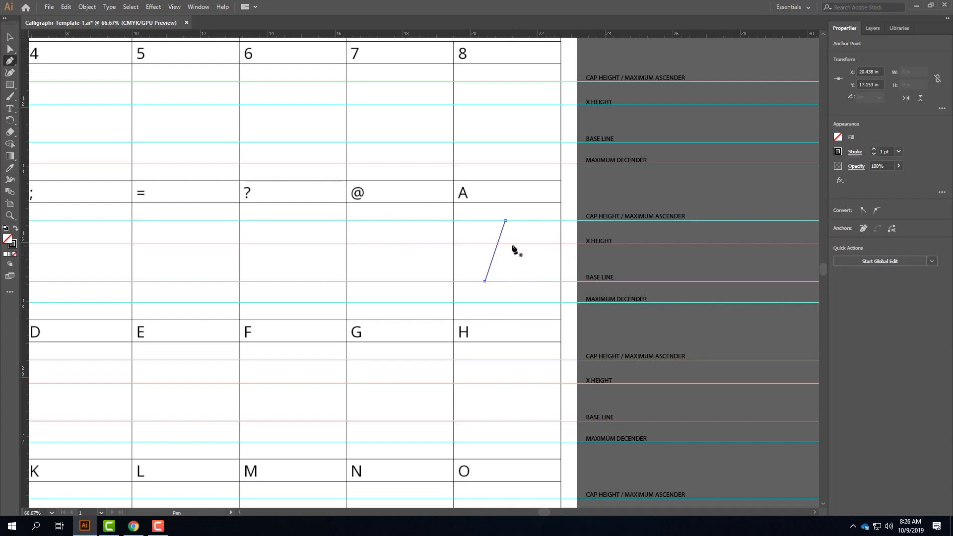
{"action": "left_click", "coordinate": [506, 220]}
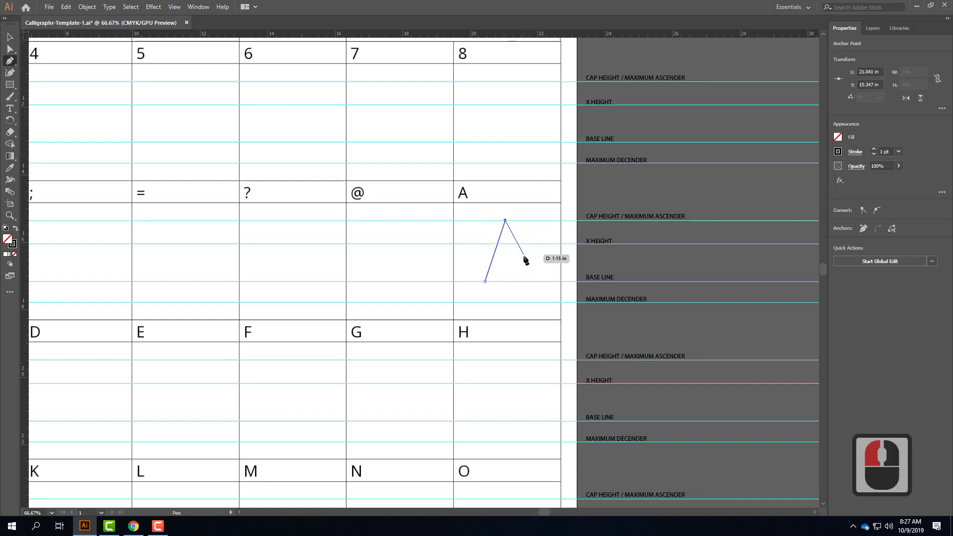
{"action": "left_click", "coordinate": [529, 282]}
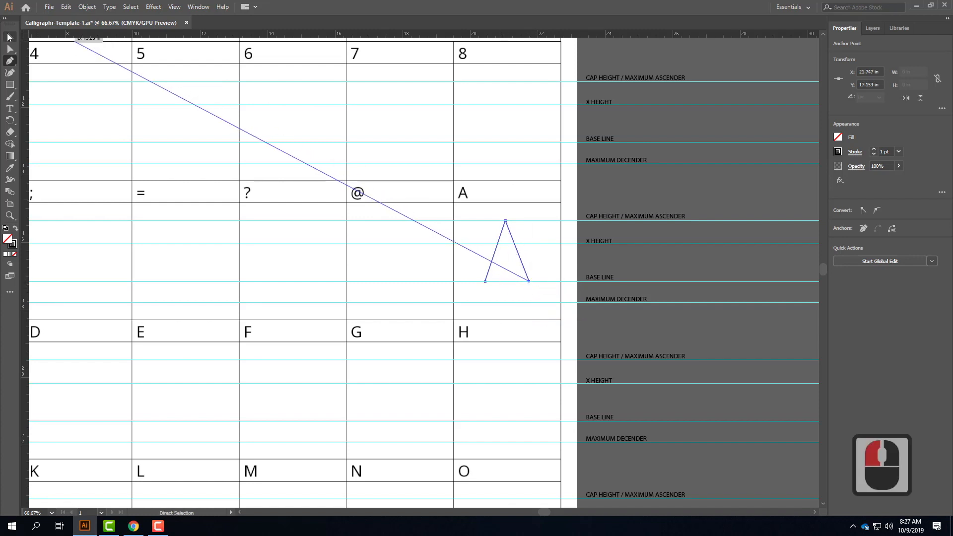
{"action": "left_click", "coordinate": [9, 37]}
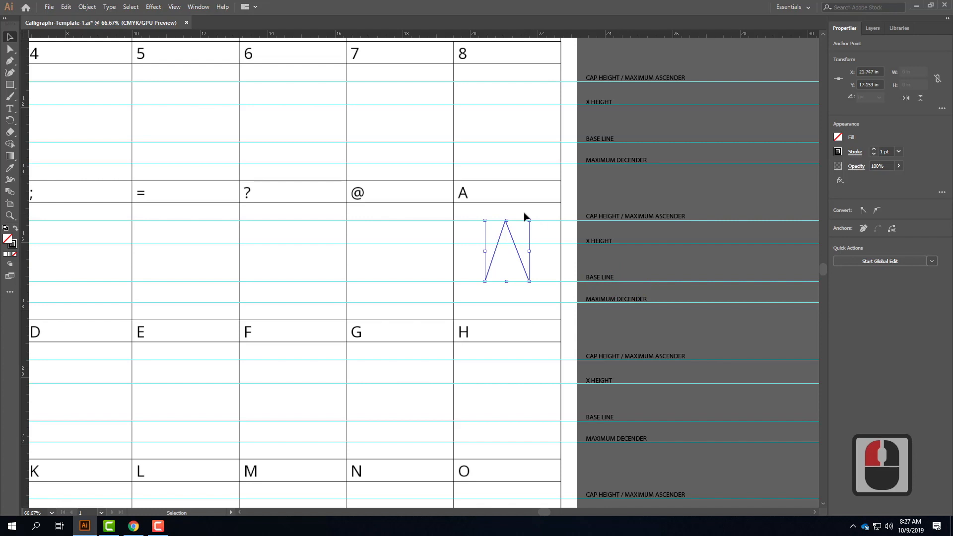
{"action": "left_click", "coordinate": [10, 61]}
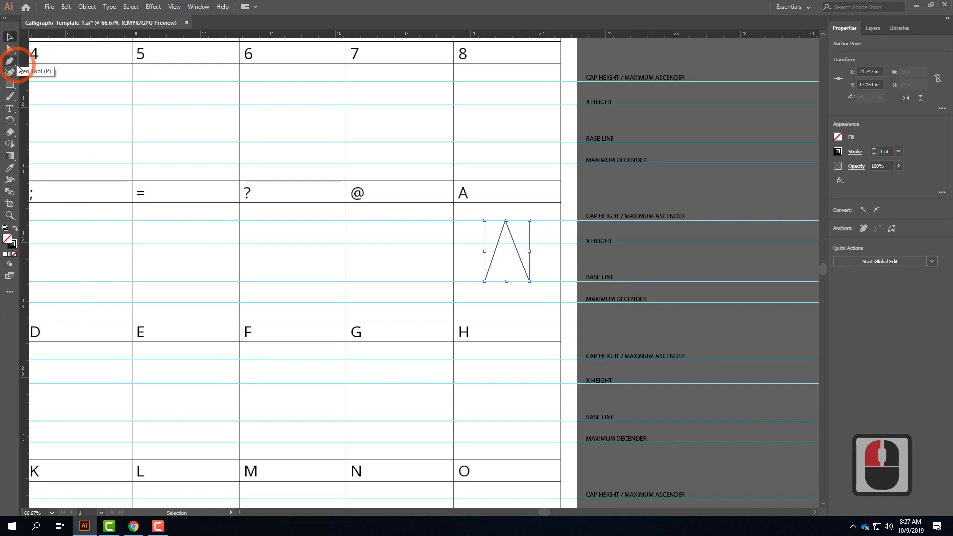
{"action": "left_click", "coordinate": [9, 39]}
{"action": "left_click", "coordinate": [7, 40]}
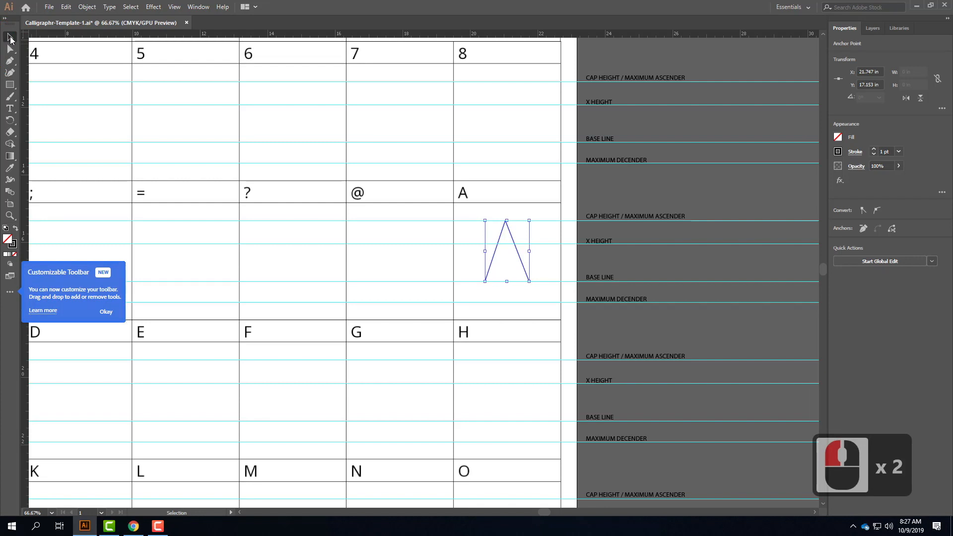
{"action": "key", "text": "v"}
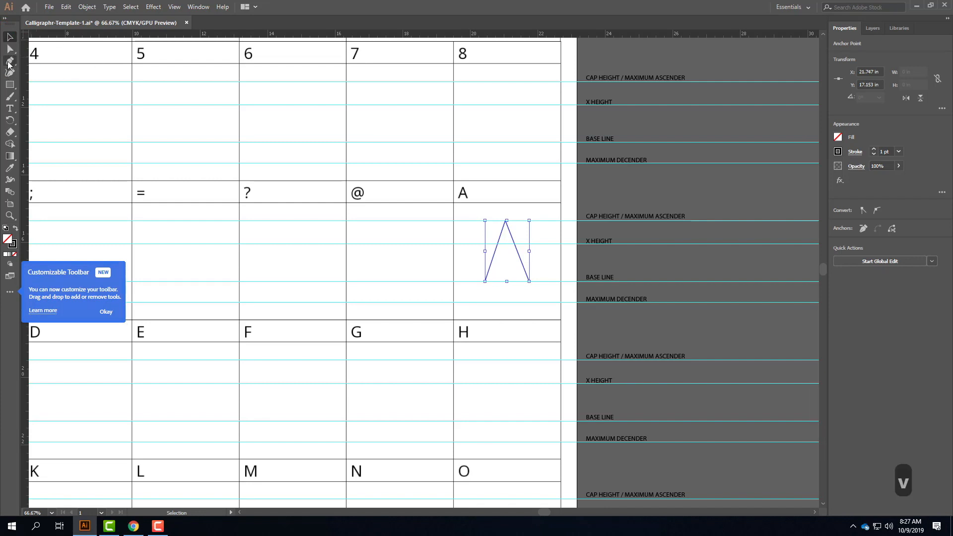
{"action": "left_click", "coordinate": [9, 61]}
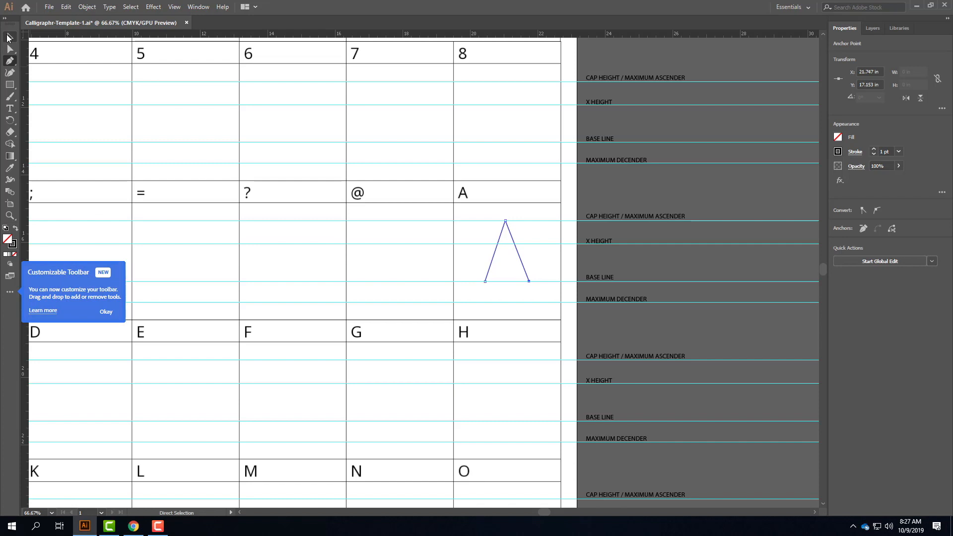
{"action": "key", "text": "v"}
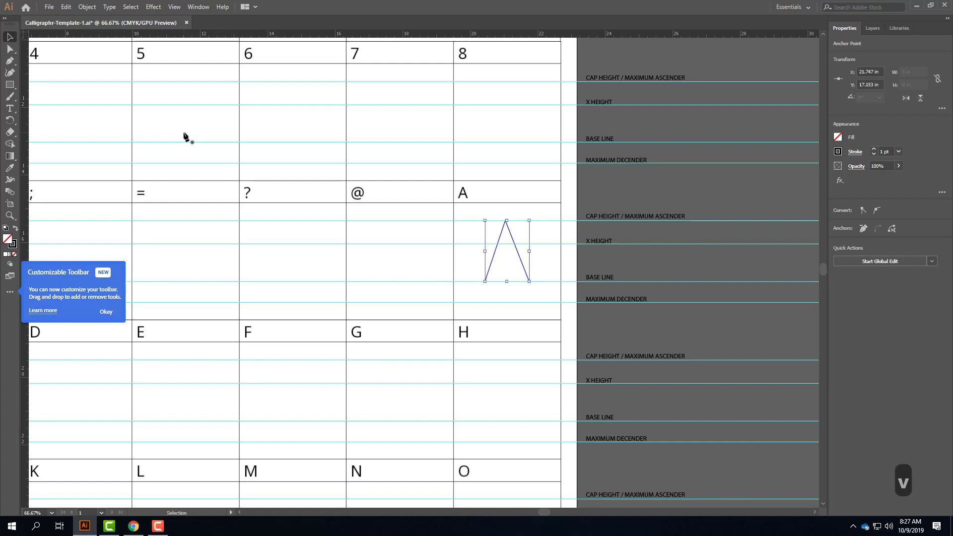
{"action": "key", "text": "p"}
{"action": "key", "text": "v"}
{"action": "key", "text": "p"}
{"action": "key", "text": "v"}
{"action": "key", "text": "p"}
{"action": "key", "text": "v"}
Step: Draw a separate horizontal crossbar about 0.92 in long between the A's two diagonals with the Pen tool, and deselect it
{"action": "key", "text": "p"}
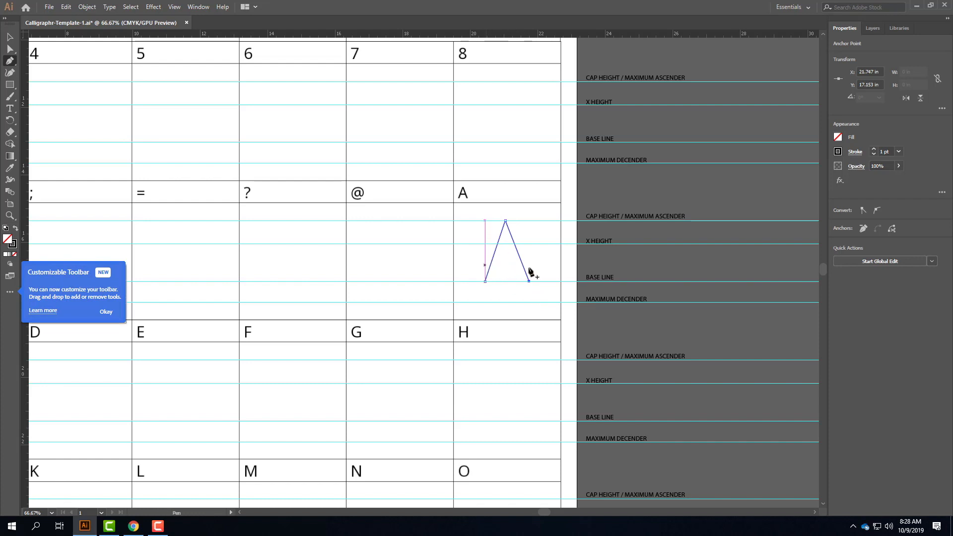
{"action": "key", "text": "ctrl"}
{"action": "key", "text": "ctrl+equal"}
{"action": "key", "text": "ctrl+equal"}
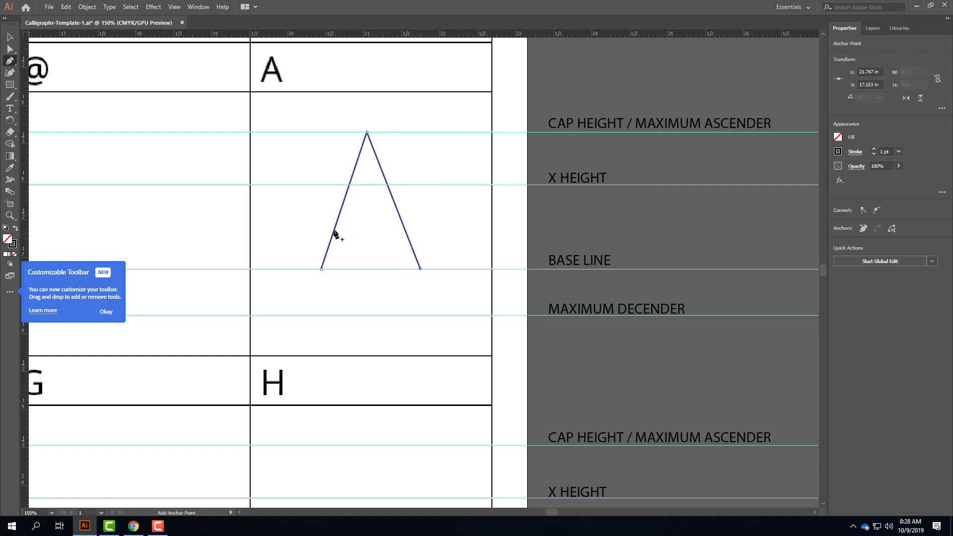
{"action": "left_click", "coordinate": [333, 234]}
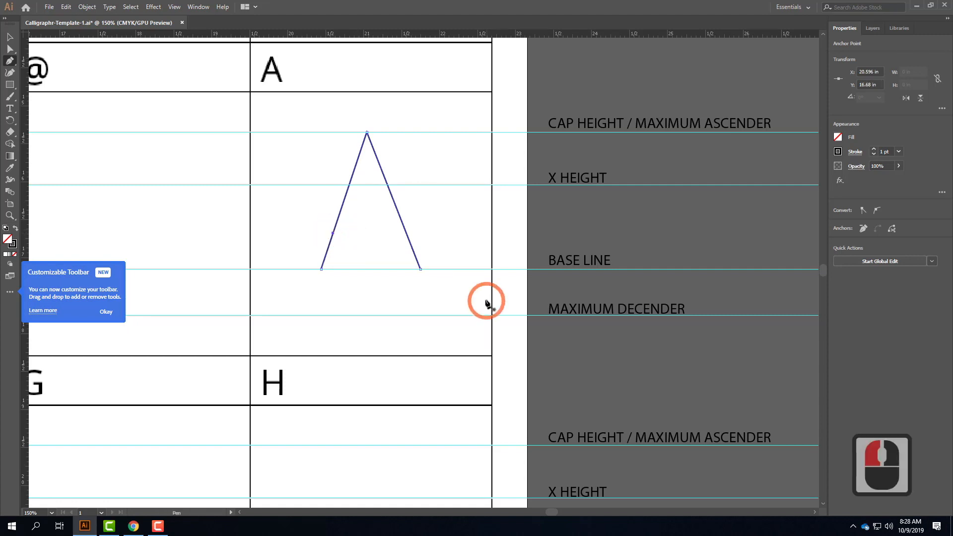
{"action": "left_click", "coordinate": [334, 234]}
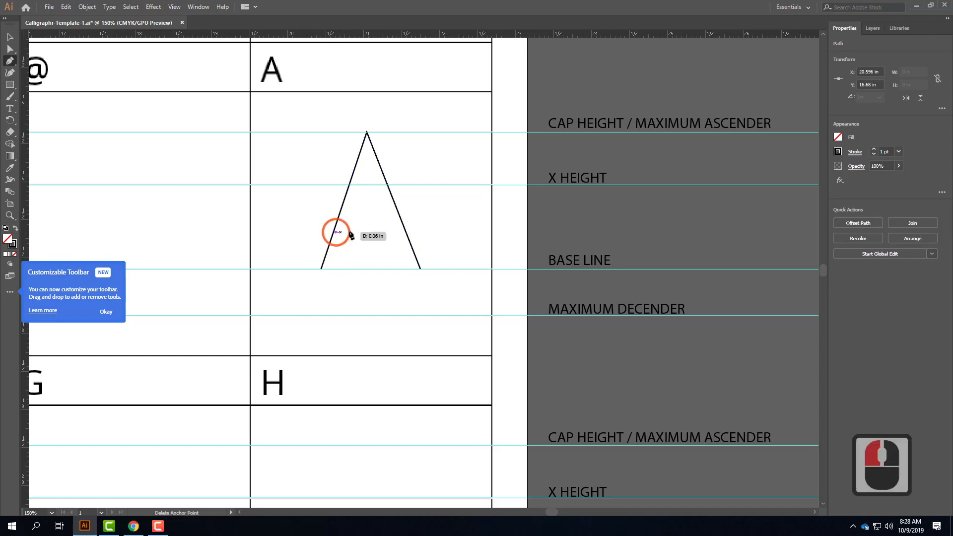
{"action": "left_click", "coordinate": [406, 232]}
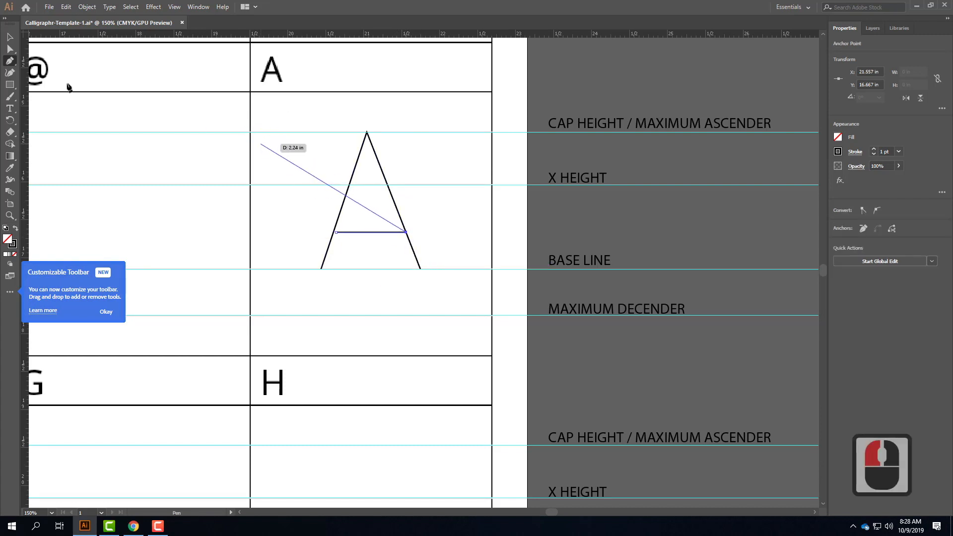
{"action": "left_click", "coordinate": [9, 37]}
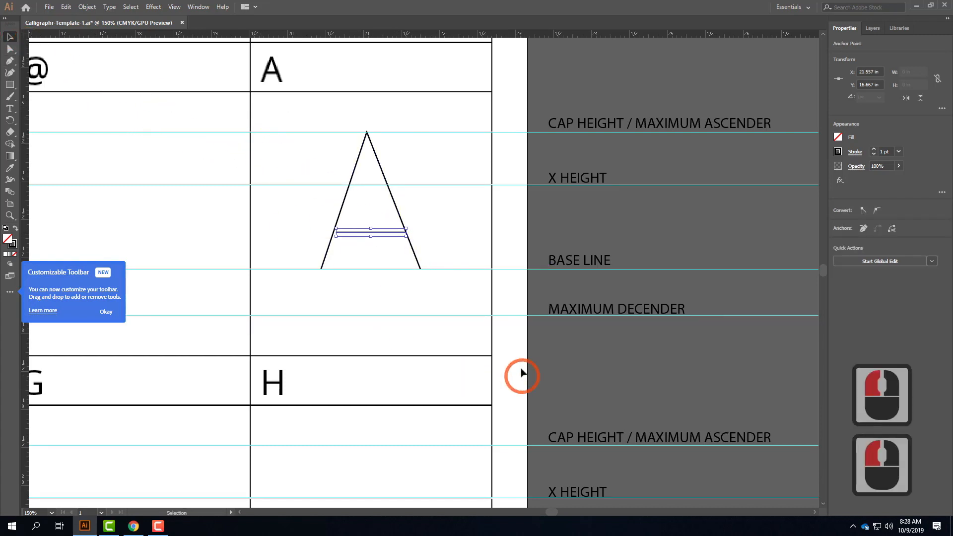
{"action": "left_click", "coordinate": [400, 251]}
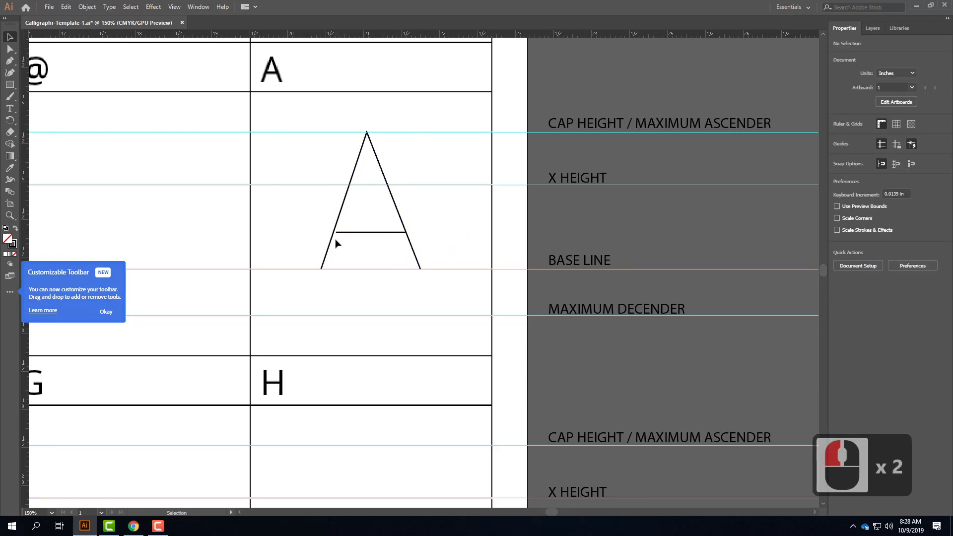
Step: Try to stretch the crossbar by its bounding box to meet the A's left diagonal, and undo the stretch
{"action": "key", "text": "a"}
{"action": "key", "text": "ctrl+equal"}
{"action": "key", "text": "ctrl+equal"}
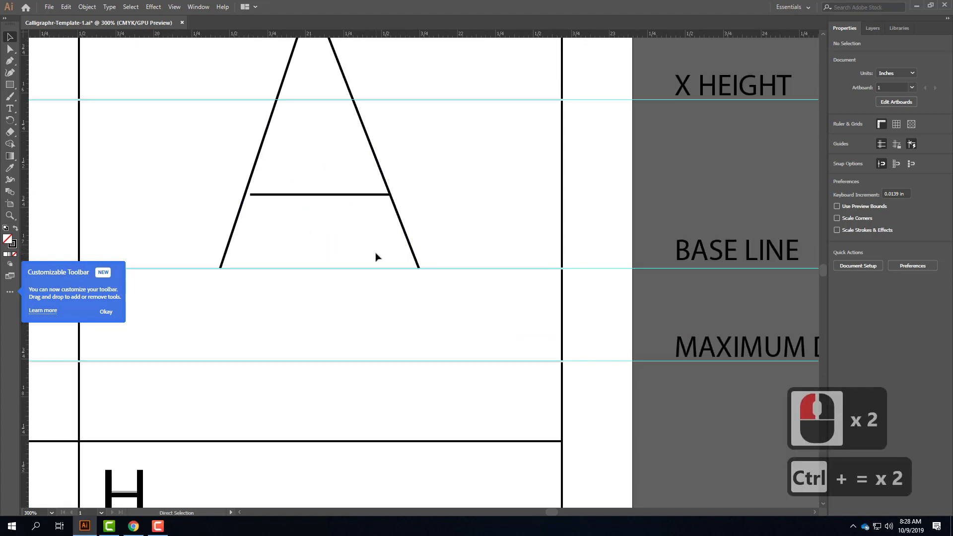
{"action": "key", "text": "ctrl+equal"}
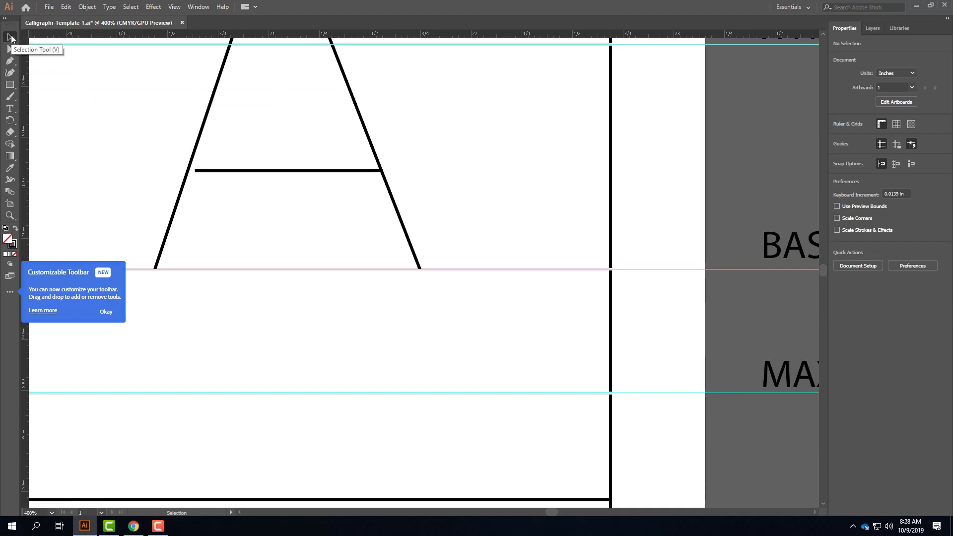
{"action": "left_click", "coordinate": [261, 171]}
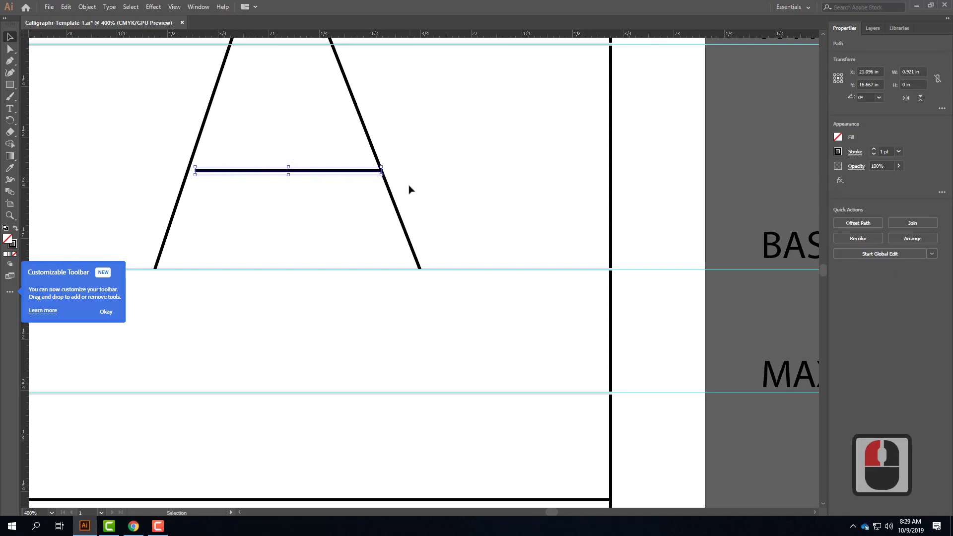
{"action": "mouse_move", "coordinate": [195, 174]}
{"action": "left_mouse_down"}
{"action": "mouse_move", "coordinate": [148, 171]}
{"action": "mouse_move", "coordinate": [237, 173]}
{"action": "mouse_move", "coordinate": [179, 172]}
{"action": "mouse_move", "coordinate": [199, 172]}
{"action": "mouse_move", "coordinate": [187, 173]}
{"action": "left_mouse_up"}
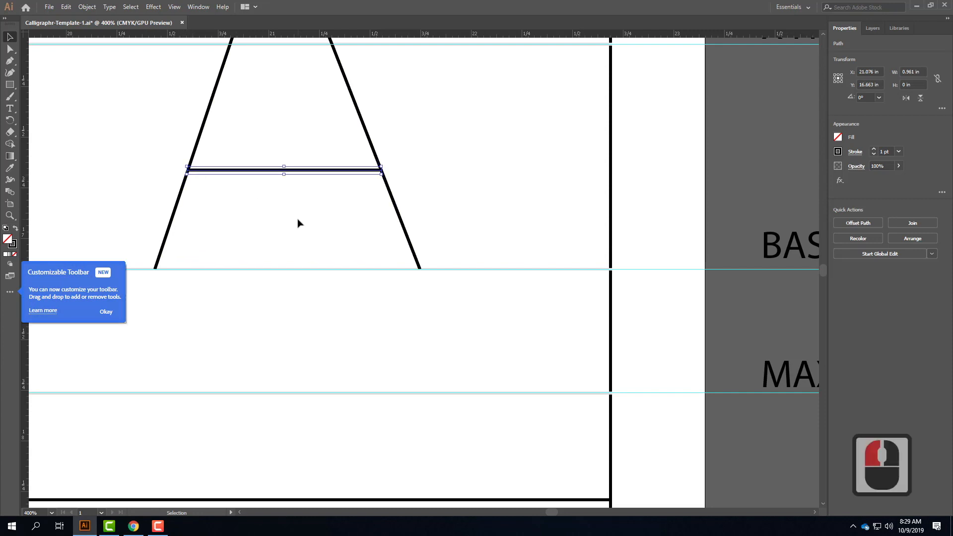
{"action": "left_click", "coordinate": [299, 222]}
{"action": "key", "text": "ctrl+z"}
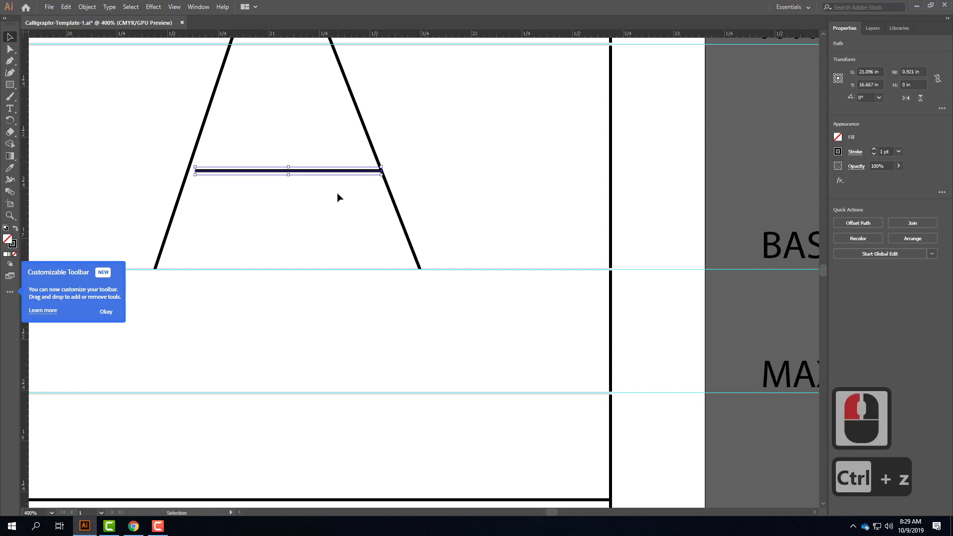
Step: Move only the crossbar's left anchor point onto the A's left diagonal with the Direct Selection tool, at about X 20.6 in
{"action": "left_click", "coordinate": [10, 52]}
{"action": "left_click", "coordinate": [255, 243]}
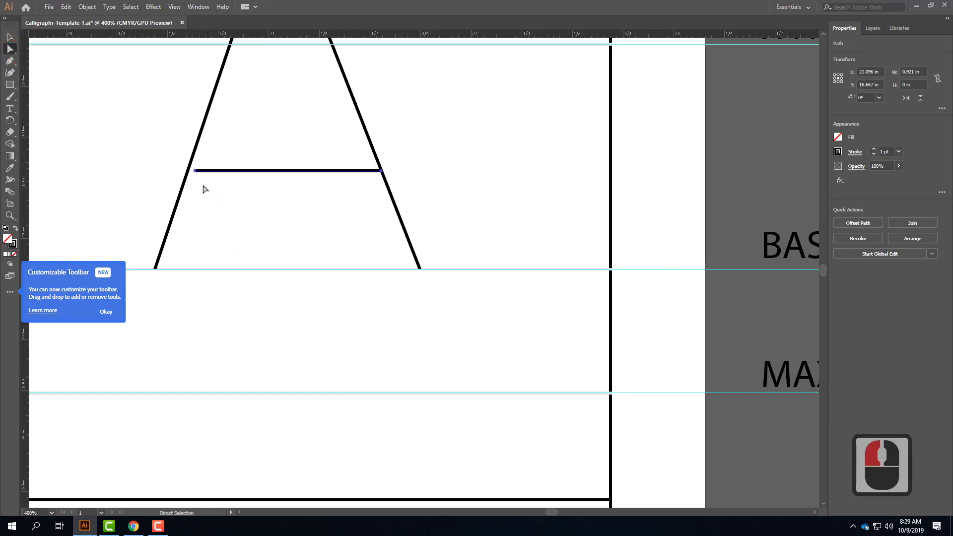
{"action": "left_click", "coordinate": [195, 171]}
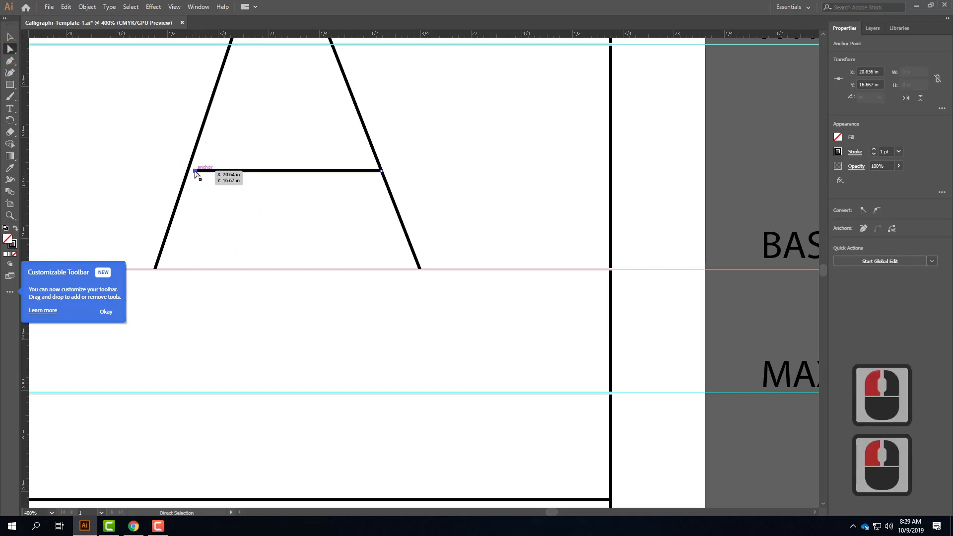
{"action": "left_click_drag", "start_coordinate": [195, 172], "coordinate": [195, 186]}
{"action": "left_click_drag", "start_coordinate": [185, 195], "coordinate": [187, 171]}
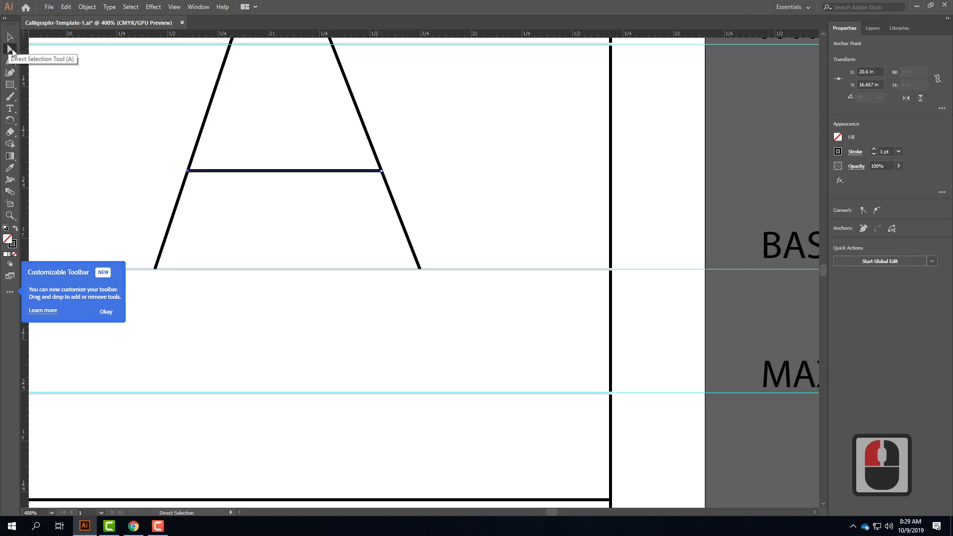
Step: Examine the finished capital A against the guides from cap height to base line, and look over the empty G and H cells below
{"action": "scroll", "coordinate": [410, 156], "scroll_direction": "up", "scroll_amount": 10}
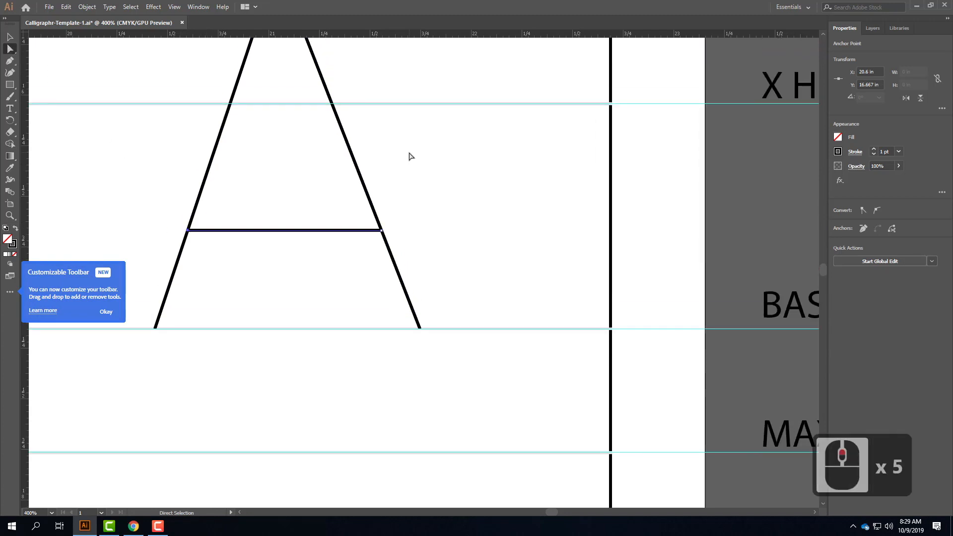
{"action": "scroll", "coordinate": [410, 155], "scroll_direction": "up", "scroll_amount": 6}
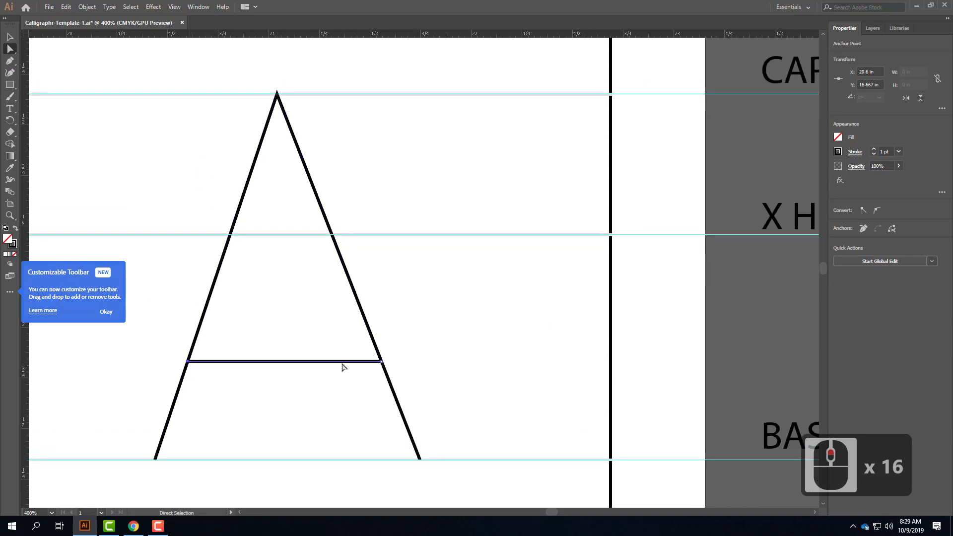
{"action": "scroll", "coordinate": [452, 304], "scroll_direction": "down", "scroll_amount": 15}
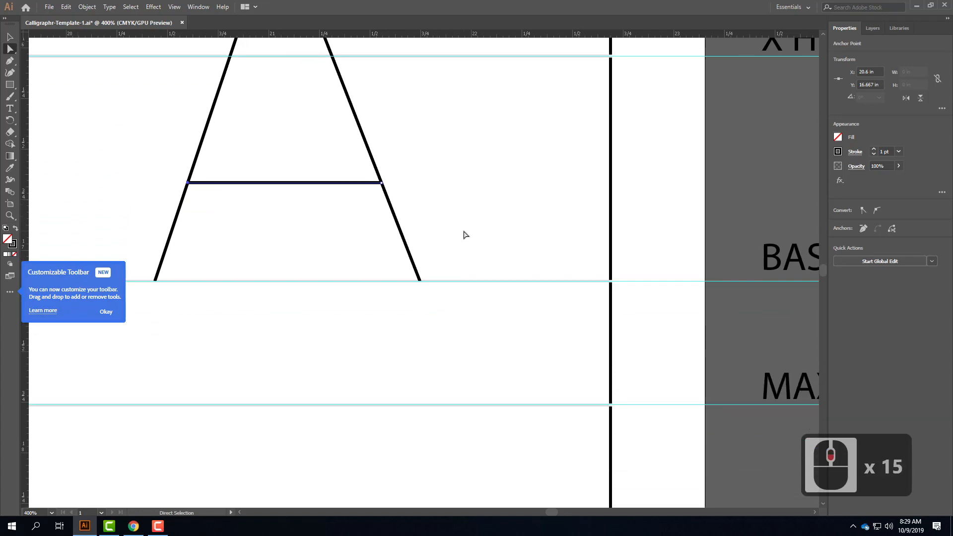
{"action": "key", "text": "ctrl+minus"}
{"action": "key", "text": "ctrl+minus"}
{"action": "key", "text": "ctrl+minus"}
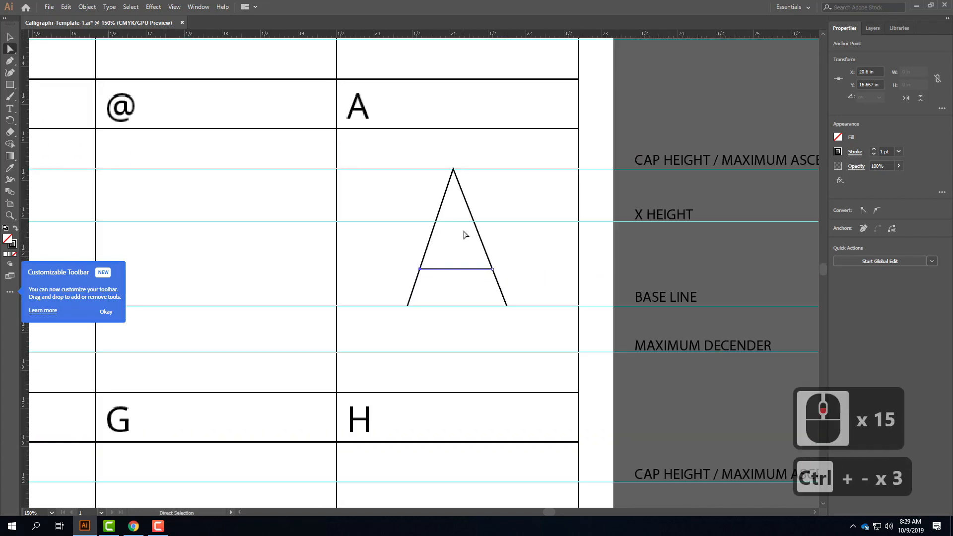
{"action": "scroll", "coordinate": [484, 216], "scroll_direction": "down", "scroll_amount": 20}
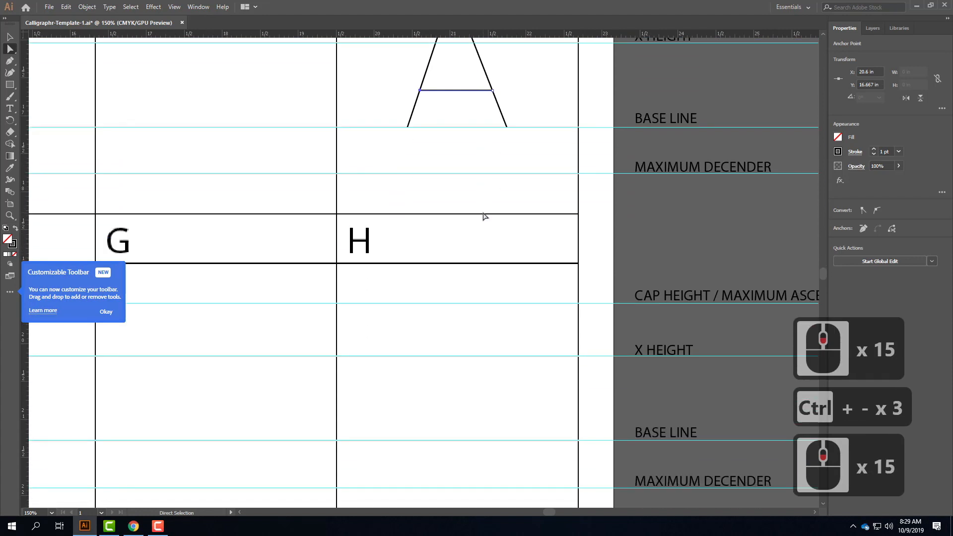
{"action": "scroll", "coordinate": [440, 101], "scroll_direction": "up", "scroll_amount": 6}
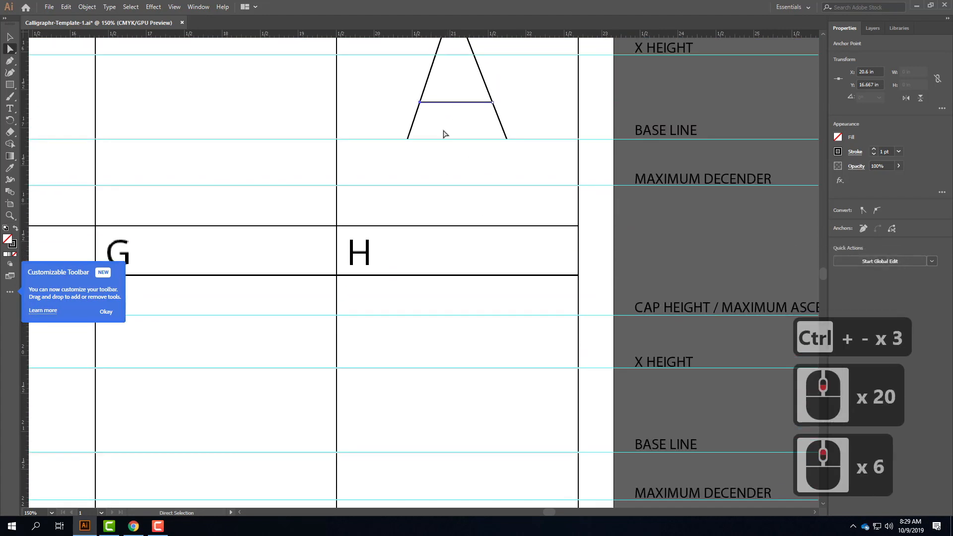
Step: Dismiss the Customizable Toolbar tip covering part of the template near the G cell
{"action": "scroll", "coordinate": [489, 78], "scroll_direction": "up", "scroll_amount": 4}
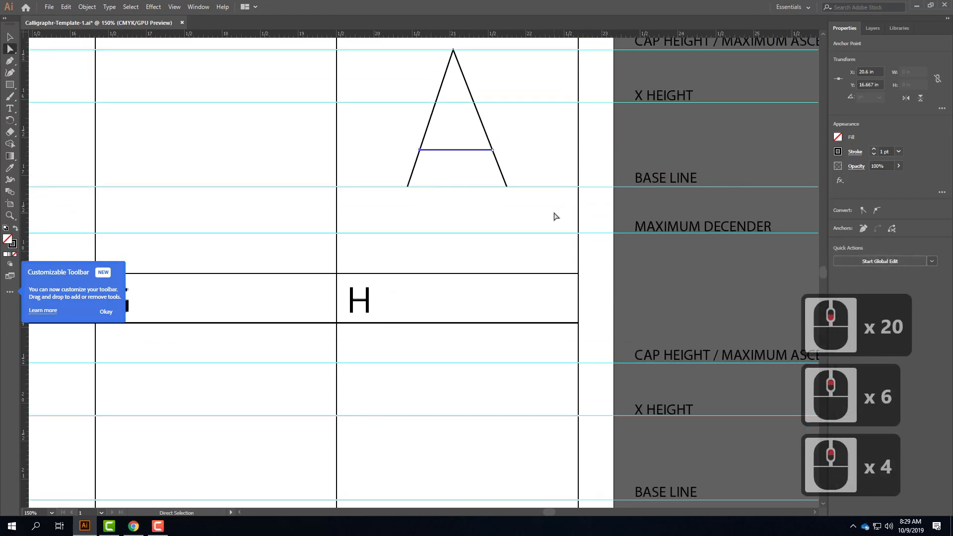
{"action": "scroll", "coordinate": [623, 232], "scroll_direction": "down", "scroll_amount": 10}
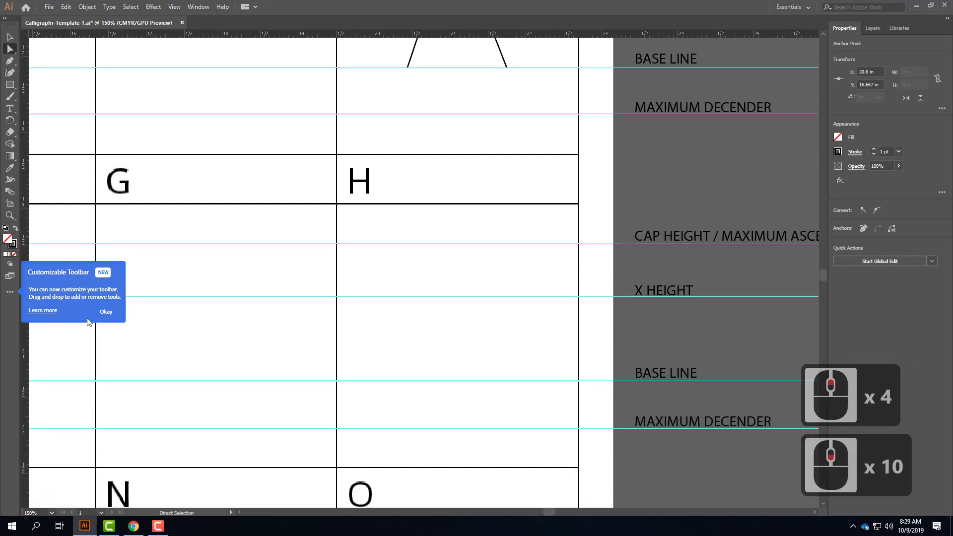
{"action": "left_click", "coordinate": [106, 312]}
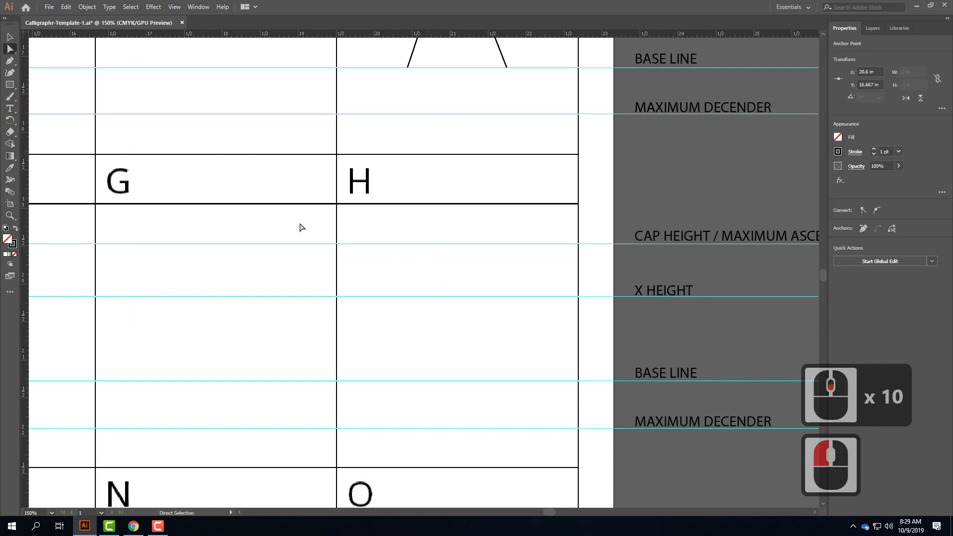
Step: Draw the H's left vertical stem from cap height to base line with the Pen tool, at about X 20.5 in
{"action": "left_click", "coordinate": [10, 60]}
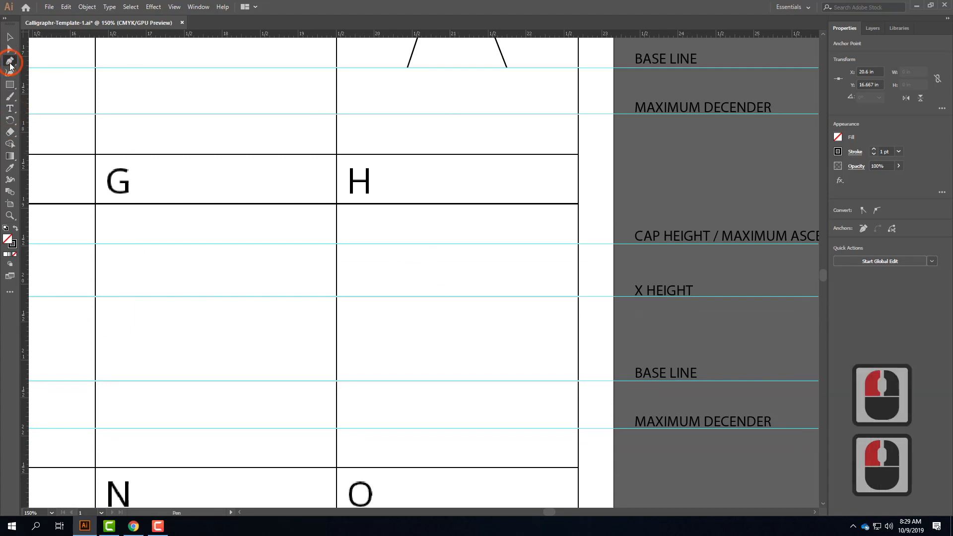
{"action": "left_click", "coordinate": [412, 243]}
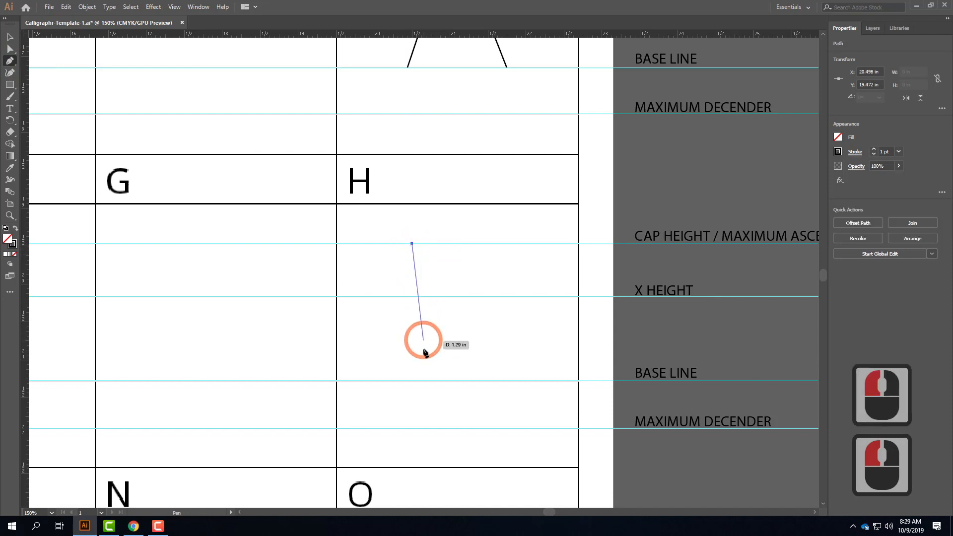
{"action": "left_click", "coordinate": [414, 383]}
{"action": "left_click", "coordinate": [413, 381]}
{"action": "left_click", "coordinate": [469, 380]}
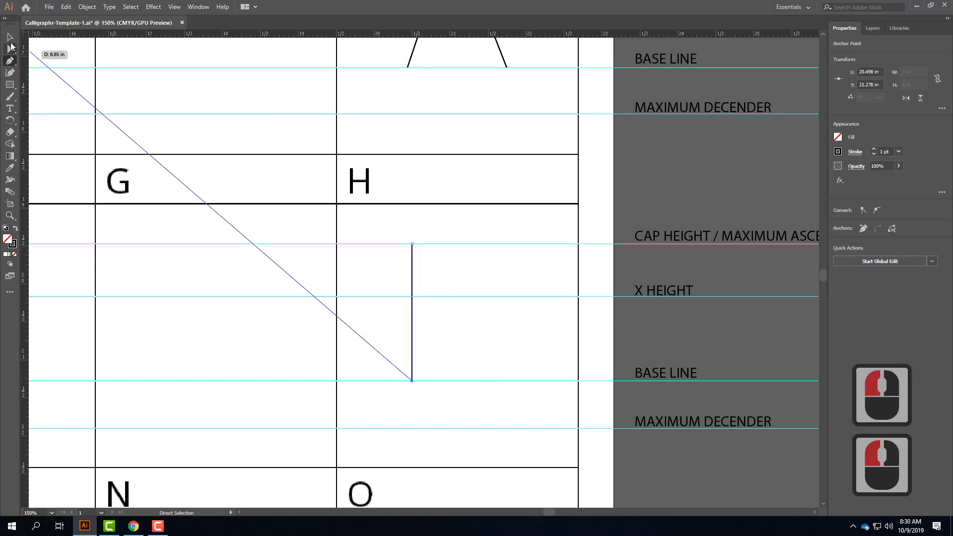
{"action": "left_click", "coordinate": [12, 38]}
{"action": "left_click", "coordinate": [9, 38]}
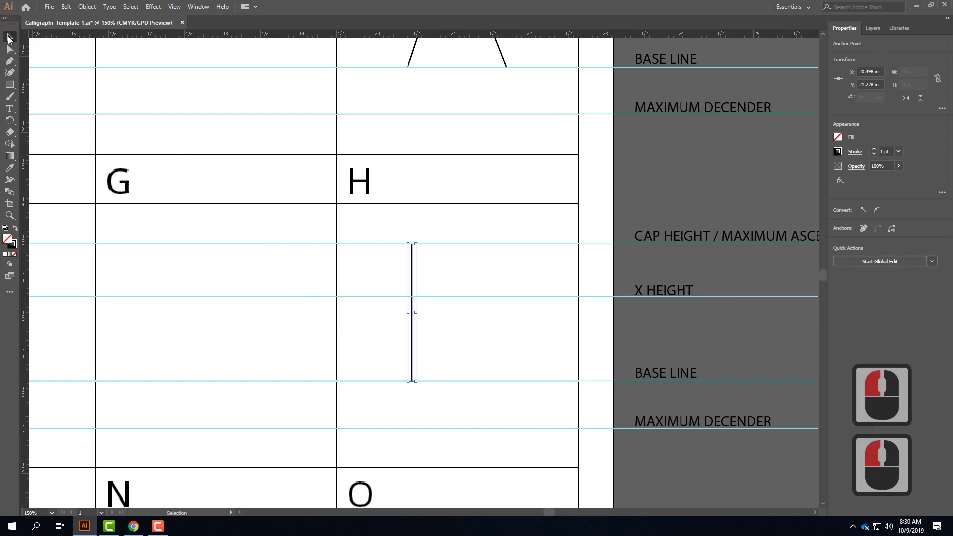
Step: Draw the H's right vertical stem as a separate Pen path from cap height to base line, at about X 21.75 in
{"action": "left_click", "coordinate": [9, 60]}
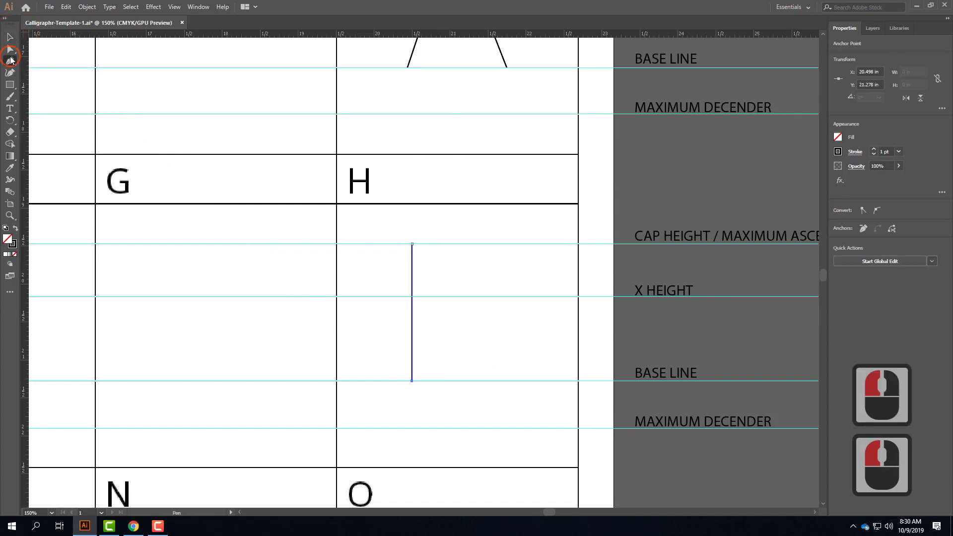
{"action": "left_click", "coordinate": [506, 244]}
{"action": "left_click", "coordinate": [507, 380]}
{"action": "left_click", "coordinate": [10, 37]}
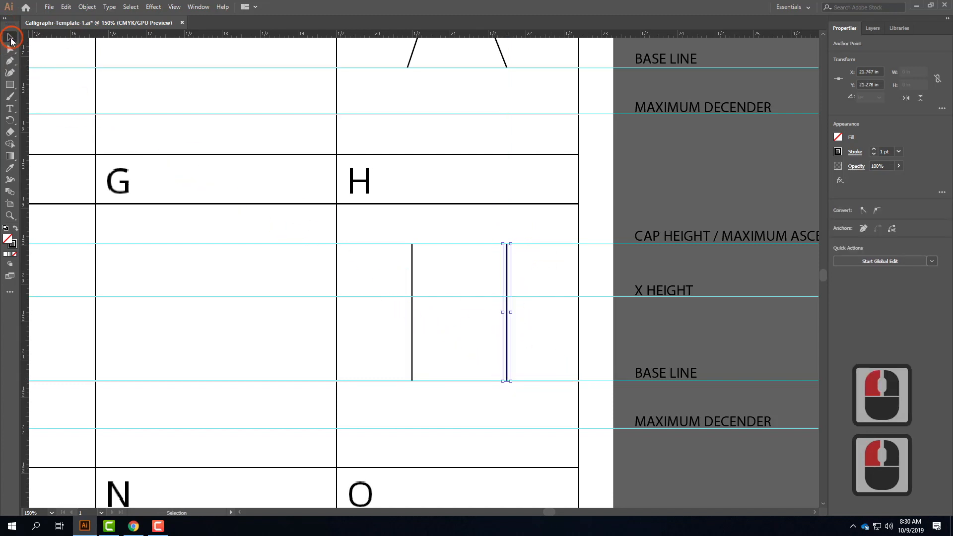
Step: Draw a separate horizontal crossbar between the H's two stems with the Pen tool, at about Y 20.63 in
{"action": "left_click", "coordinate": [10, 61]}
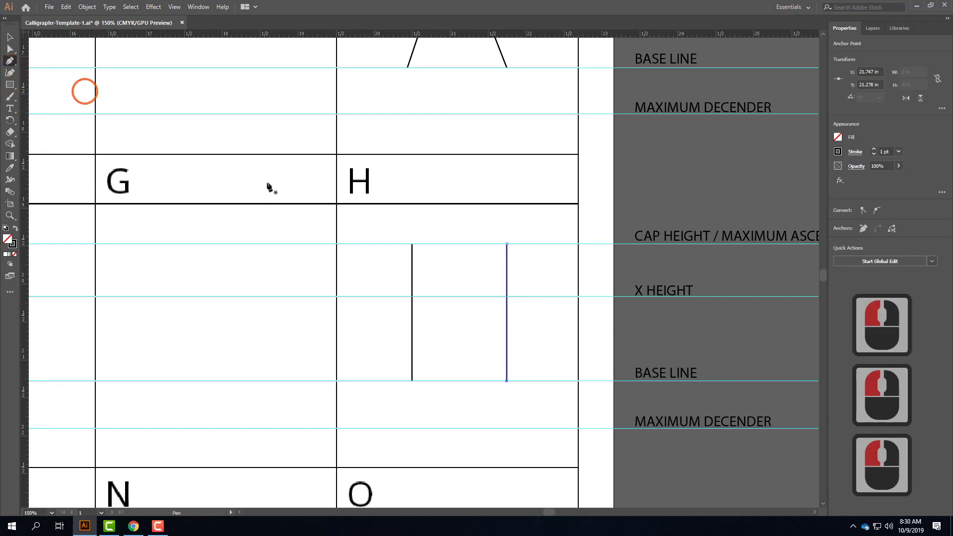
{"action": "left_click", "coordinate": [415, 331]}
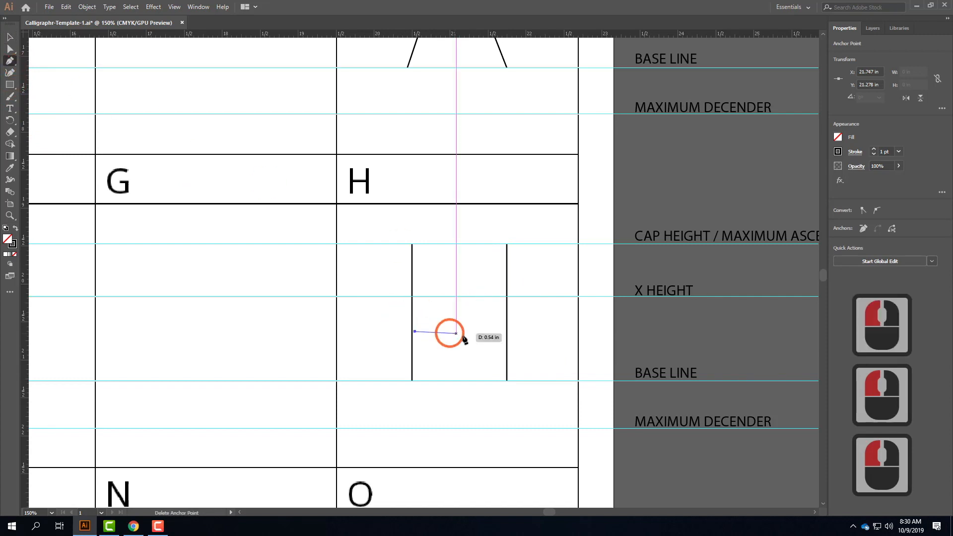
{"action": "left_click", "coordinate": [507, 331]}
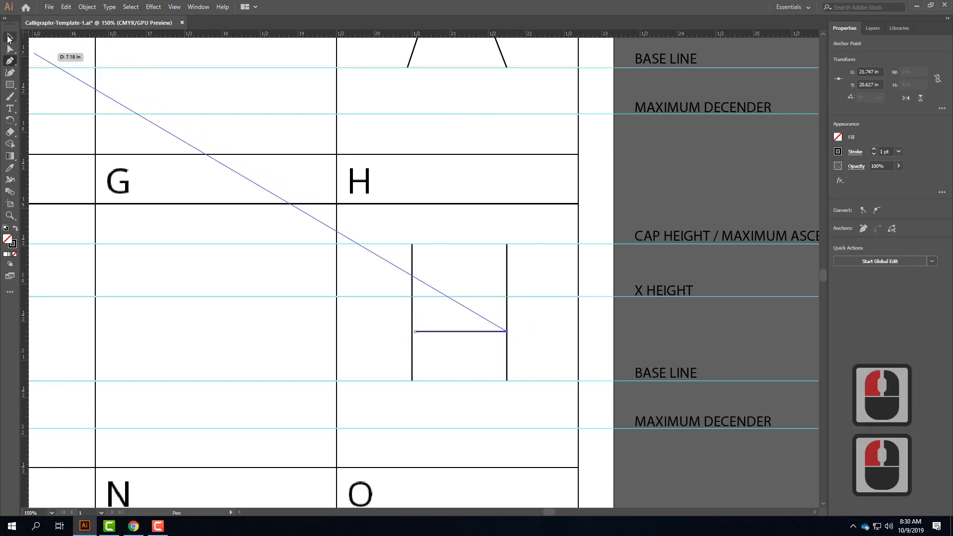
{"action": "left_click", "coordinate": [9, 37]}
Step: Move the crossbar's left anchor point onto the H's left stem with the Direct Selection tool, and deselect the path
{"action": "left_click", "coordinate": [9, 49]}
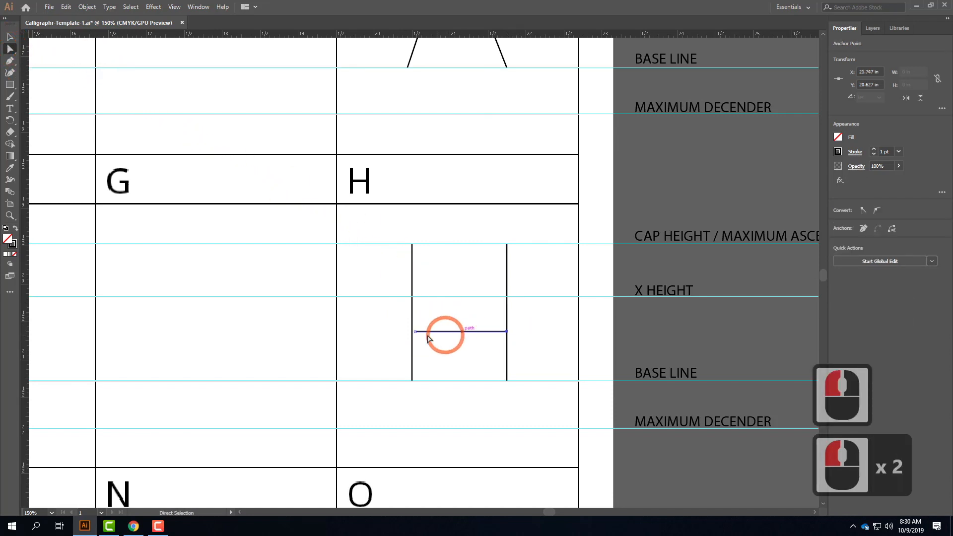
{"action": "left_click_drag", "start_coordinate": [415, 332], "coordinate": [415, 334]}
{"action": "double_click", "coordinate": [474, 356]}
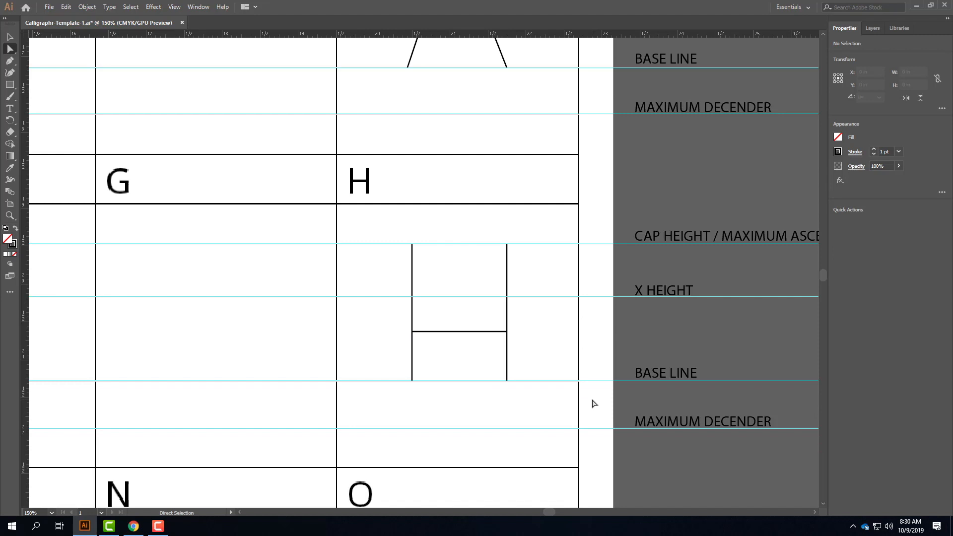
Step: Draw the D's vertical stem in the D cell from cap height to base line with the Pen tool, at about X 7.75 in
{"action": "left_click_drag", "start_coordinate": [147, 253], "coordinate": [697, 255]}
{"action": "left_click_drag", "start_coordinate": [146, 253], "coordinate": [682, 257]}
{"action": "left_click_drag", "start_coordinate": [189, 258], "coordinate": [453, 247]}
{"action": "left_click_drag", "start_coordinate": [450, 292], "coordinate": [443, 254]}
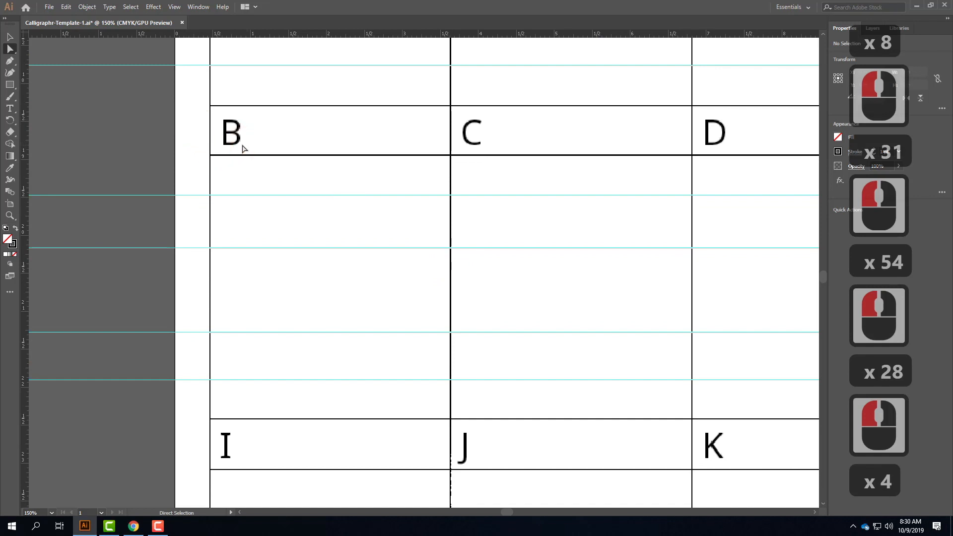
{"action": "left_click_drag", "start_coordinate": [803, 195], "coordinate": [270, 191]}
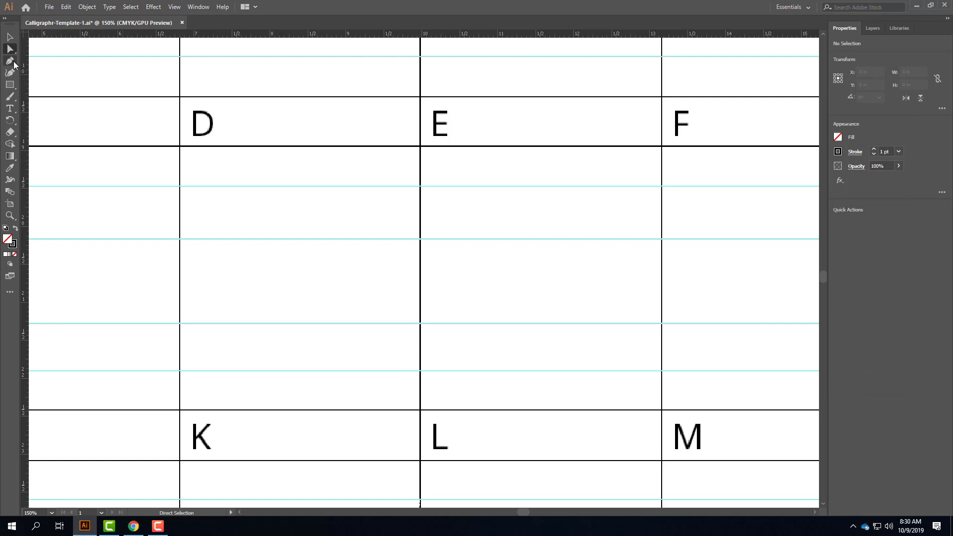
{"action": "left_click", "coordinate": [10, 60]}
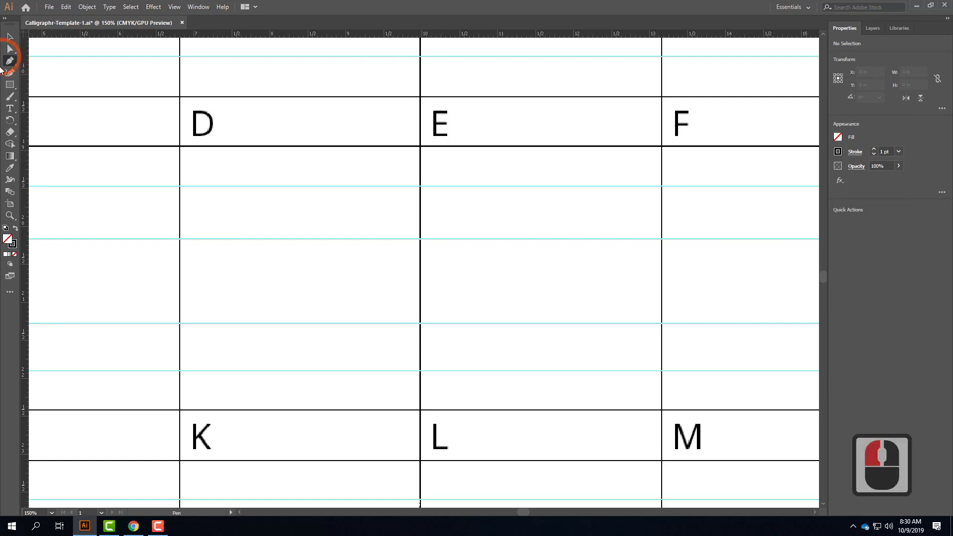
{"action": "left_click", "coordinate": [251, 187]}
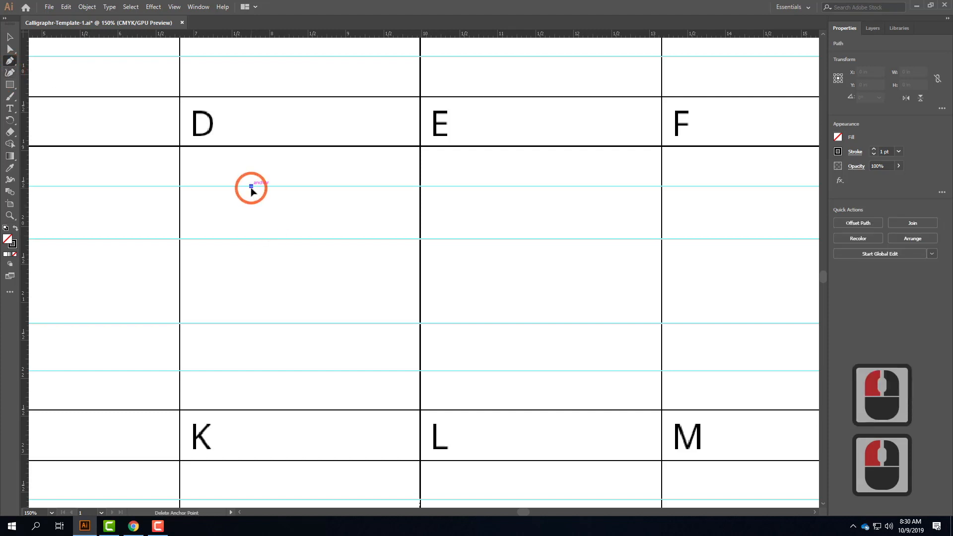
{"action": "left_click", "coordinate": [251, 324]}
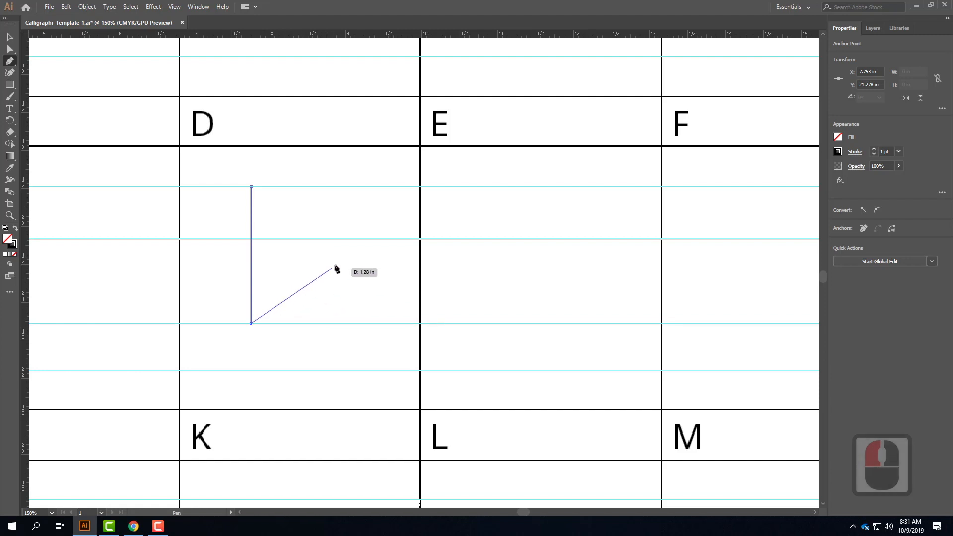
Step: Try closing the D with straight Pen segments through two corner points, and undo everything back to the stem
{"action": "left_click", "coordinate": [321, 302]}
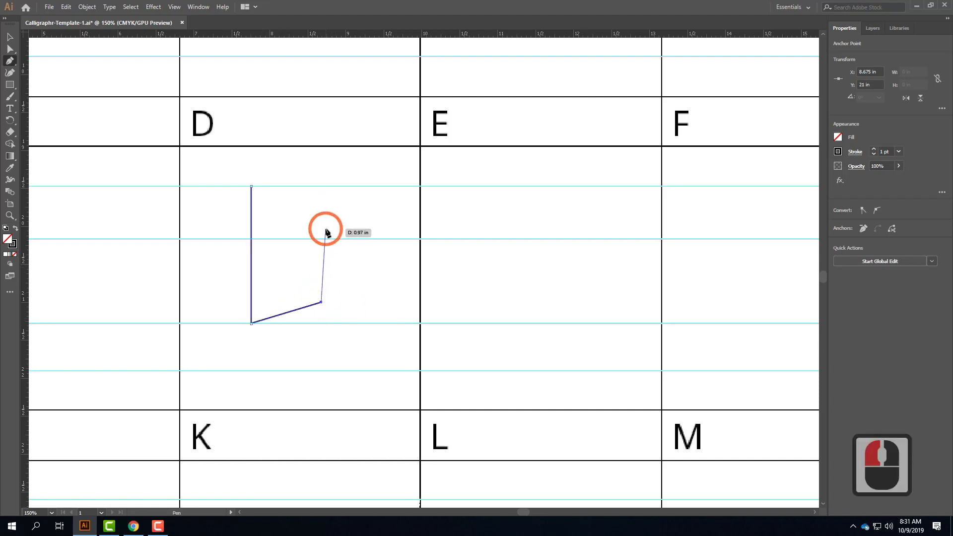
{"action": "left_click", "coordinate": [321, 211]}
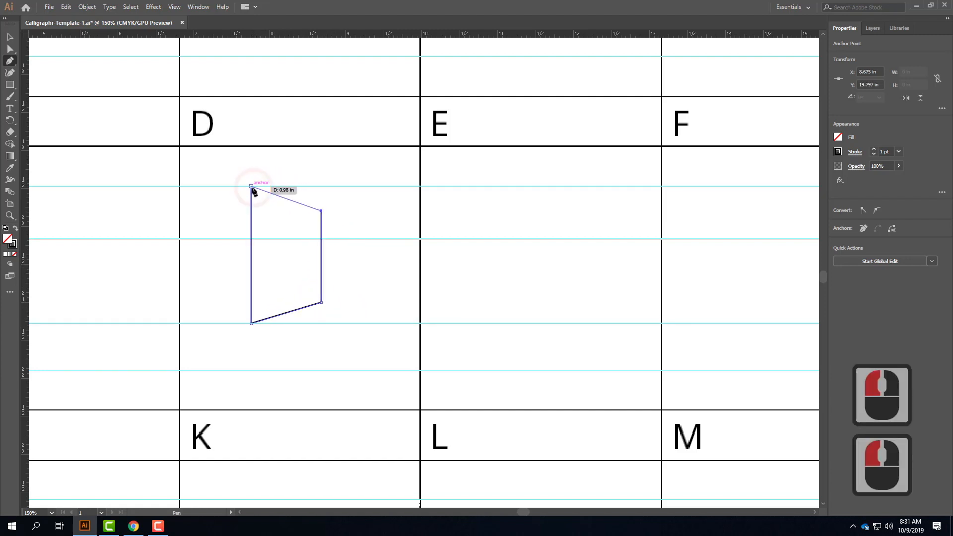
{"action": "left_click", "coordinate": [251, 187]}
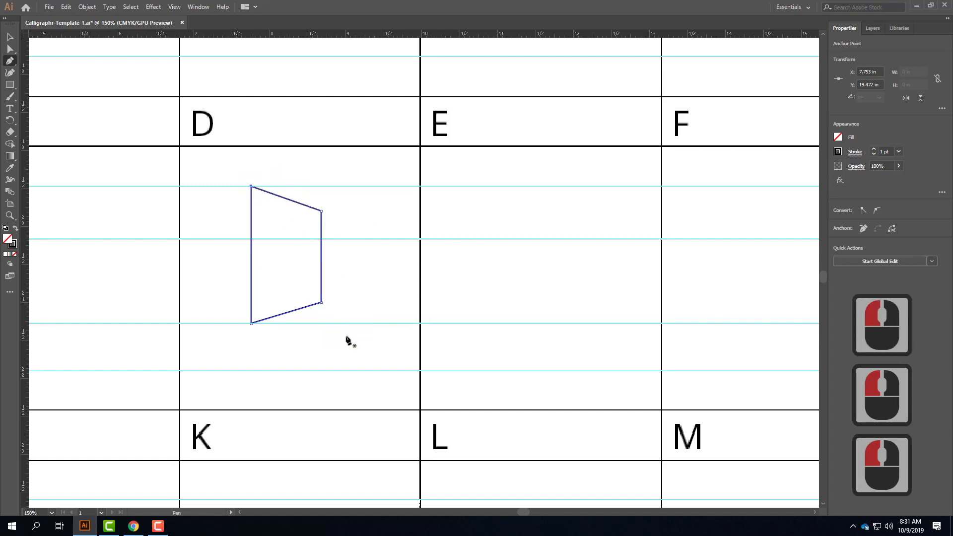
{"action": "key", "text": "ctrl+z"}
{"action": "key", "text": "ctrl+z"}
{"action": "key", "text": "ctrl+z"}
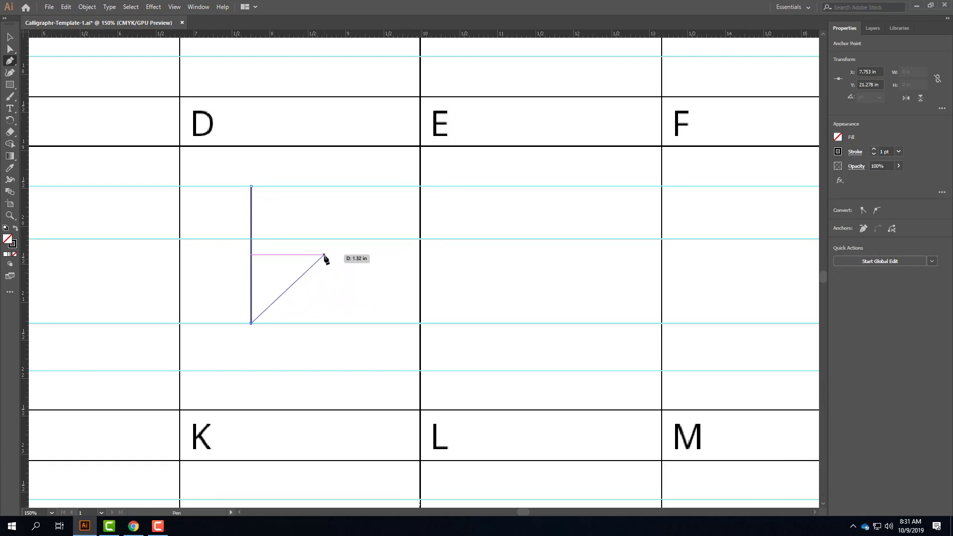
Step: Draw the D's bowl through one smooth anchor at about X 8.71 in, Y 20.38 in with handles reaching cap height and base line, and close the path
{"action": "left_click_drag", "start_coordinate": [324, 255], "coordinate": [323, 213]}
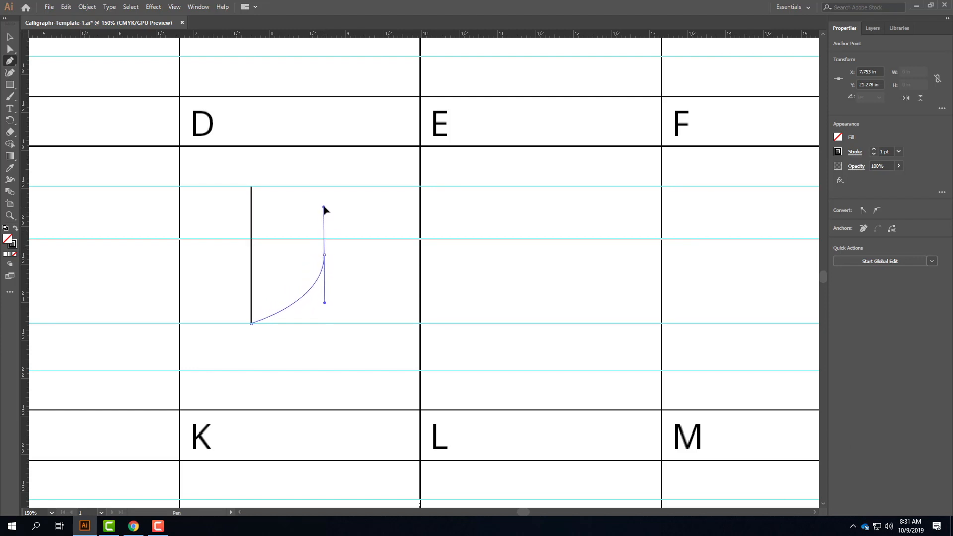
{"action": "mouse_move", "coordinate": [325, 206]}
{"action": "left_mouse_down"}
{"action": "mouse_move", "coordinate": [325, 186]}
{"action": "mouse_move", "coordinate": [327, 226]}
{"action": "mouse_move", "coordinate": [324, 127]}
{"action": "mouse_move", "coordinate": [323, 240]}
{"action": "mouse_move", "coordinate": [325, 191]}
{"action": "left_mouse_up"}
{"action": "left_click_drag", "start_coordinate": [324, 187], "coordinate": [324, 188]}
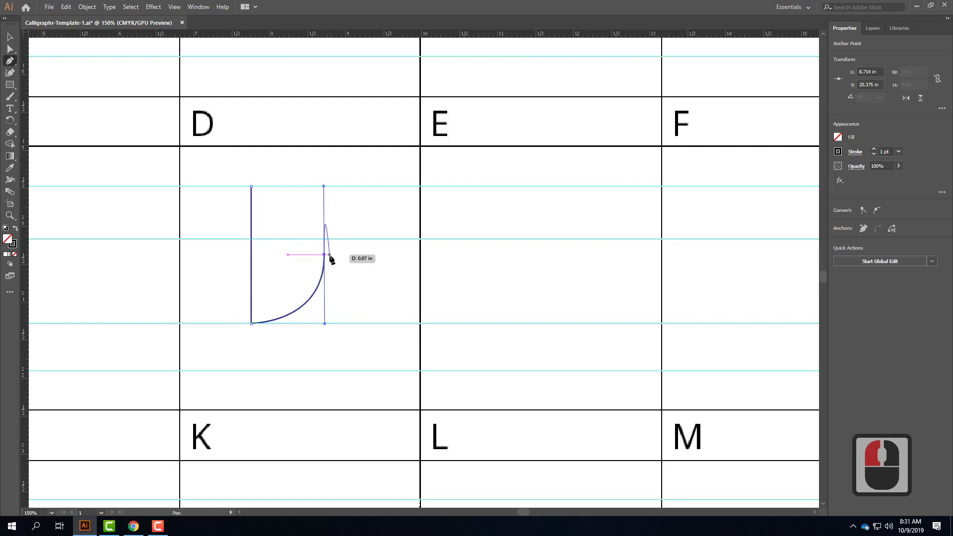
{"action": "left_click", "coordinate": [251, 186]}
{"action": "left_click", "coordinate": [10, 38]}
{"action": "left_click", "coordinate": [410, 257]}
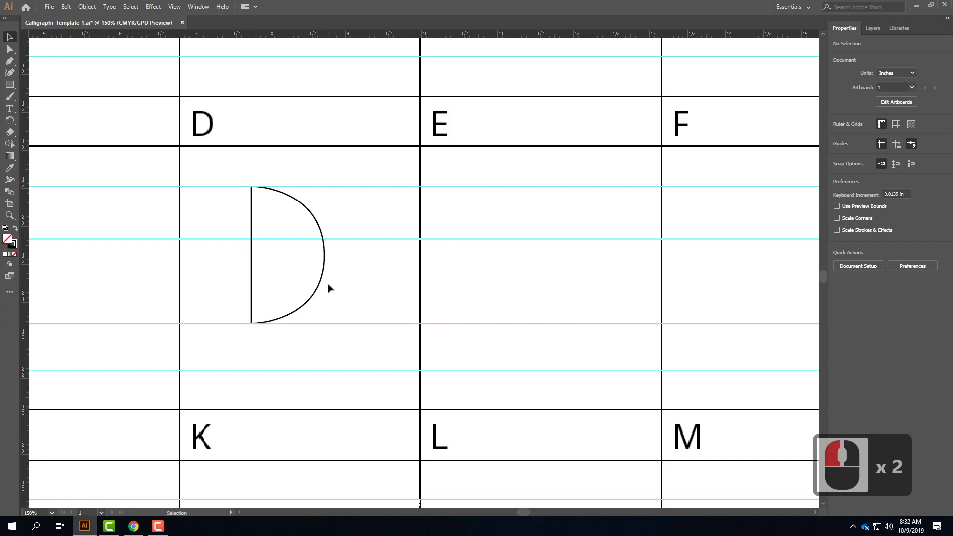
Step: Lower the D bowl's anchor to about Y 20.57 in, with its lower handle just below base line and its upper handle at cap height
{"action": "left_click", "coordinate": [10, 49]}
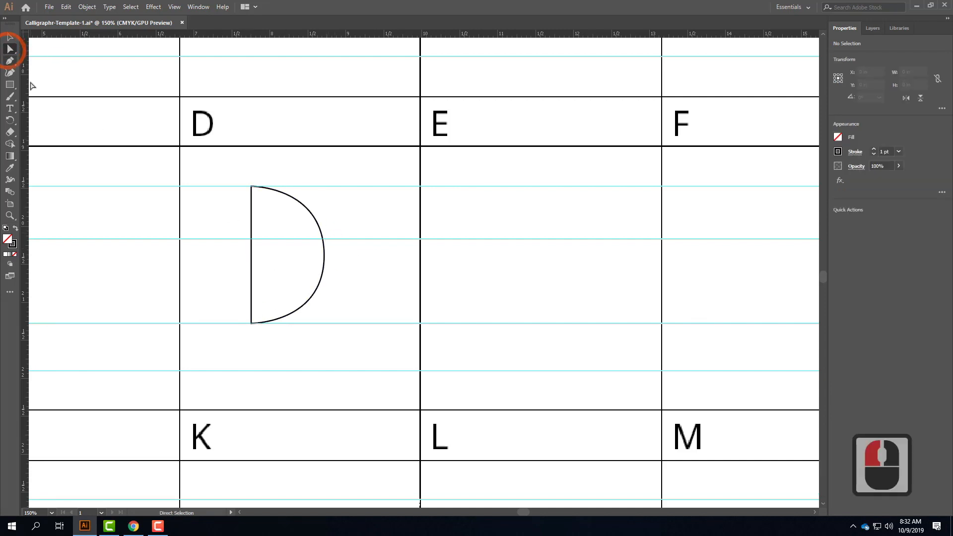
{"action": "left_click", "coordinate": [324, 255]}
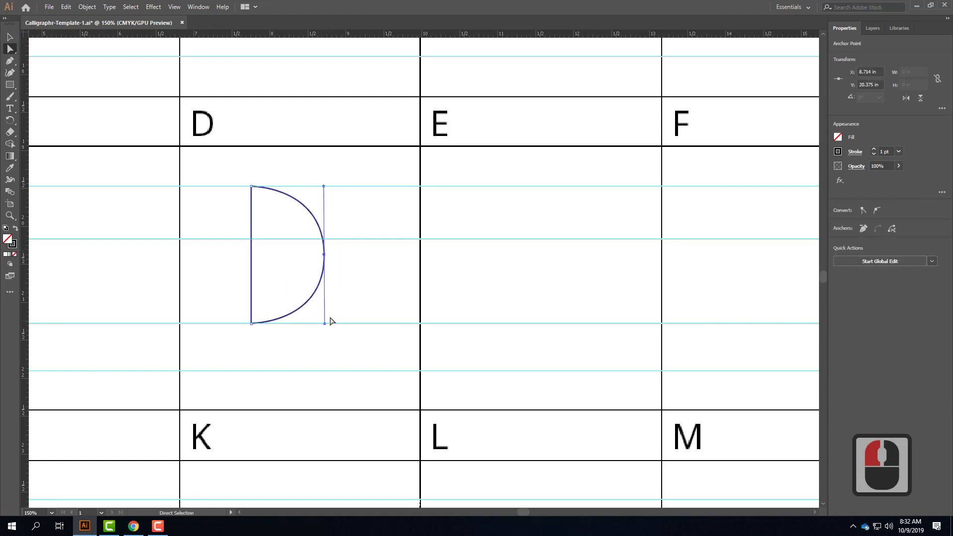
{"action": "left_click_drag", "start_coordinate": [324, 324], "coordinate": [323, 334]}
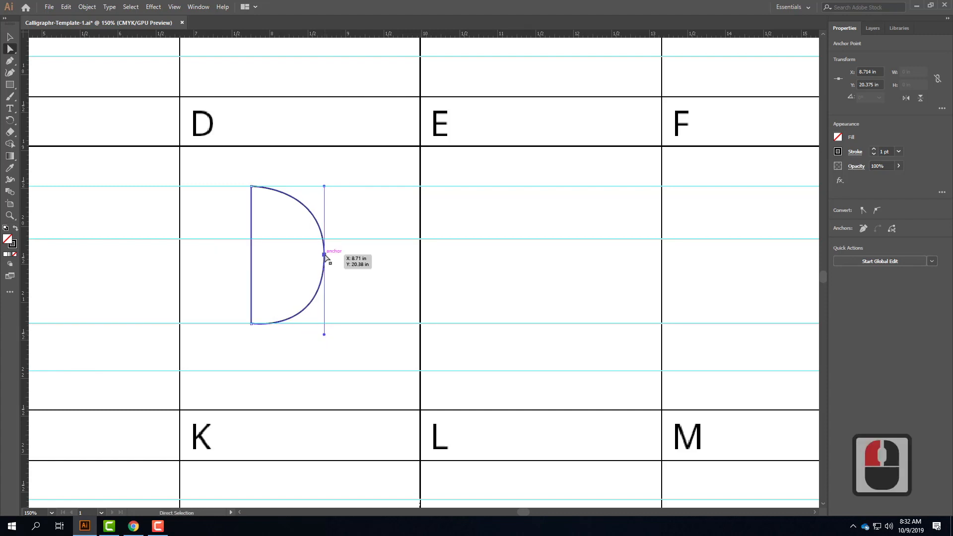
{"action": "left_click_drag", "start_coordinate": [324, 255], "coordinate": [324, 269]}
{"action": "left_click_drag", "start_coordinate": [324, 349], "coordinate": [324, 333]}
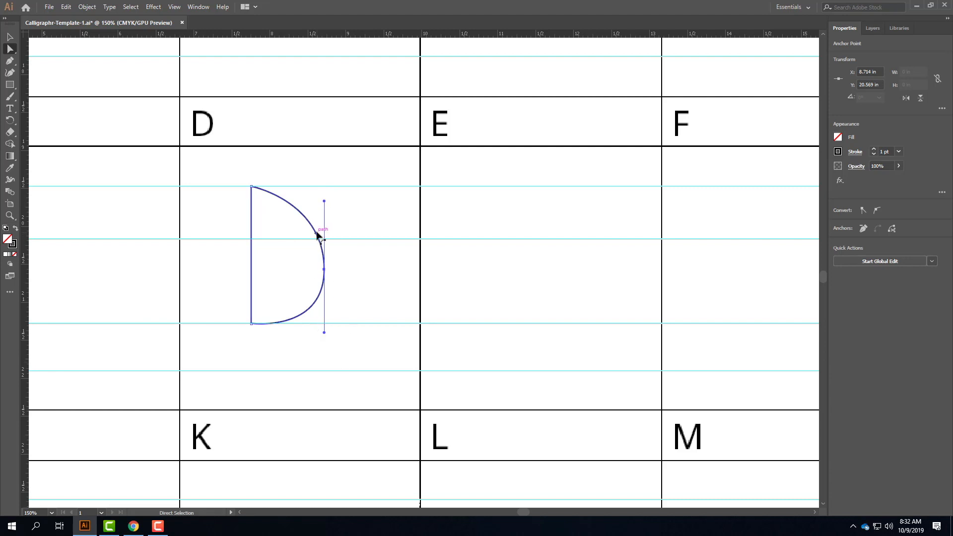
{"action": "mouse_move", "coordinate": [324, 202]}
{"action": "left_mouse_down"}
{"action": "mouse_move", "coordinate": [323, 149]}
{"action": "mouse_move", "coordinate": [323, 219]}
{"action": "mouse_move", "coordinate": [323, 176]}
{"action": "mouse_move", "coordinate": [323, 187]}
{"action": "left_mouse_up"}
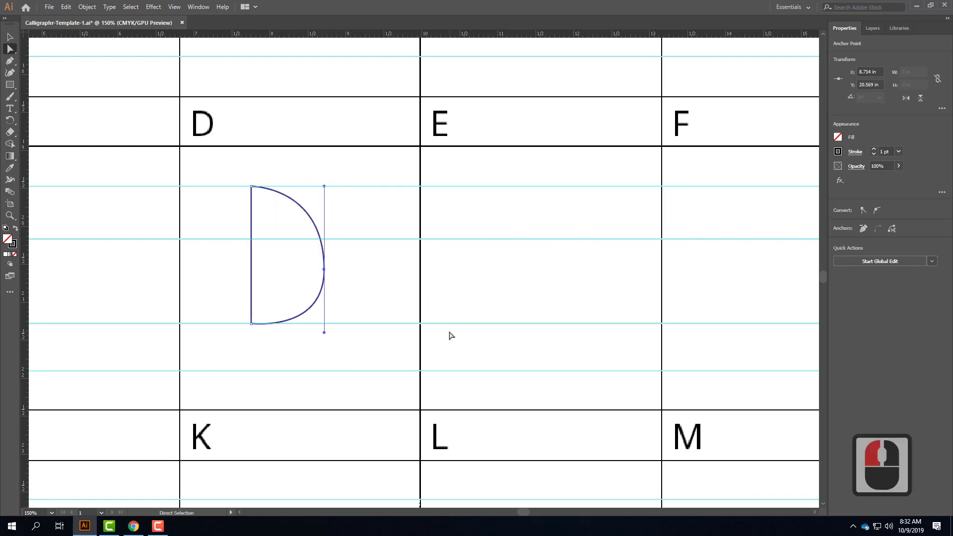
{"action": "left_click", "coordinate": [379, 292]}
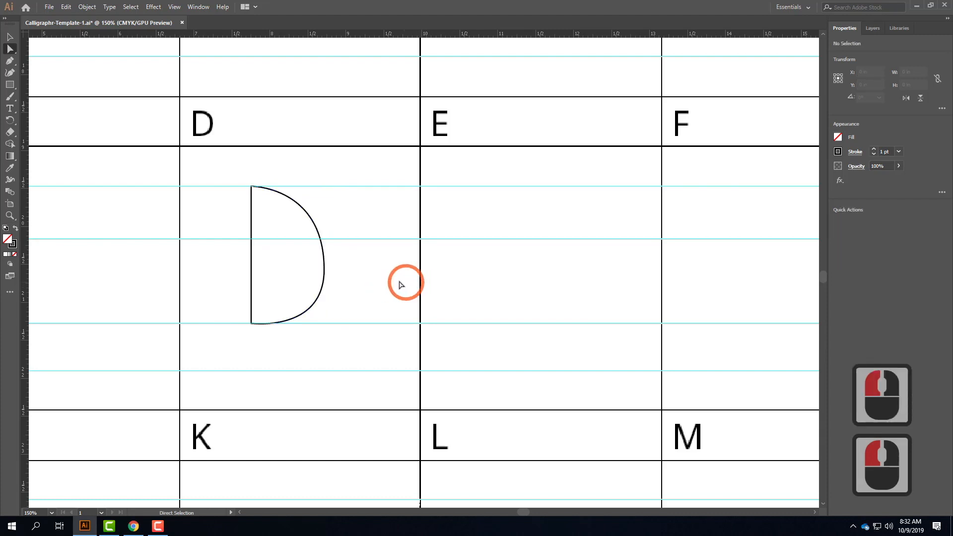
Step: Draw the B's vertical stem in the B cell from cap height to base line with the Pen tool, at about X 1.47 in
{"action": "key", "text": "space"}
{"action": "left_click_drag", "start_coordinate": [83, 261], "coordinate": [549, 262]}
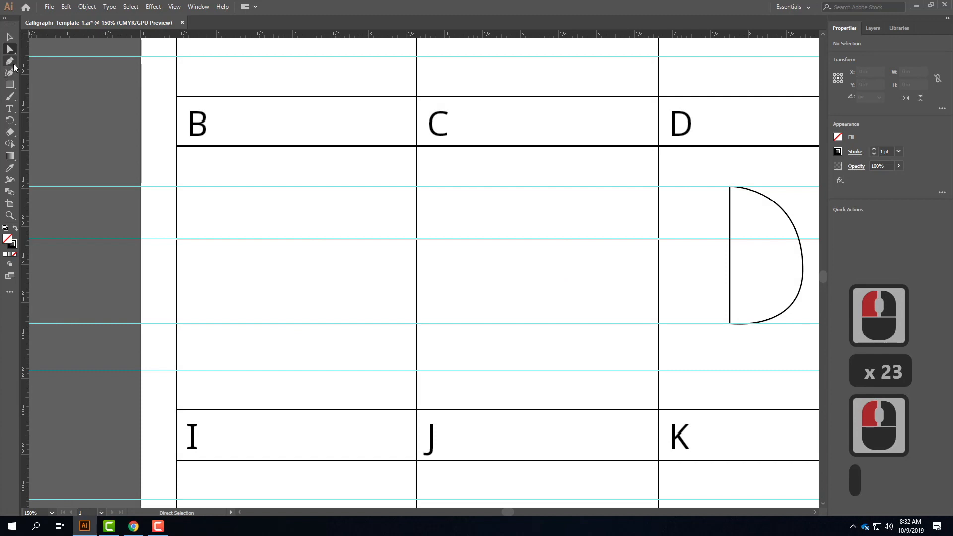
{"action": "left_click", "coordinate": [10, 61]}
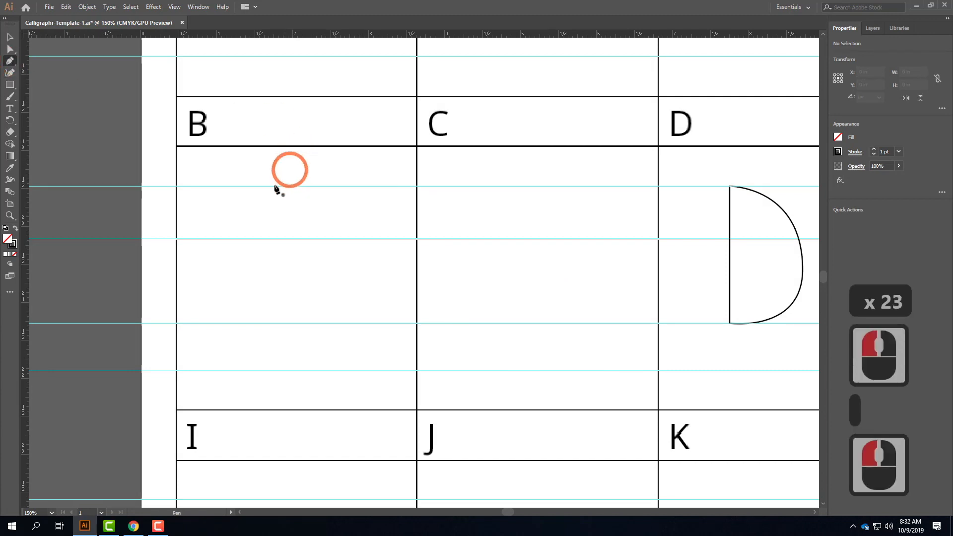
{"action": "left_click", "coordinate": [252, 187]}
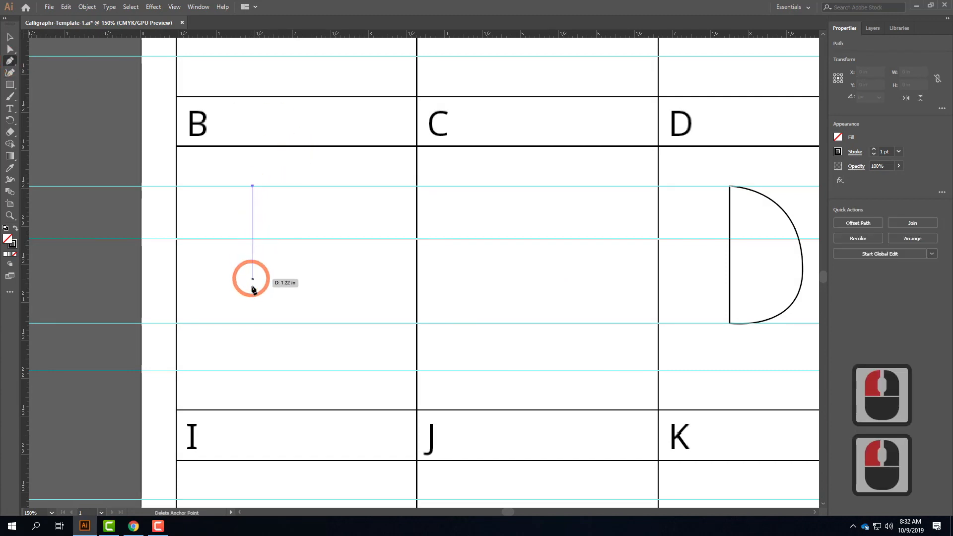
{"action": "left_click", "coordinate": [253, 323]}
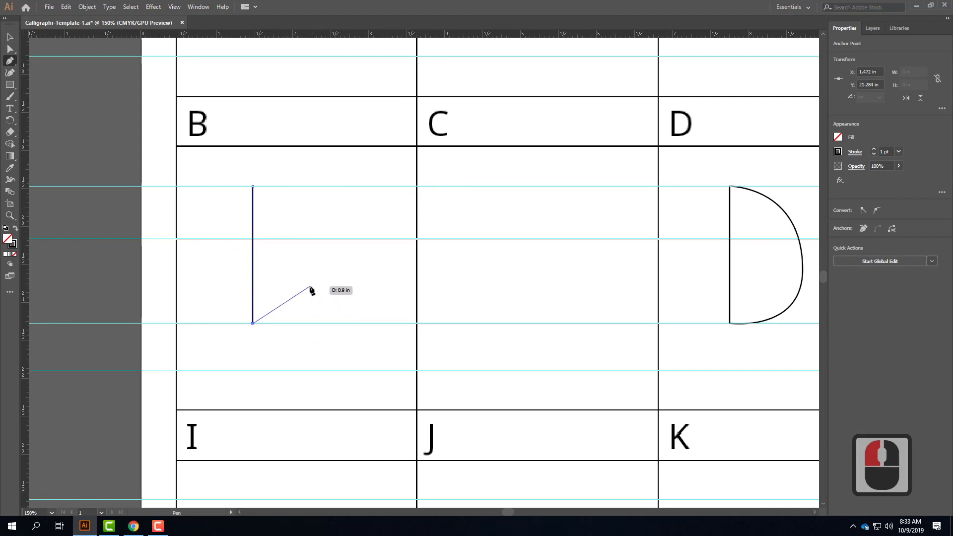
Step: Draw the B's lower bowl through a smooth anchor at about X 2.36 in, Y 20.70 in, ending beside the stem on the middle guide
{"action": "left_click_drag", "start_coordinate": [320, 280], "coordinate": [319, 236]}
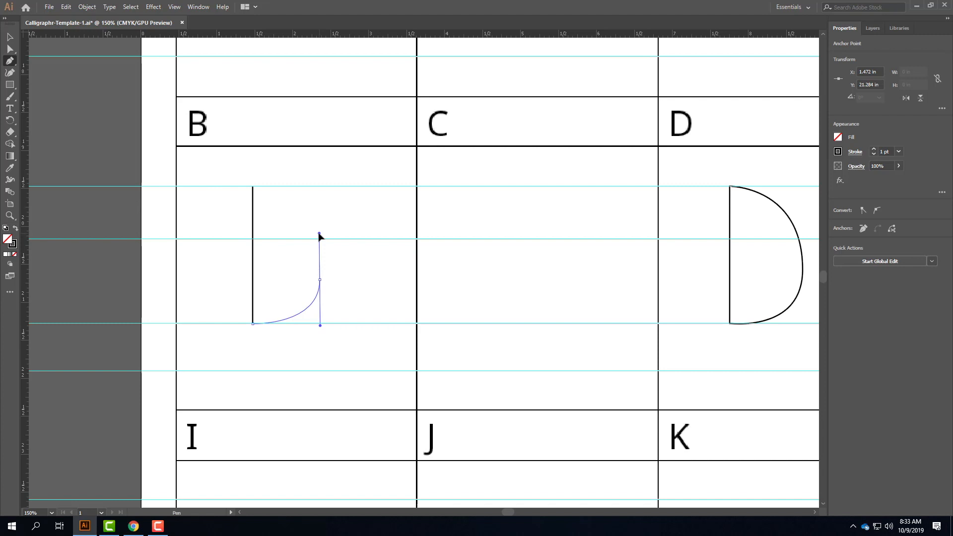
{"action": "left_click_drag", "start_coordinate": [319, 233], "coordinate": [320, 233]}
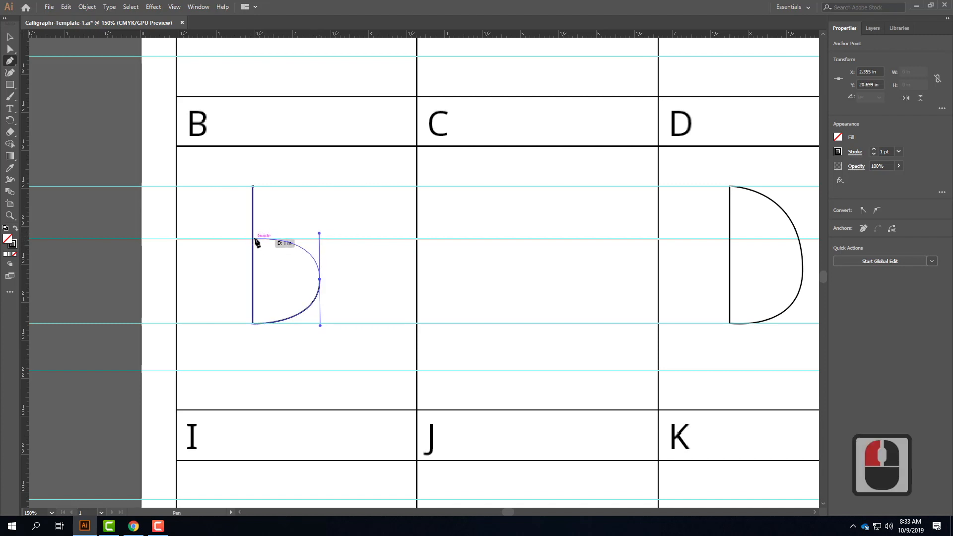
{"action": "mouse_move", "coordinate": [253, 240]}
{"action": "left_mouse_down"}
{"action": "mouse_move", "coordinate": [281, 247]}
{"action": "mouse_move", "coordinate": [257, 242]}
{"action": "left_mouse_up"}
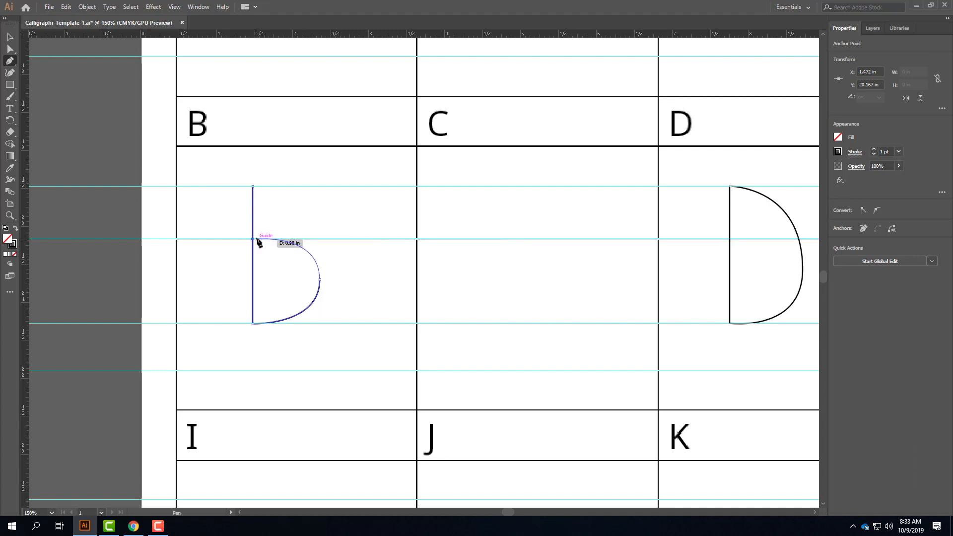
{"action": "left_click", "coordinate": [257, 240]}
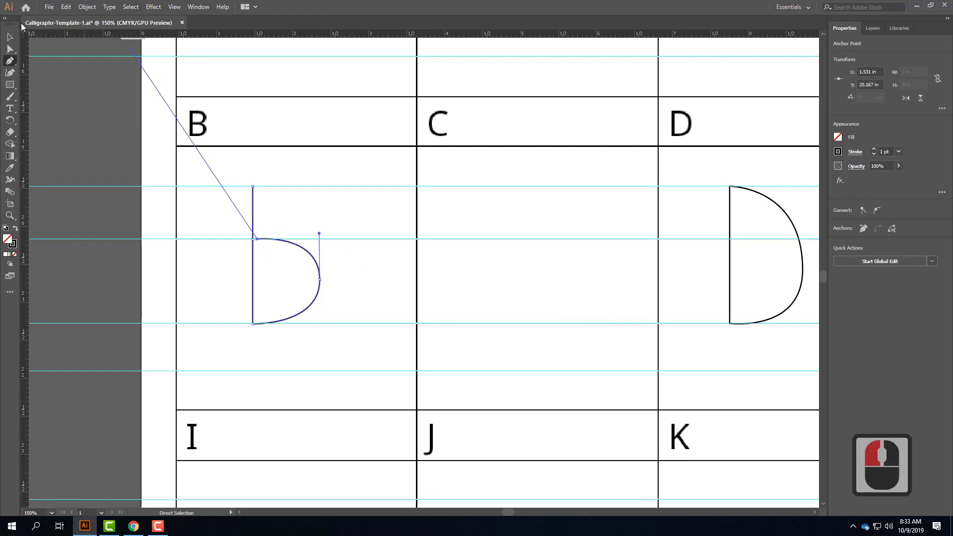
{"action": "left_click", "coordinate": [10, 38]}
{"action": "left_click", "coordinate": [79, 83]}
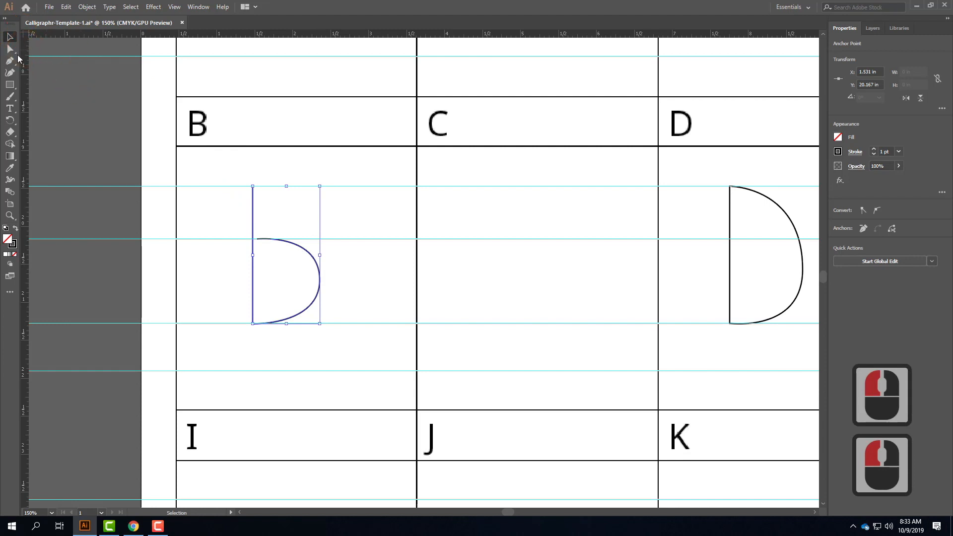
Step: Draw the B's upper bowl from the stem's top through a smooth anchor at about X 2.0 in, Y 19.78 in, joining the lower bowl's end
{"action": "left_click", "coordinate": [9, 61]}
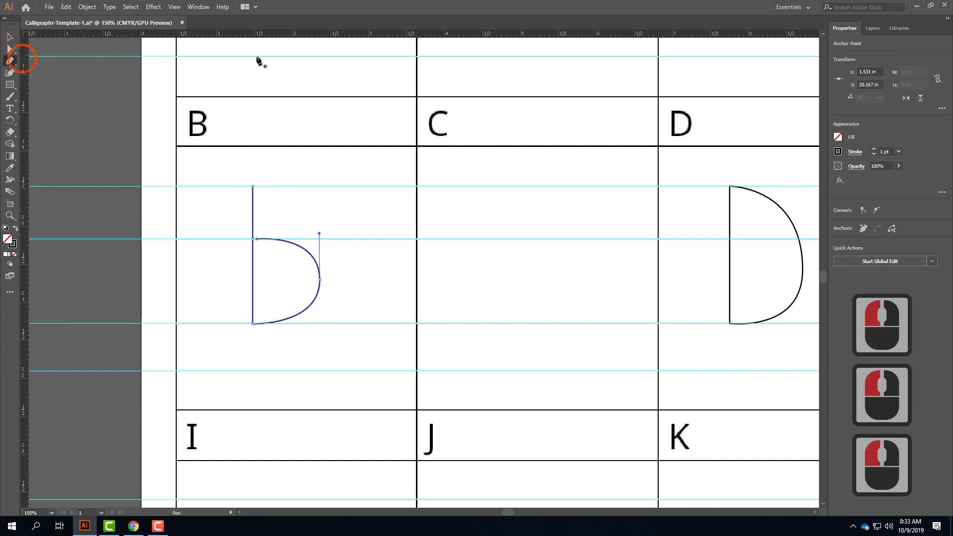
{"action": "left_click", "coordinate": [253, 186]}
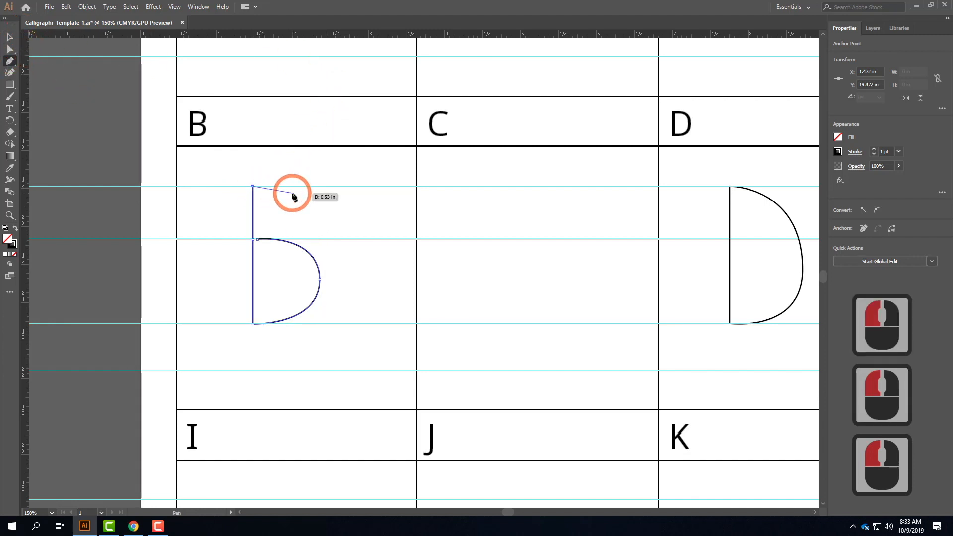
{"action": "left_click_drag", "start_coordinate": [292, 210], "coordinate": [257, 241]}
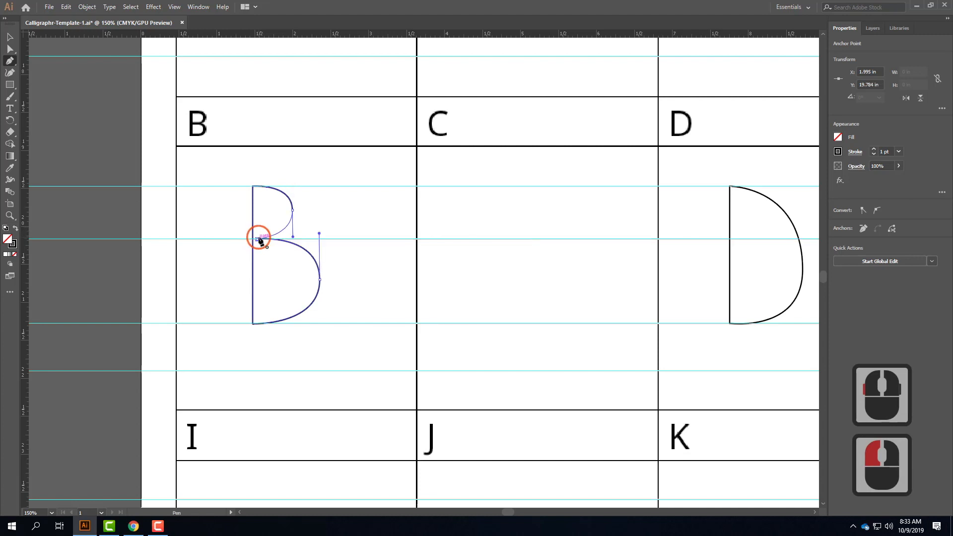
{"action": "left_click", "coordinate": [410, 234]}
Step: Move the anchor joining the two bowls onto the stem, and widen the upper bowl by shifting its outer anchor outward
{"action": "left_click", "coordinate": [10, 48]}
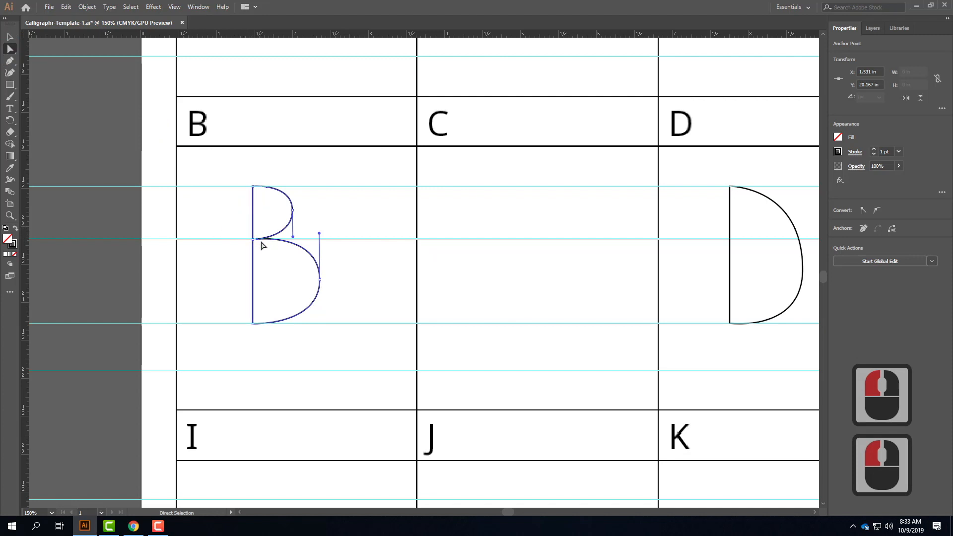
{"action": "key", "text": "ctrl+equal"}
{"action": "key", "text": "ctrl+equal"}
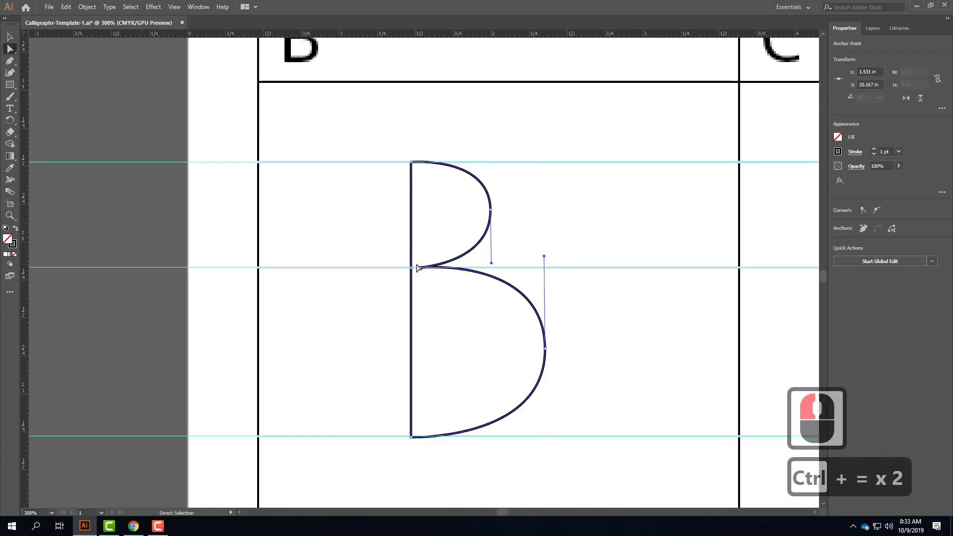
{"action": "left_click", "coordinate": [419, 268]}
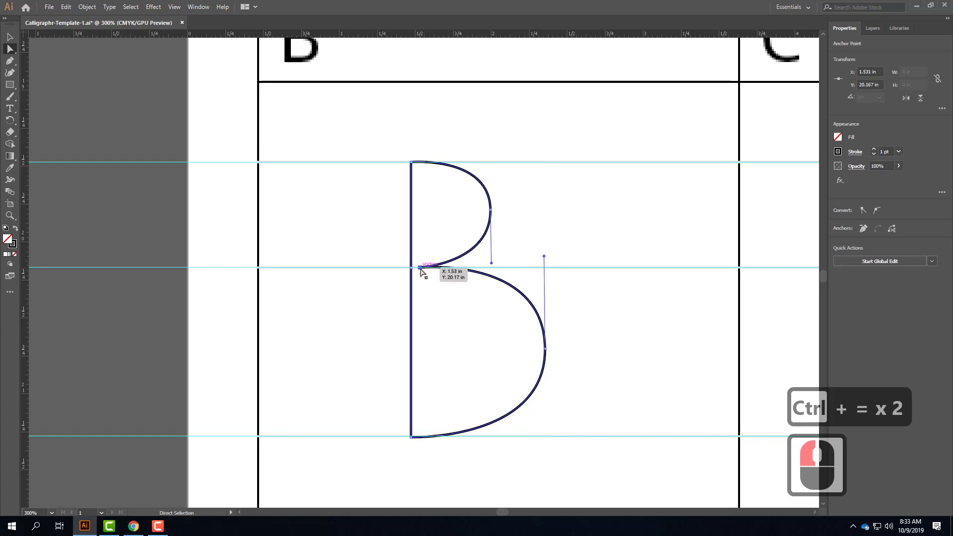
{"action": "left_click_drag", "start_coordinate": [419, 266], "coordinate": [412, 268]}
{"action": "left_click_drag", "start_coordinate": [494, 211], "coordinate": [507, 214]}
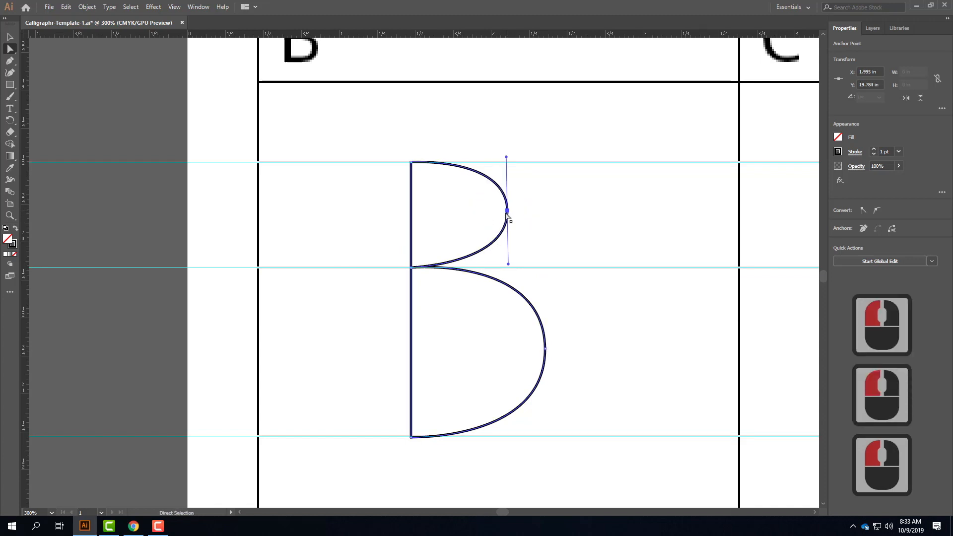
Step: Try extending the lower bowl's upper handle above the middle guide, and undo the change
{"action": "left_click", "coordinate": [545, 349]}
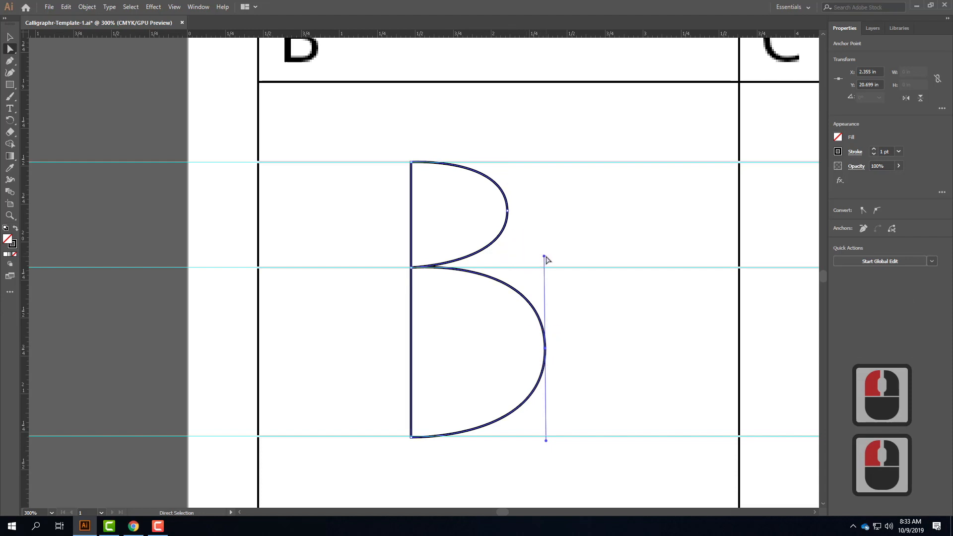
{"action": "left_click_drag", "start_coordinate": [544, 257], "coordinate": [543, 237]}
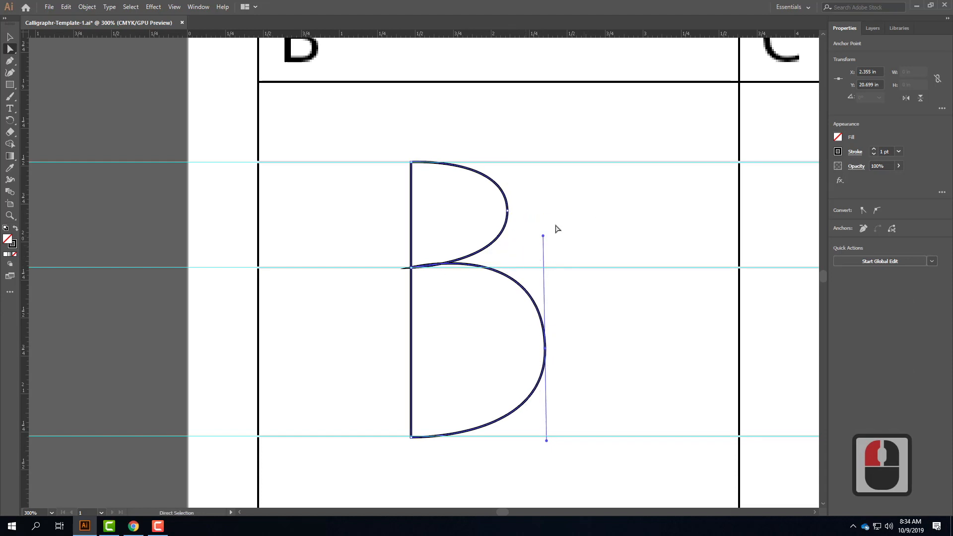
{"action": "key", "text": "ctrl+z"}
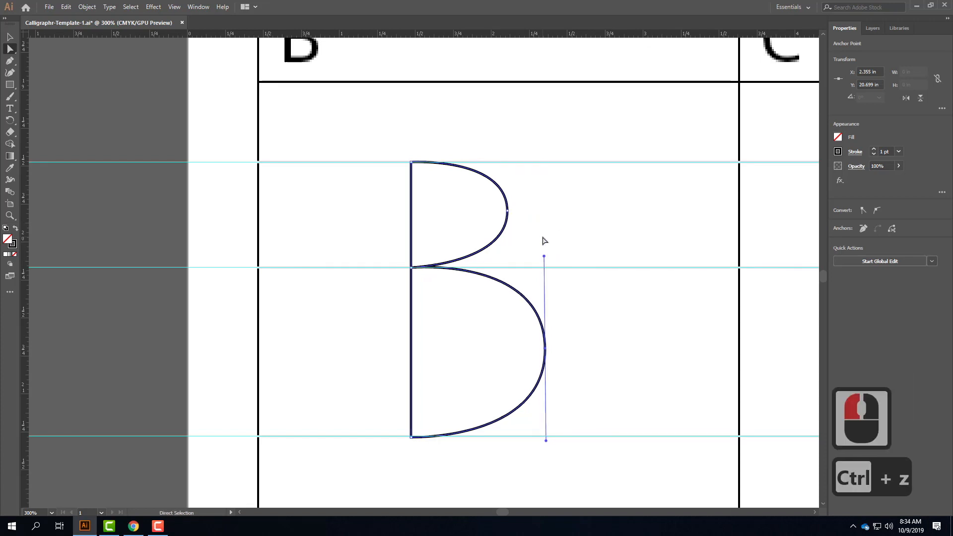
Step: Delete the entire B outline from the B cell
{"action": "scroll", "coordinate": [558, 194], "scroll_direction": "down", "scroll_amount": 4}
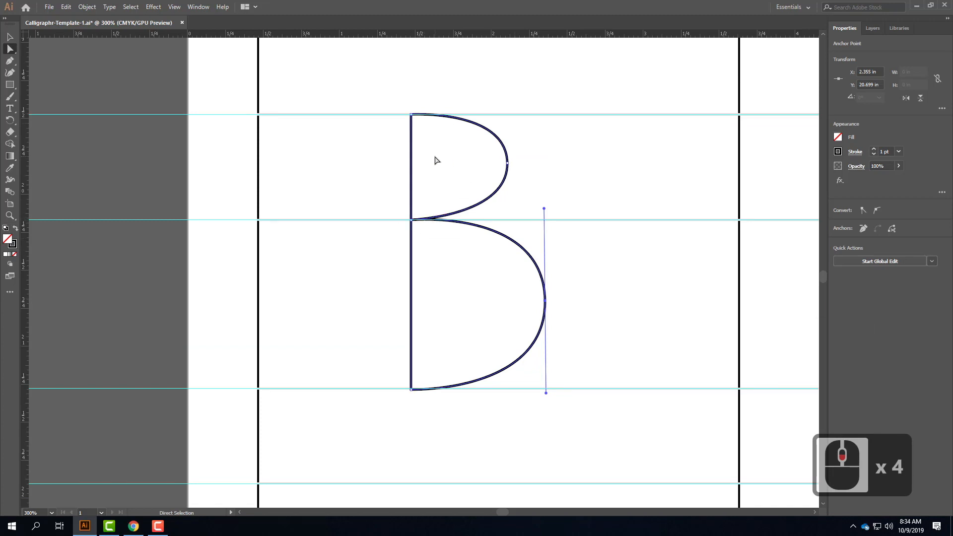
{"action": "left_click", "coordinate": [10, 38]}
{"action": "left_click", "coordinate": [631, 174]}
{"action": "double_click", "coordinate": [515, 165]}
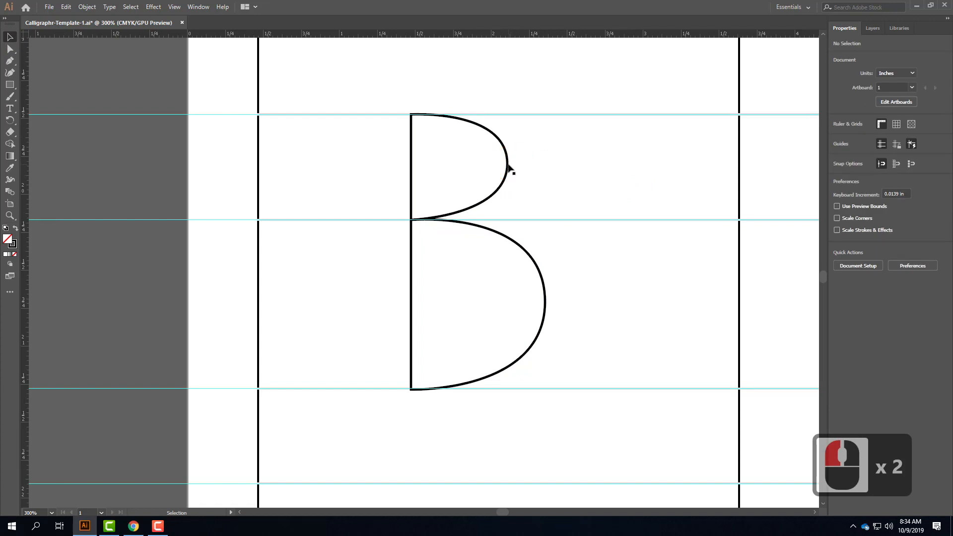
{"action": "left_click", "coordinate": [510, 166]}
{"action": "key", "text": "Delete"}
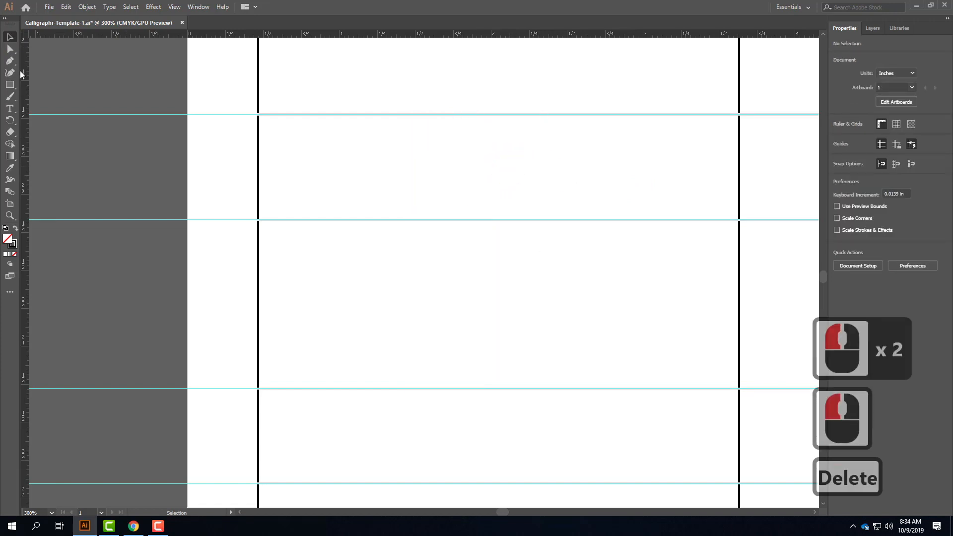
Step: Draw a new B stem from cap height at about X 1.39 in to base line, plus a short base segment to about X 1.81 in
{"action": "left_click", "coordinate": [8, 62]}
{"action": "left_click", "coordinate": [398, 114]}
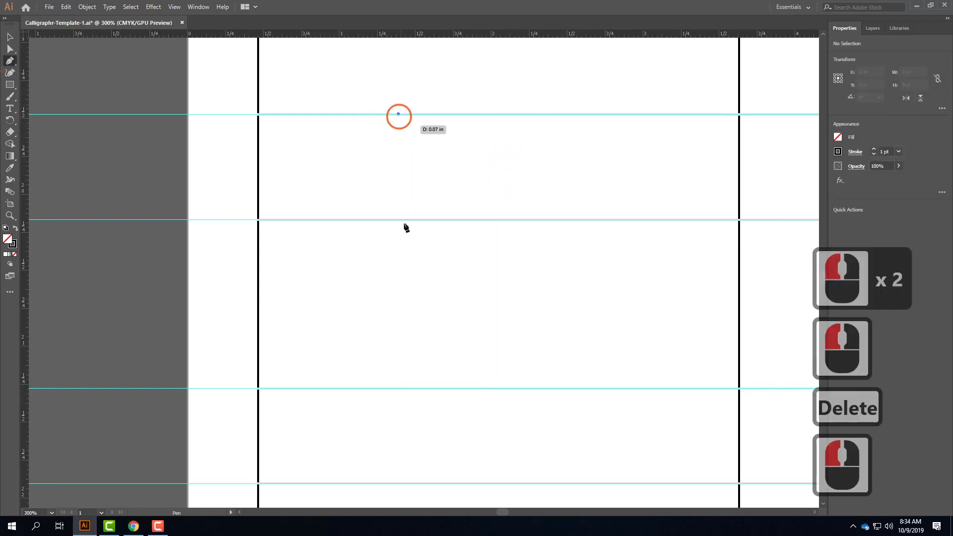
{"action": "left_click", "coordinate": [403, 389]}
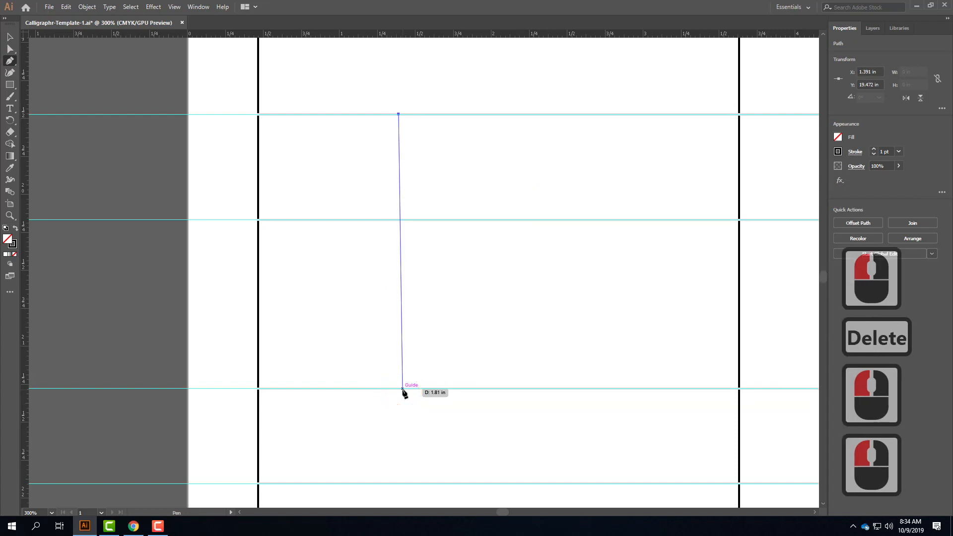
{"action": "left_click", "coordinate": [461, 389]}
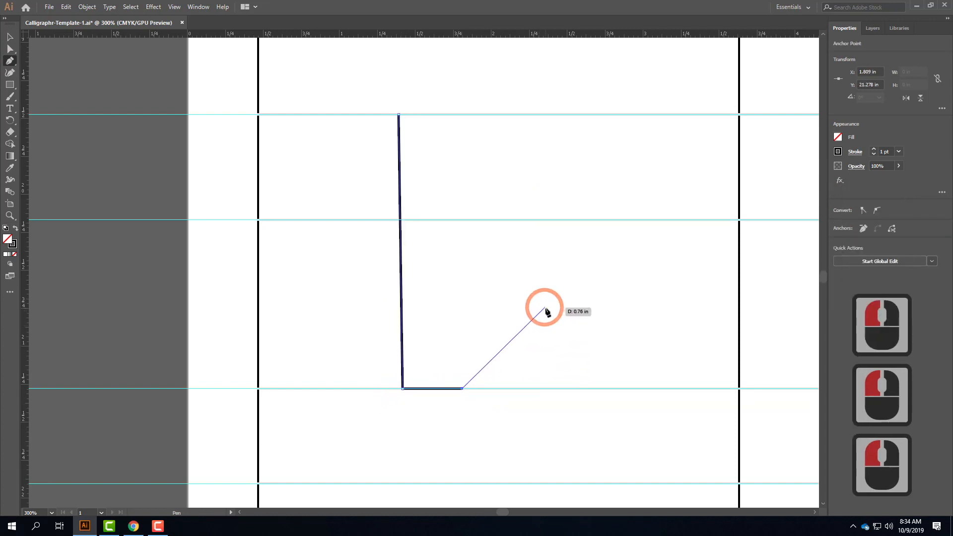
Step: Draw the lower bowl through a smooth anchor at about X 2.36 in, Y 20.75 in, and run a straight segment from X 1.67 in back to the stem
{"action": "left_click_drag", "start_coordinate": [545, 308], "coordinate": [544, 226]}
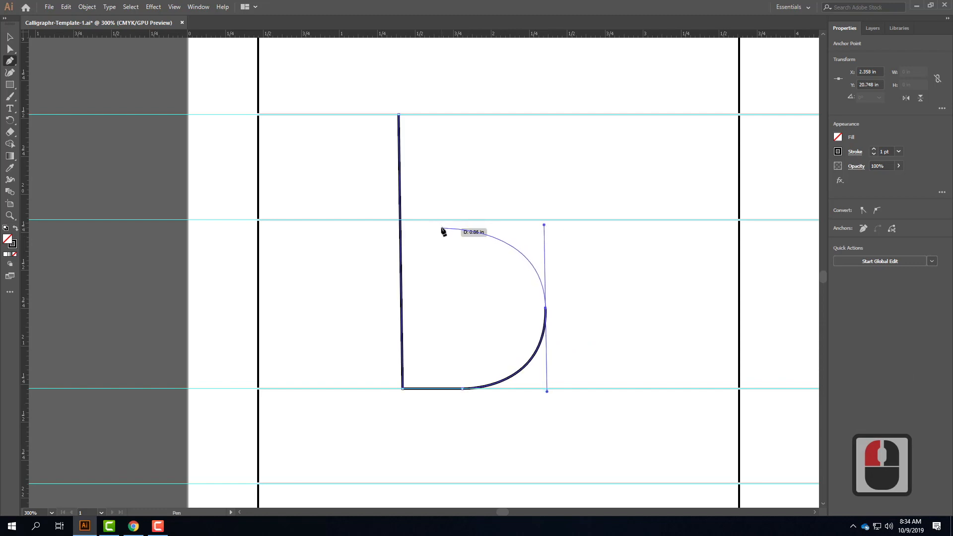
{"action": "left_click_drag", "start_coordinate": [442, 230], "coordinate": [405, 232]}
{"action": "left_click", "coordinate": [404, 228]}
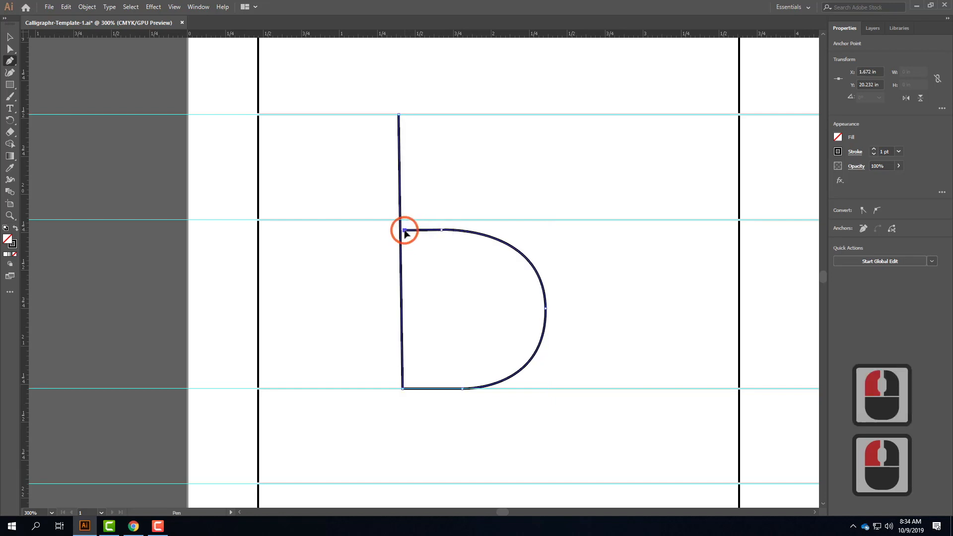
{"action": "left_click", "coordinate": [10, 36]}
{"action": "left_click", "coordinate": [10, 48]}
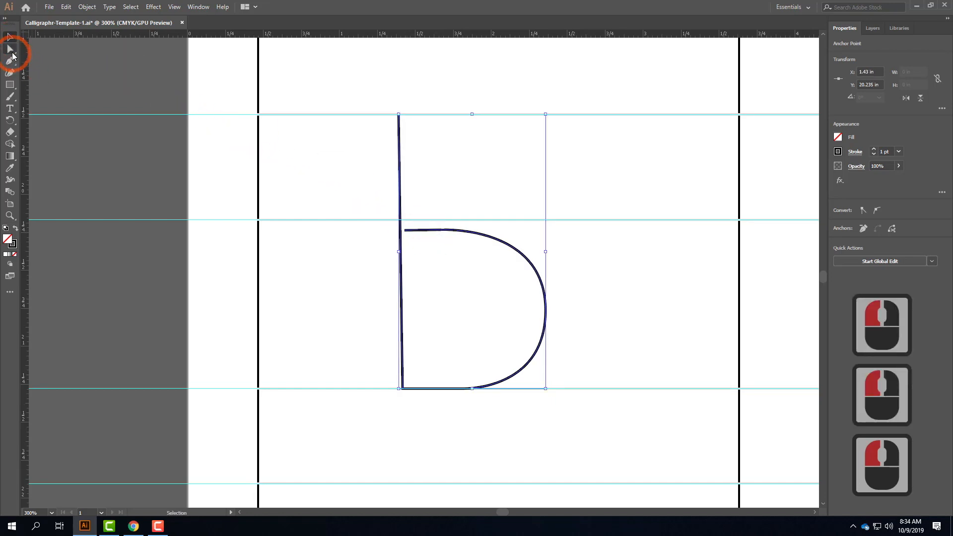
Step: From the stem's top, draw a short cap-height segment to about X 1.71 in and curve an upper bowl down to the middle guide
{"action": "left_click", "coordinate": [10, 61]}
{"action": "left_click", "coordinate": [399, 115]}
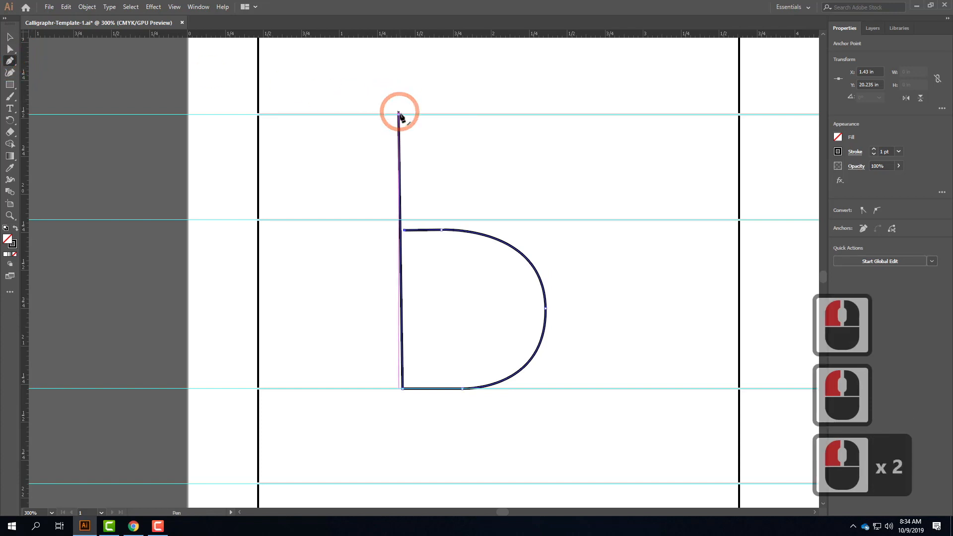
{"action": "left_click_drag", "start_coordinate": [445, 114], "coordinate": [448, 118]}
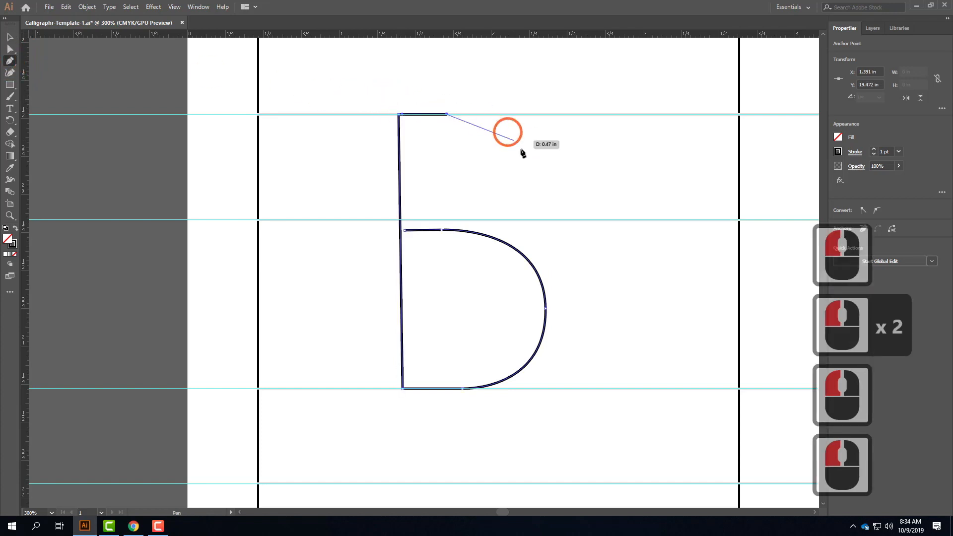
{"action": "left_click_drag", "start_coordinate": [498, 154], "coordinate": [498, 195]}
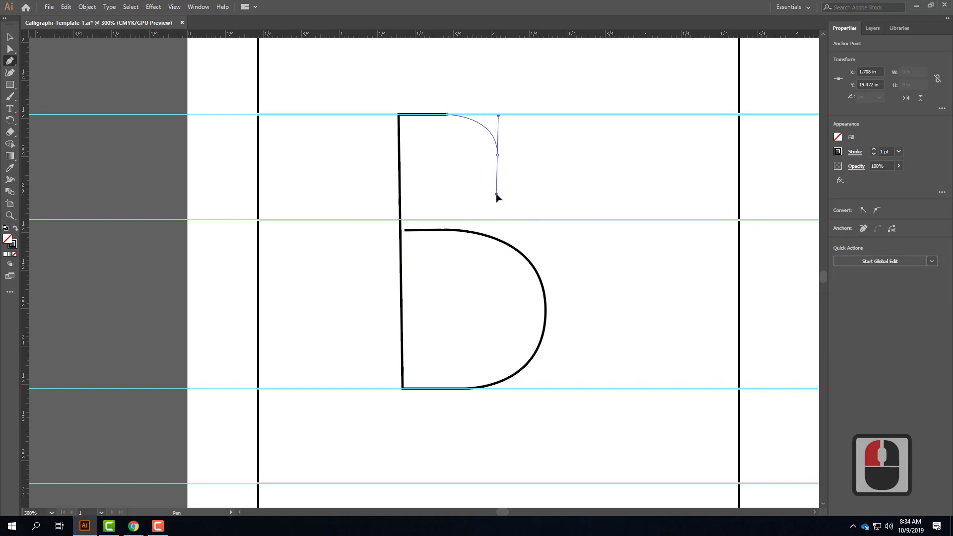
{"action": "left_click", "coordinate": [448, 223]}
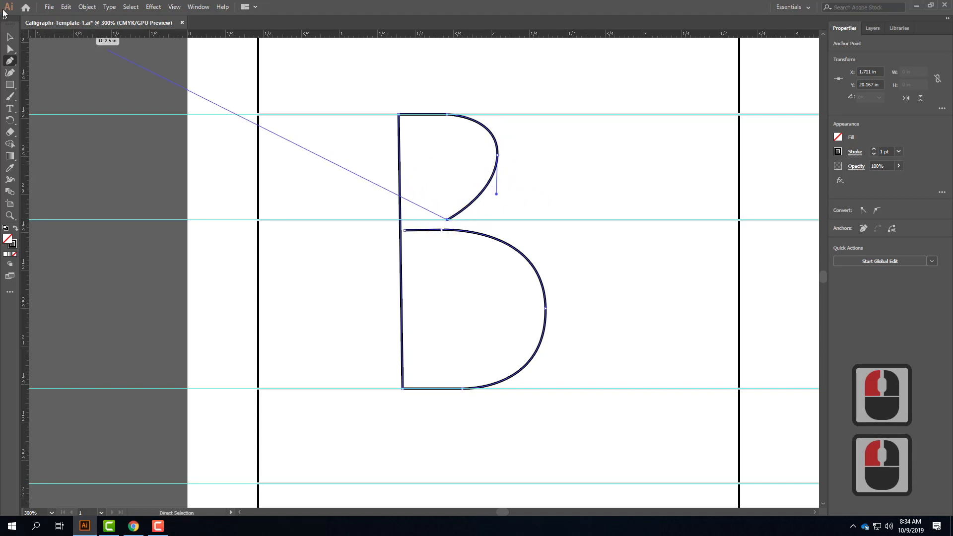
{"action": "left_click", "coordinate": [10, 37]}
{"action": "left_click", "coordinate": [483, 155]}
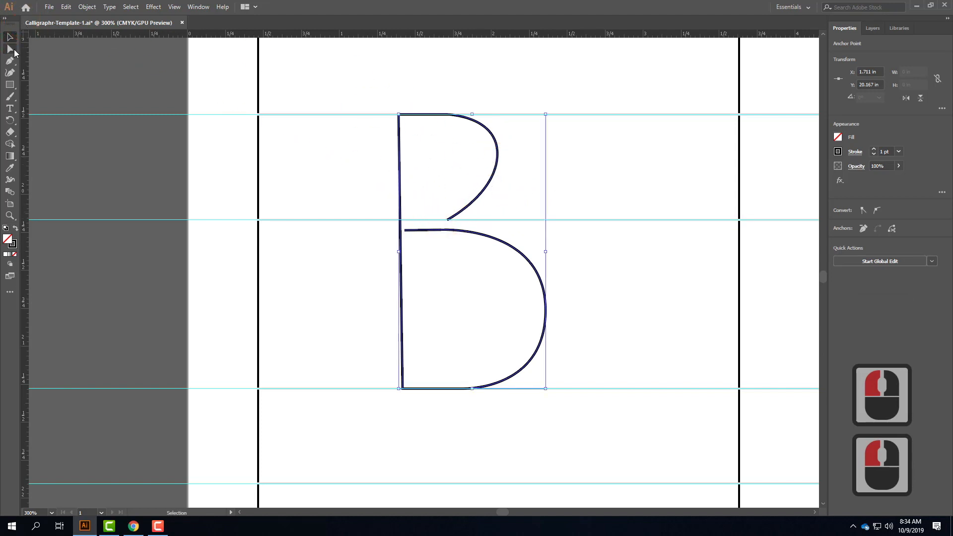
Step: Move the upper bowl's outer anchor to about X 2.06 in, Y 19.83 in, with its handles reaching cap height and the middle guide
{"action": "left_click", "coordinate": [11, 49]}
{"action": "left_click", "coordinate": [415, 128]}
{"action": "left_click", "coordinate": [499, 151]}
{"action": "left_click", "coordinate": [497, 155]}
{"action": "left_click_drag", "start_coordinate": [498, 155], "coordinate": [501, 168]}
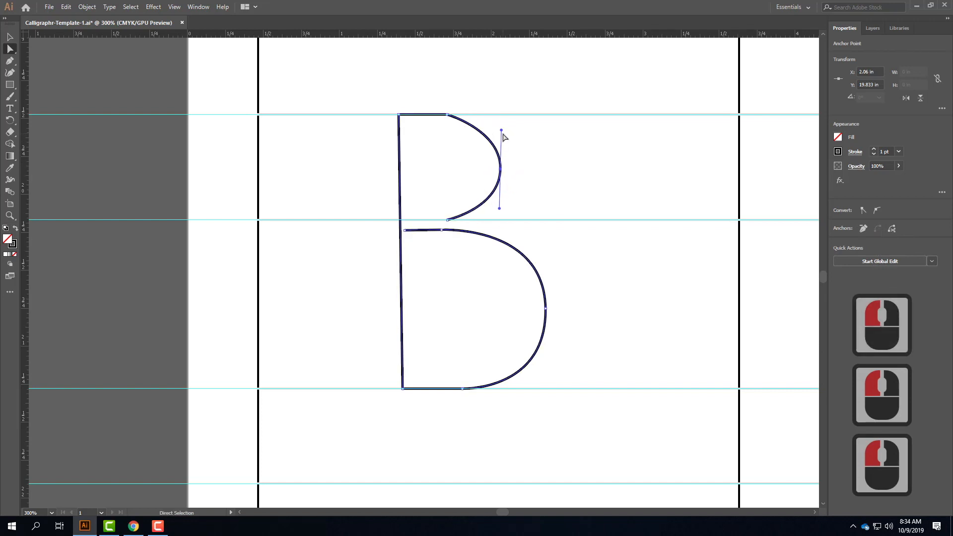
{"action": "left_click_drag", "start_coordinate": [502, 132], "coordinate": [500, 114]}
{"action": "left_click_drag", "start_coordinate": [501, 209], "coordinate": [501, 220]}
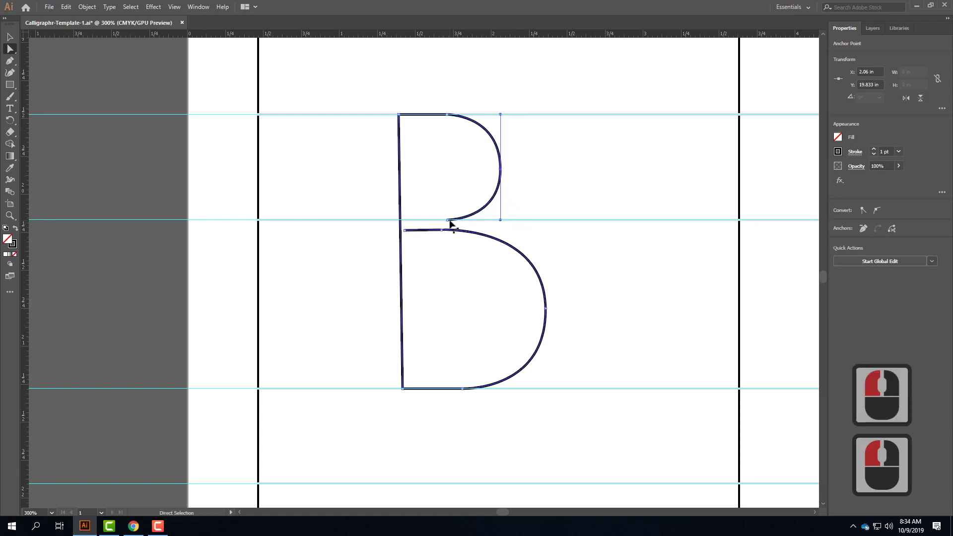
Step: Move the lower bowl's top-edge anchors onto the middle guide, meeting the stem and the upper bowl's end at about X 1.71 in, Y 20.17 in
{"action": "left_click", "coordinate": [456, 232]}
{"action": "left_click", "coordinate": [450, 230]}
{"action": "left_click", "coordinate": [443, 231]}
{"action": "left_click_drag", "start_coordinate": [442, 230], "coordinate": [402, 219]}
{"action": "left_click", "coordinate": [464, 221]}
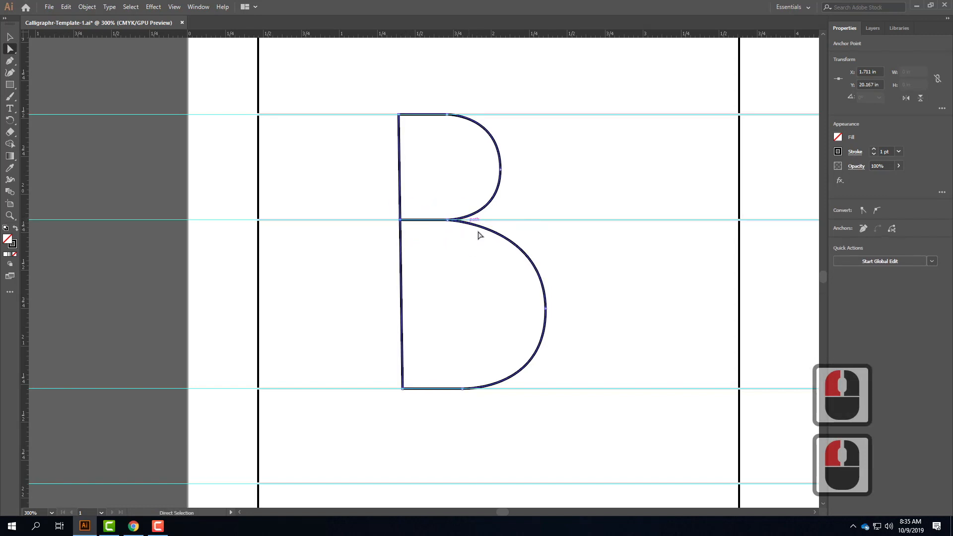
Step: Adjust the lower bowl's outer anchor so its upper direction handle ends on the middle guide, and deselect the B
{"action": "left_click", "coordinate": [546, 309]}
{"action": "left_click_drag", "start_coordinate": [544, 225], "coordinate": [544, 220]}
{"action": "left_click", "coordinate": [545, 220]}
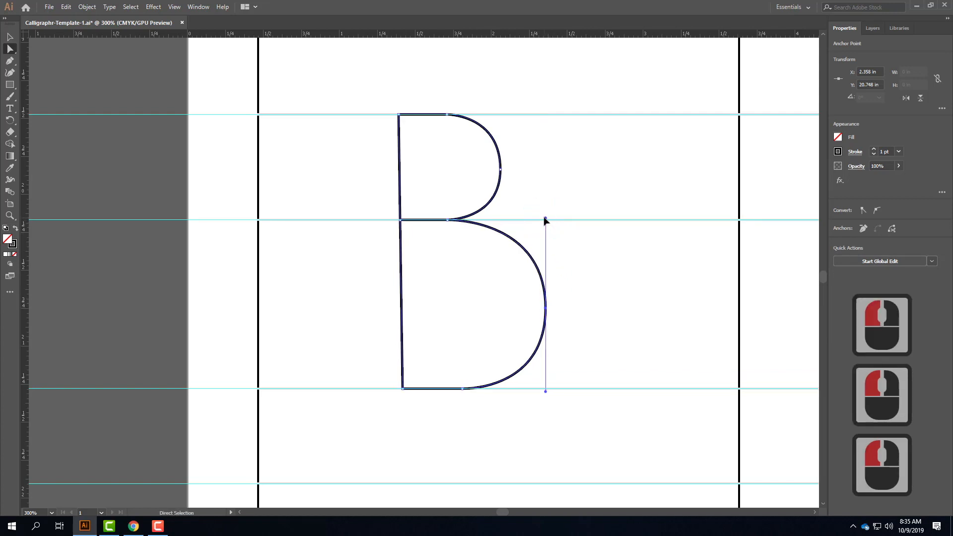
{"action": "left_click", "coordinate": [615, 271]}
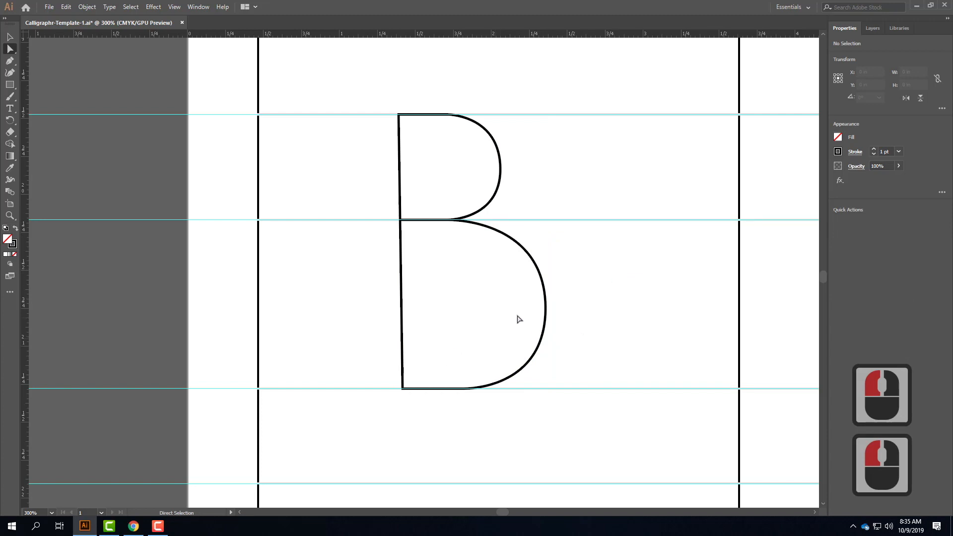
Step: In the C cell, try to draw a C with the Pen tool from about X 5.57 in, Y 19.74 in to X 5.68 in, Y 20.98 in
{"action": "key", "text": "space"}
{"action": "left_click_drag", "start_coordinate": [687, 251], "coordinate": [123, 211]}
{"action": "double_click", "coordinate": [122, 211]}
{"action": "left_click", "coordinate": [10, 62]}
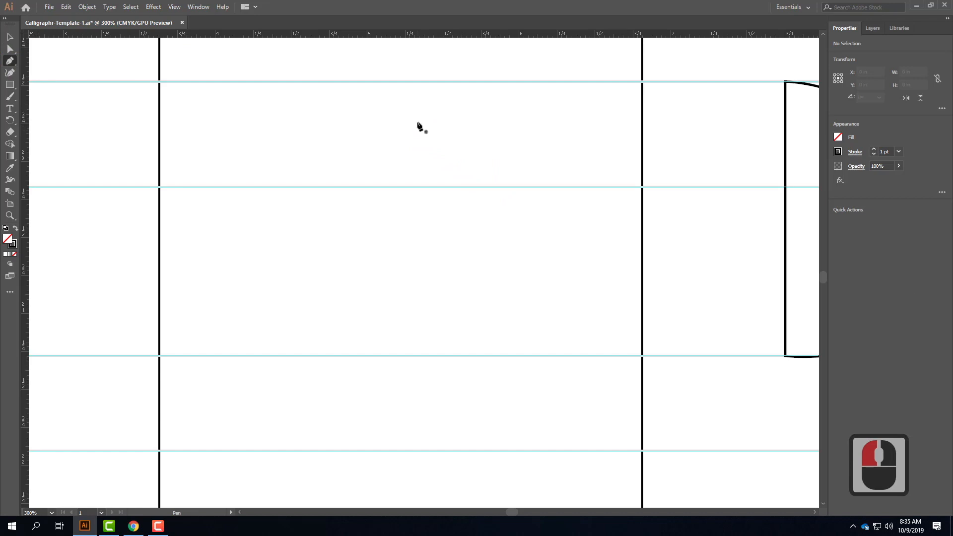
{"action": "left_click", "coordinate": [454, 121]}
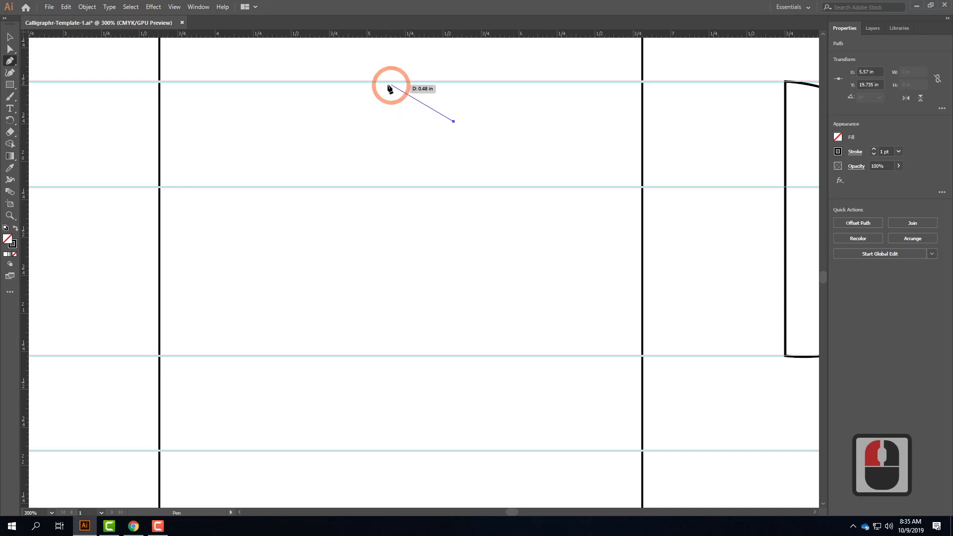
{"action": "left_click_drag", "start_coordinate": [358, 87], "coordinate": [302, 87]}
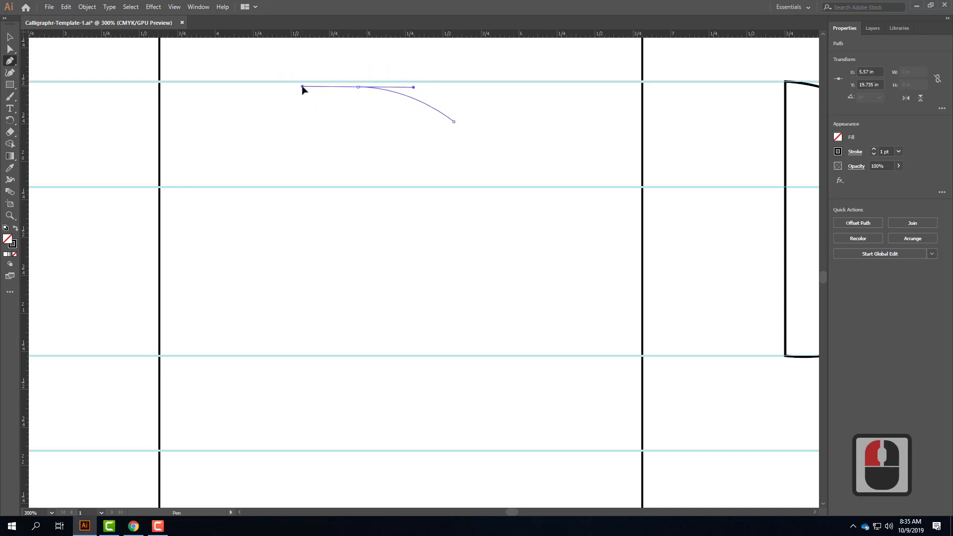
{"action": "left_click_drag", "start_coordinate": [269, 147], "coordinate": [262, 182]}
{"action": "left_click_drag", "start_coordinate": [262, 257], "coordinate": [278, 301]}
{"action": "left_click_drag", "start_coordinate": [319, 337], "coordinate": [422, 351]}
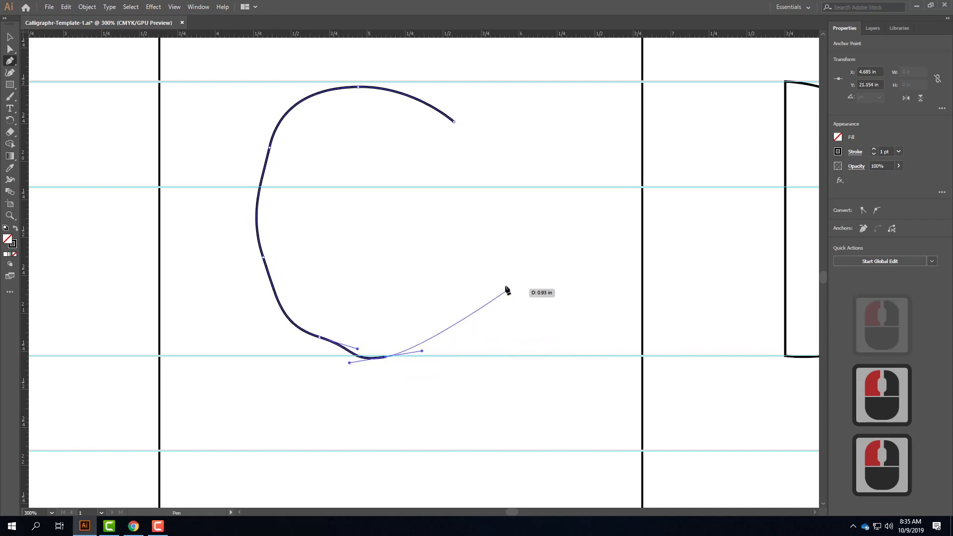
{"action": "left_click", "coordinate": [470, 311]}
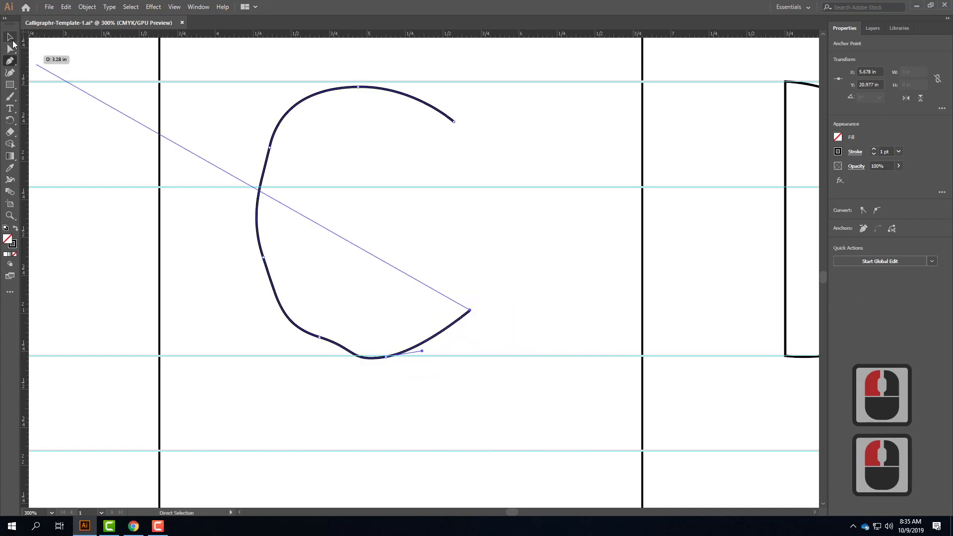
Step: Delete the uneven C outline
{"action": "left_click", "coordinate": [13, 41]}
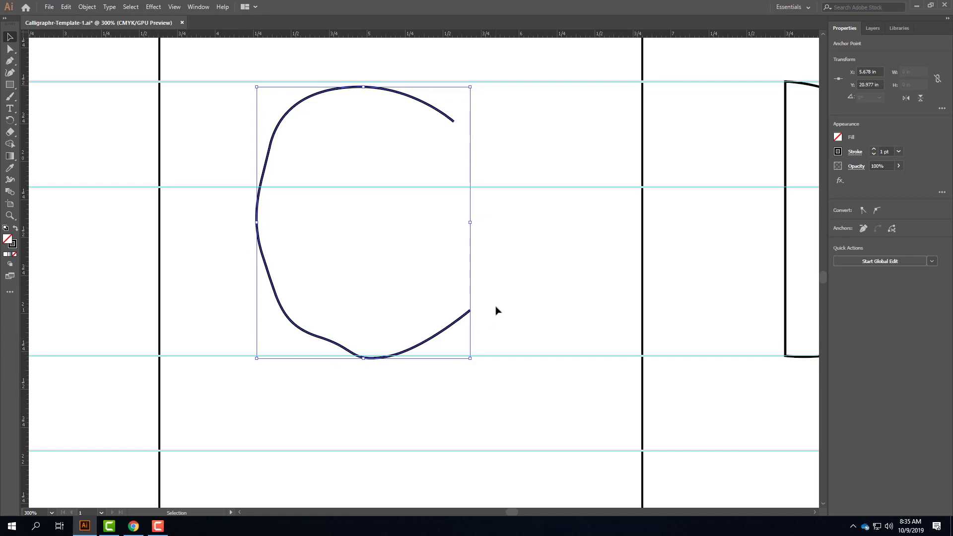
{"action": "key", "text": "Delete"}
{"action": "key", "text": "Delete"}
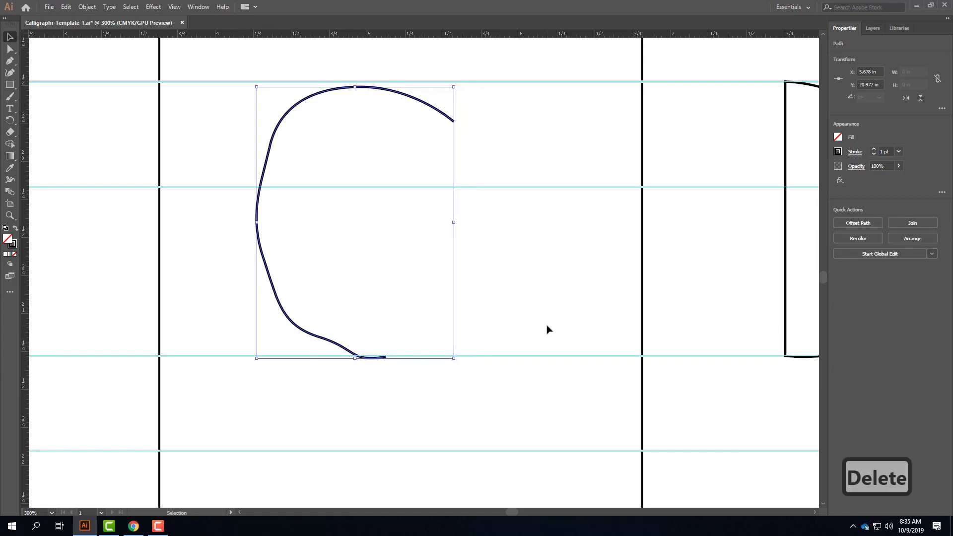
Step: Redraw the C with smooth anchors at cap height, about X 4.36 in, Y 20.36 in, and base line, ending at about X 5.70 in, Y 20.96 in
{"action": "left_click", "coordinate": [10, 61]}
{"action": "left_click", "coordinate": [463, 113]}
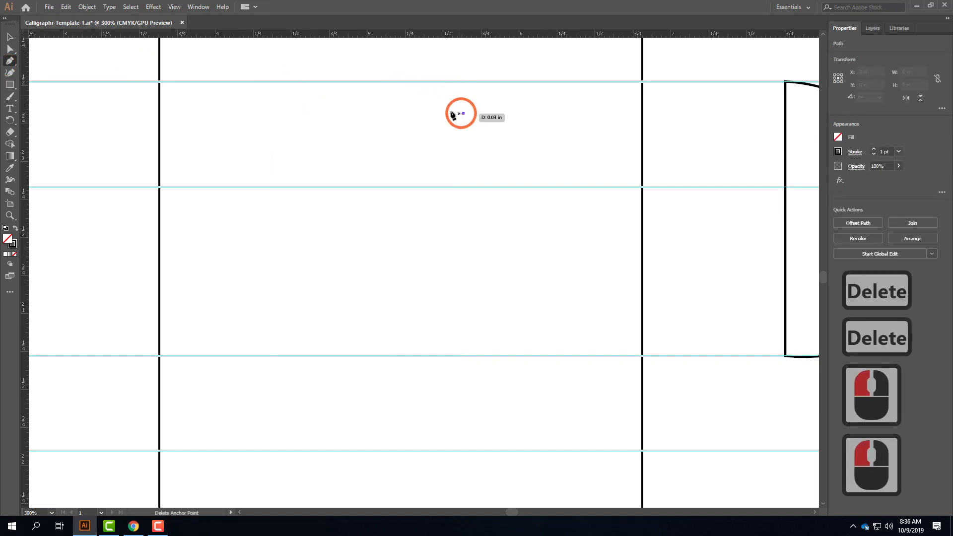
{"action": "left_click_drag", "start_coordinate": [362, 81], "coordinate": [295, 83]}
{"action": "left_click_drag", "start_coordinate": [270, 203], "coordinate": [267, 297]}
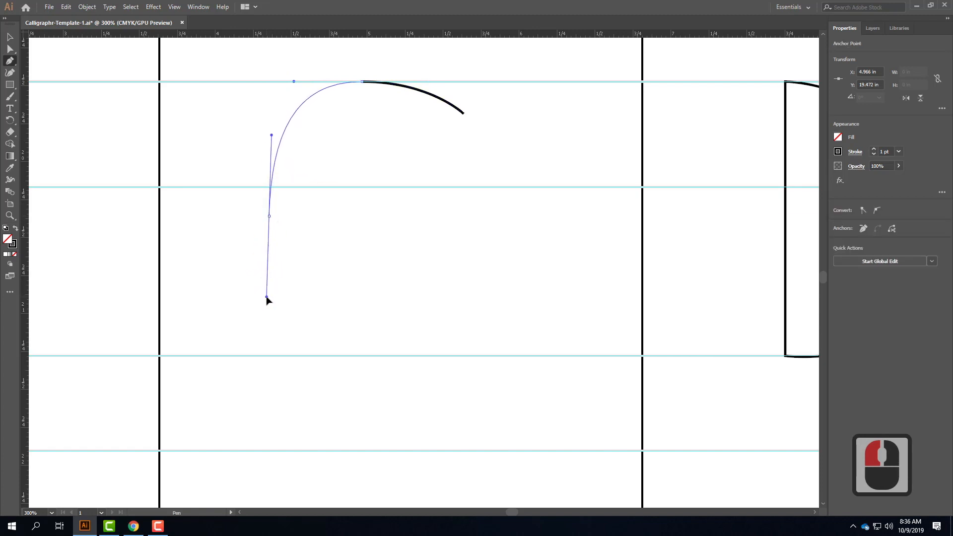
{"action": "left_click_drag", "start_coordinate": [368, 357], "coordinate": [447, 356]}
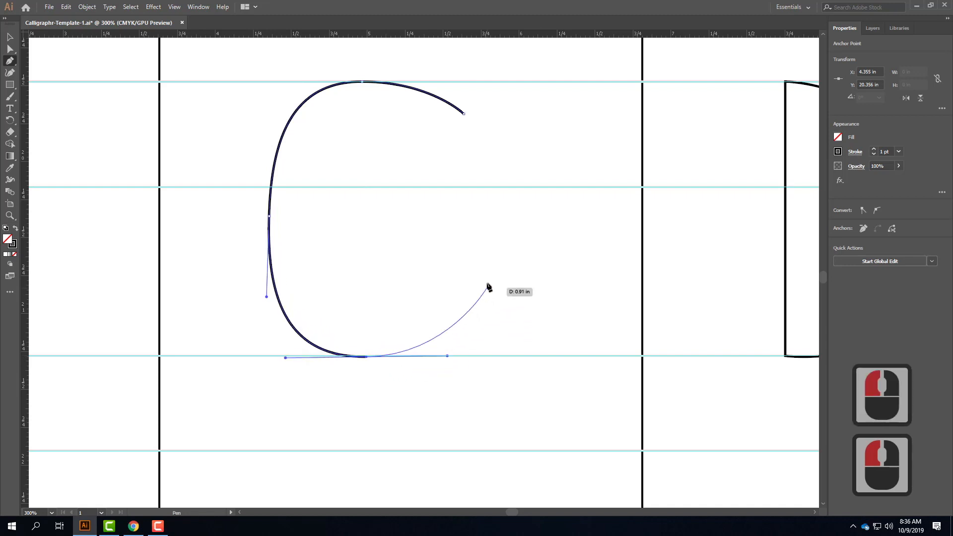
{"action": "left_click", "coordinate": [474, 307]}
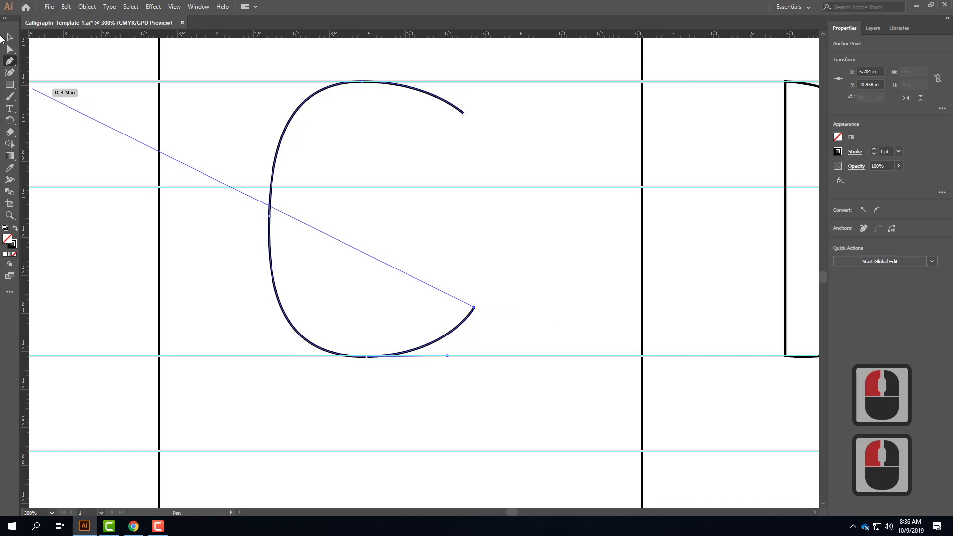
Step: Shift the C's cap-height anchor to about X 4.94 in and pull both open ends inward, the upper one to about X 5.46 in
{"action": "left_click", "coordinate": [8, 38]}
{"action": "left_click", "coordinate": [10, 49]}
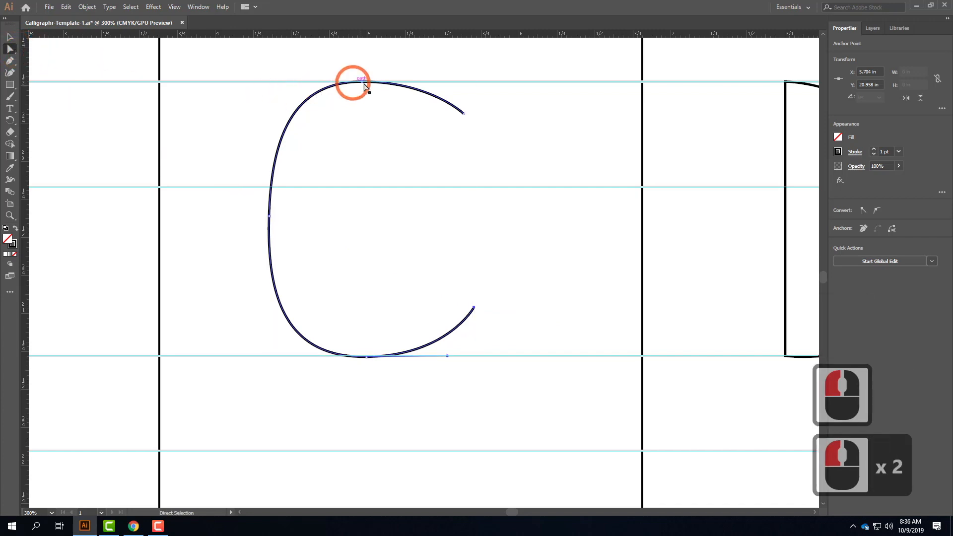
{"action": "left_click", "coordinate": [361, 86]}
{"action": "left_click", "coordinate": [358, 84]}
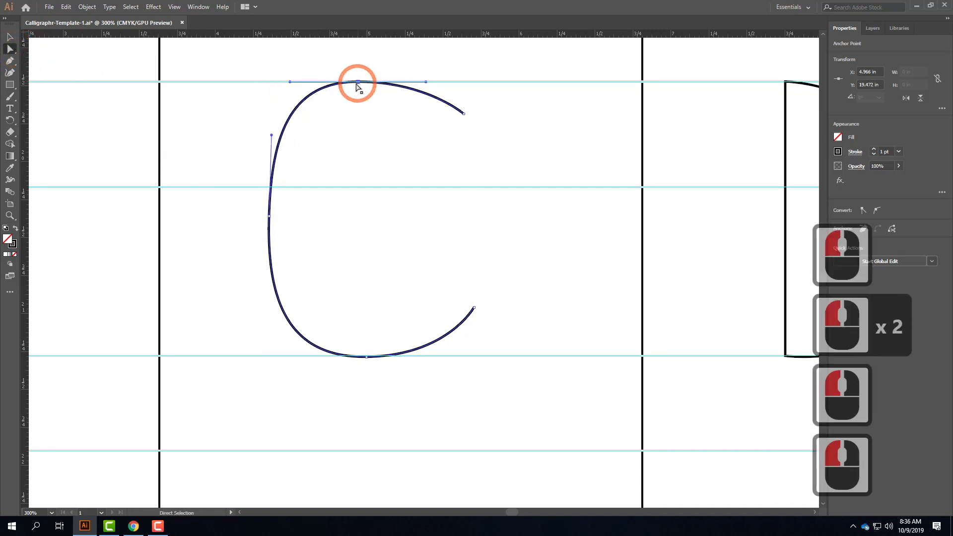
{"action": "left_click_drag", "start_coordinate": [272, 136], "coordinate": [269, 149]}
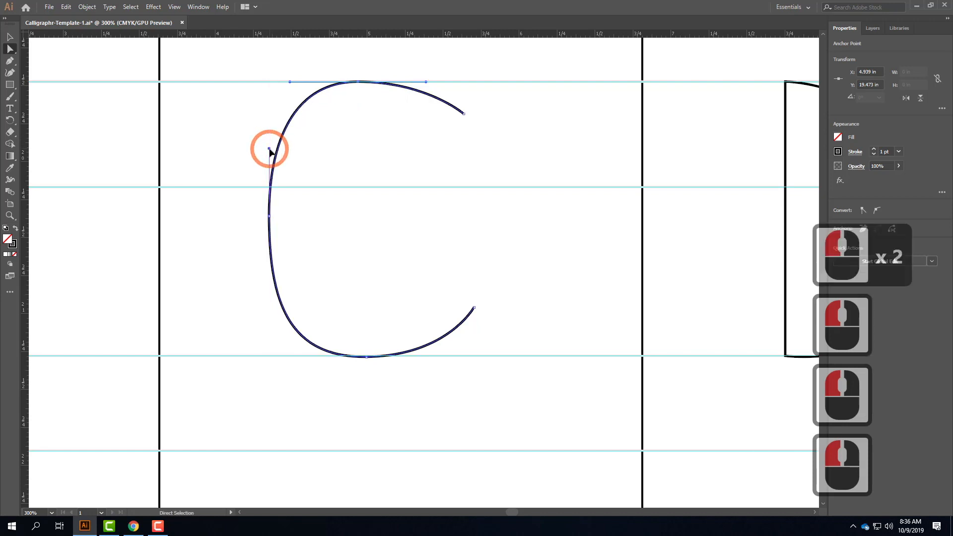
{"action": "left_click_drag", "start_coordinate": [462, 113], "coordinate": [437, 118]}
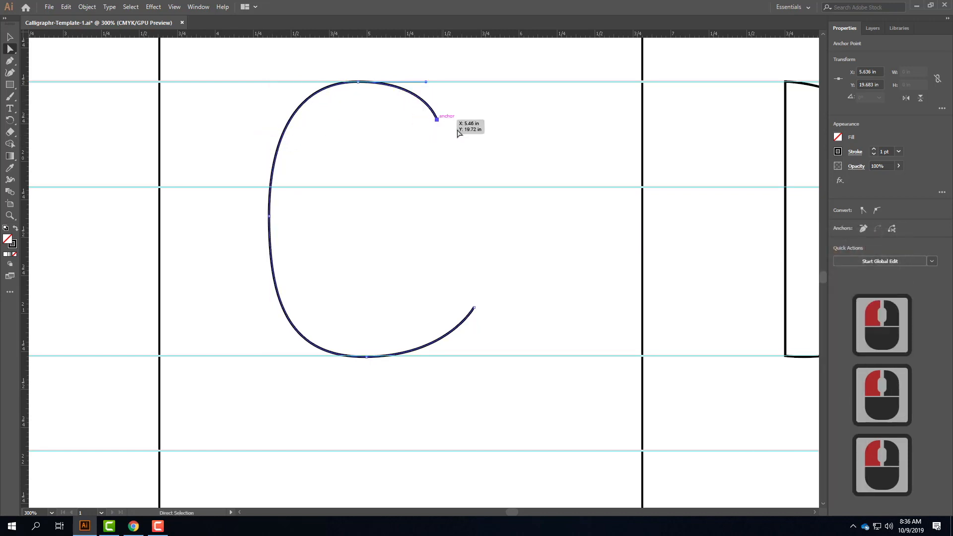
{"action": "left_click_drag", "start_coordinate": [473, 309], "coordinate": [463, 300]}
{"action": "left_click", "coordinate": [521, 272]}
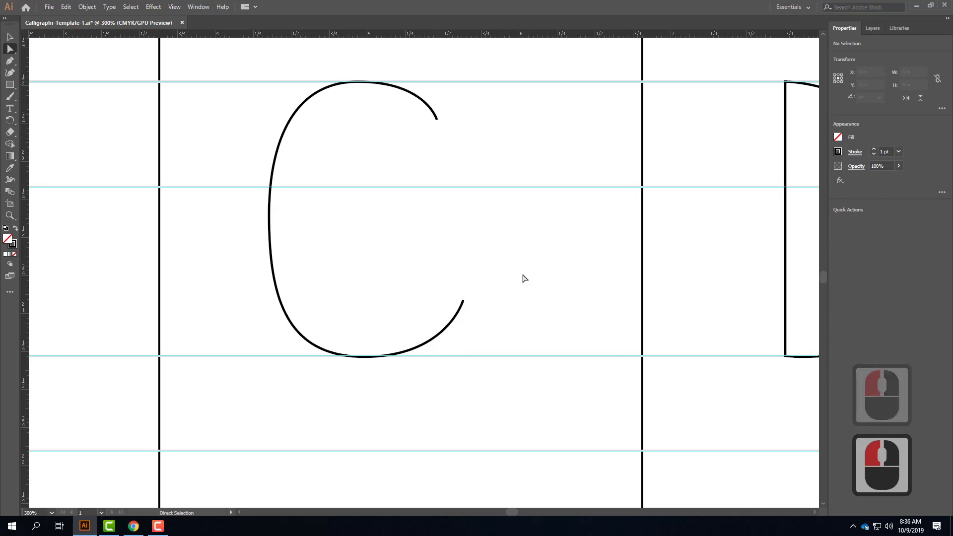
Step: Delete the whole pen-drawn C from its cell
{"action": "left_click", "coordinate": [10, 36]}
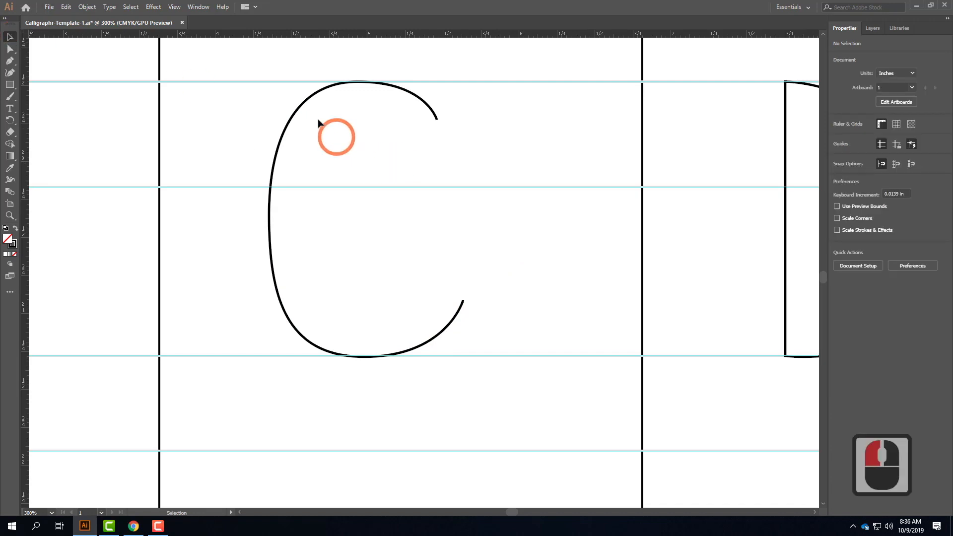
{"action": "left_click", "coordinate": [303, 104]}
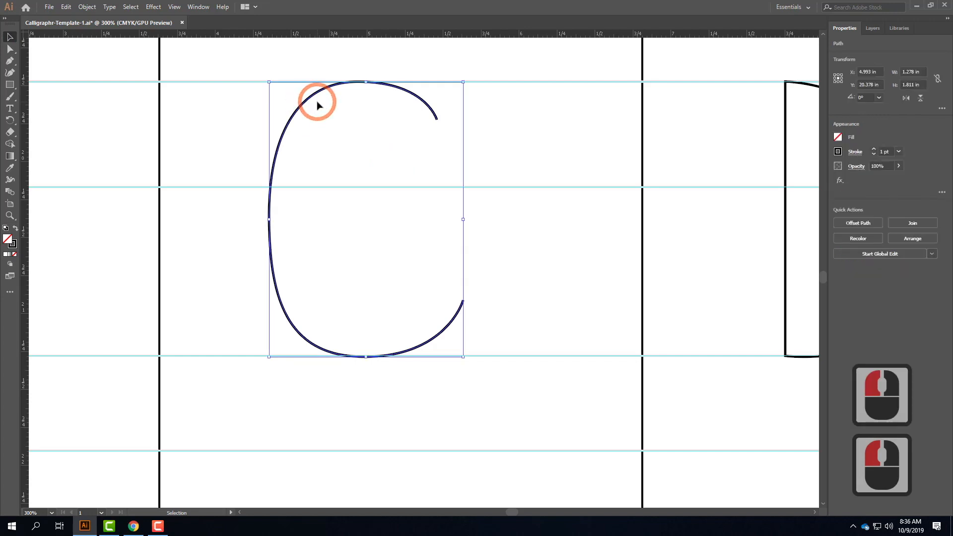
{"action": "key", "text": "Delete"}
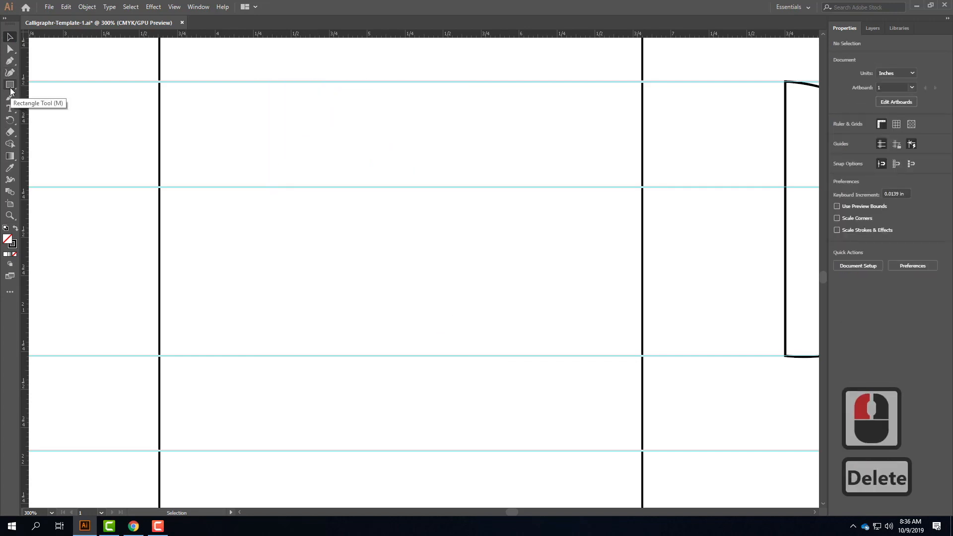
Step: Draw an ellipse about 1.47 by 1.81 in from cap height to base line, and add anchors near X 5.86, Y 20.91 in and X 5.68, Y 19.63 in
{"action": "left_click_drag", "start_coordinate": [10, 89], "coordinate": [47, 97]}
{"action": "left_click_drag", "start_coordinate": [296, 82], "coordinate": [519, 355]}
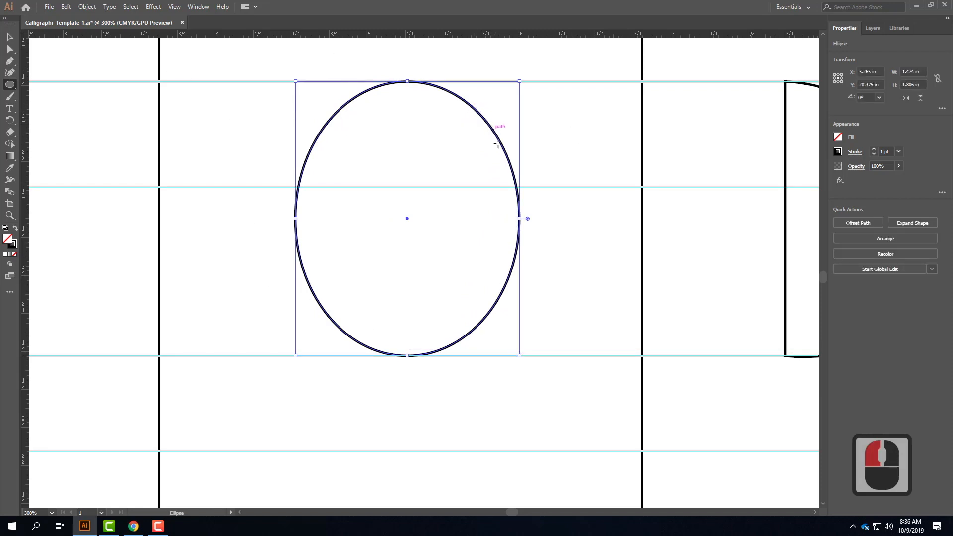
{"action": "left_click", "coordinate": [10, 62]}
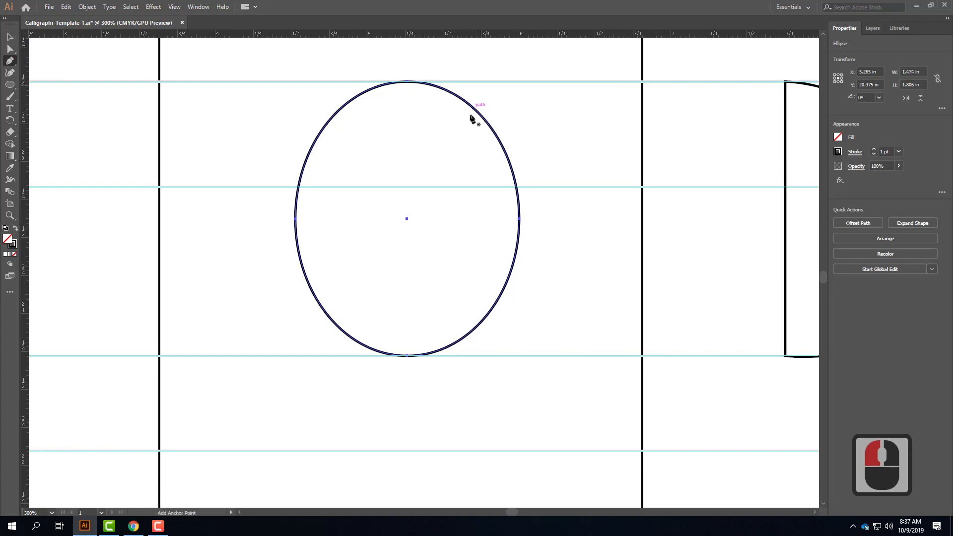
{"action": "left_click", "coordinate": [498, 302]}
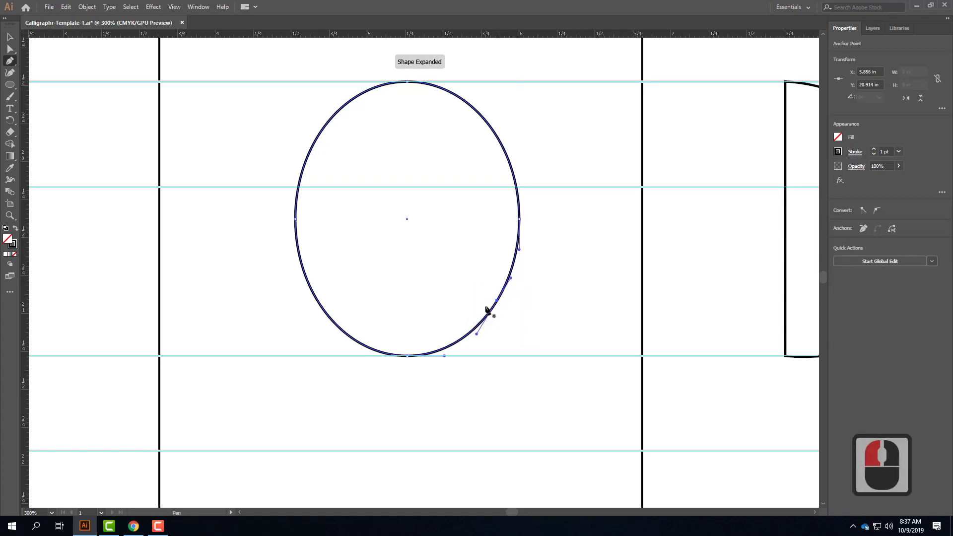
{"action": "left_click", "coordinate": [471, 106]}
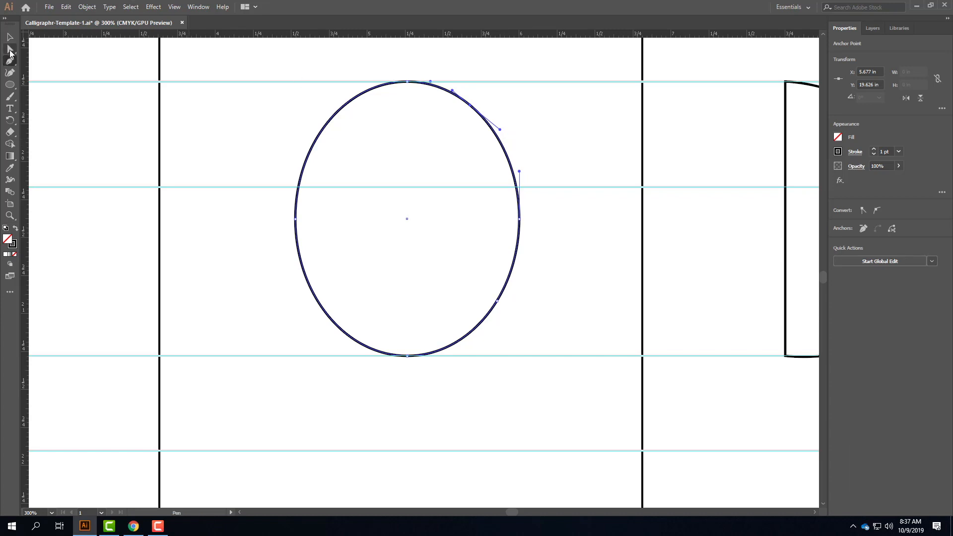
Step: Delete the ellipse's original outer anchor between the two added anchors to open the shape into a C
{"action": "left_click", "coordinate": [11, 50]}
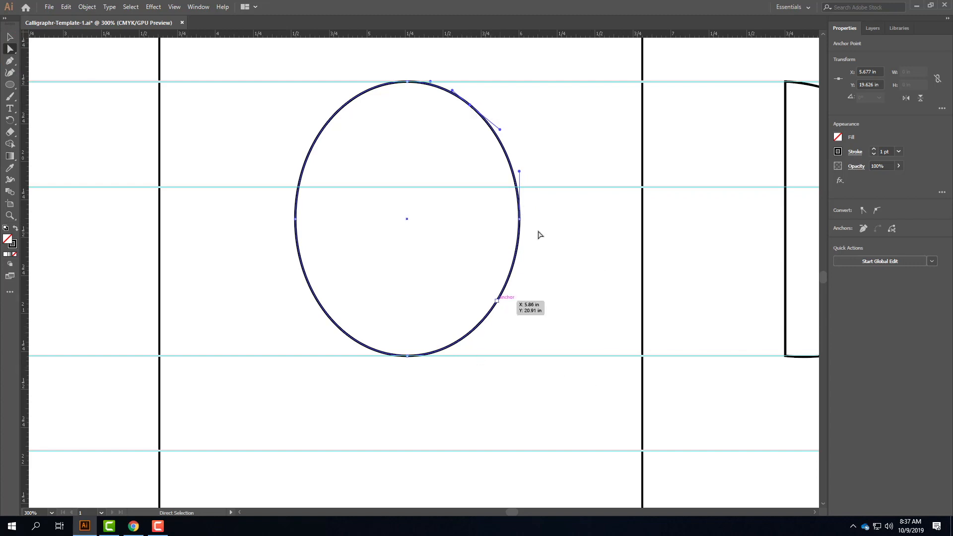
{"action": "left_click", "coordinate": [520, 219]}
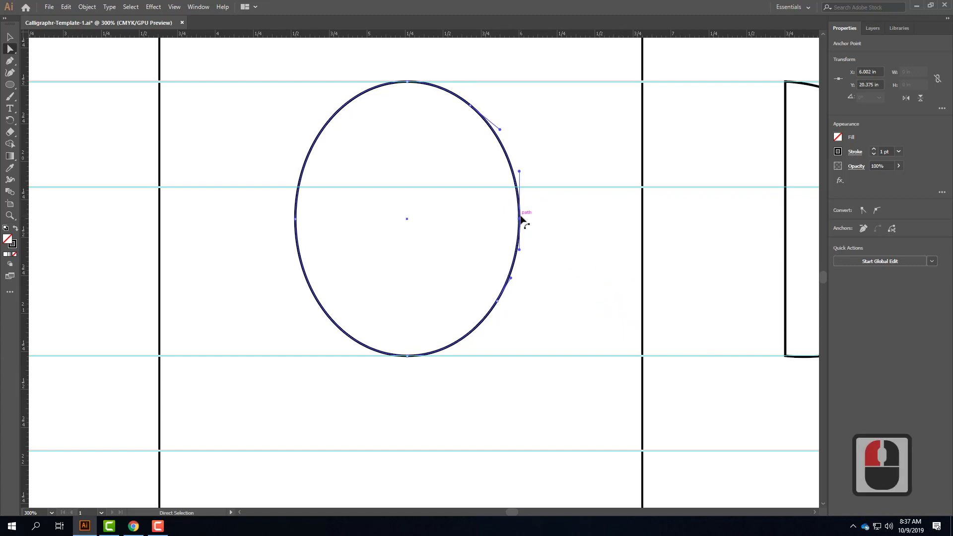
{"action": "key", "text": "Delete"}
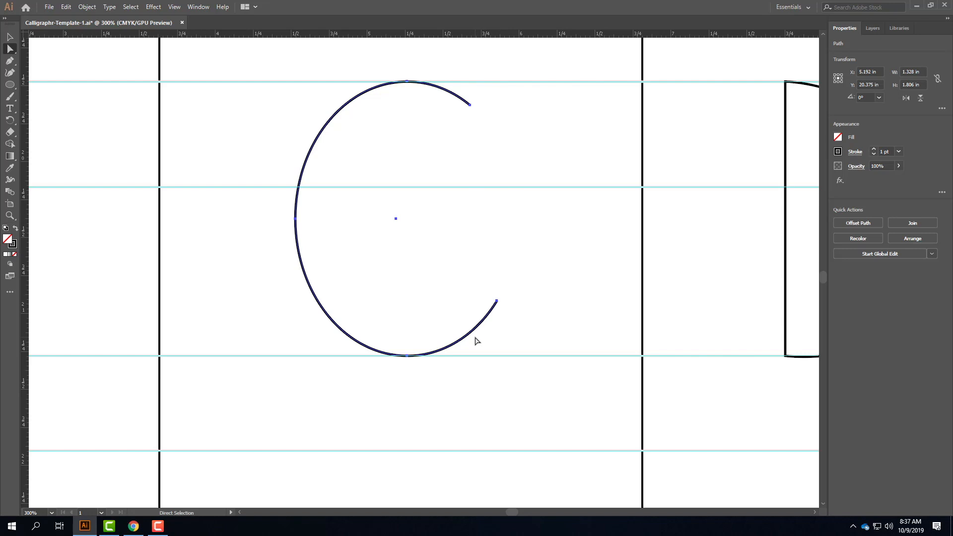
Step: Cut a gap in the C's upper curve between added anchors near X 4.85, Y 19.63 in and X 4.66, Y 19.86 in by deleting an anchor between them
{"action": "scroll", "coordinate": [296, 107], "scroll_direction": "down", "scroll_amount": 1}
{"action": "scroll", "coordinate": [375, 122], "scroll_direction": "up", "scroll_amount": 2}
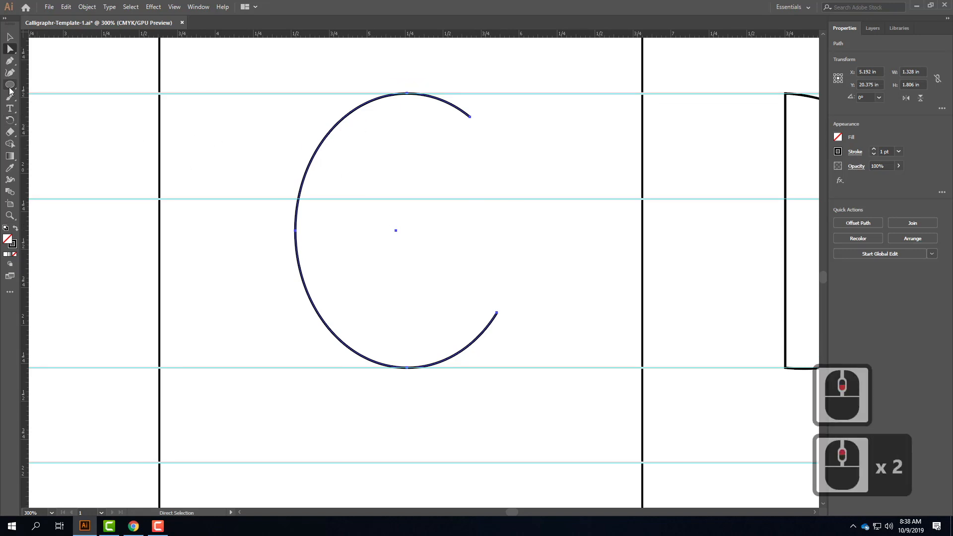
{"action": "left_click", "coordinate": [12, 64]}
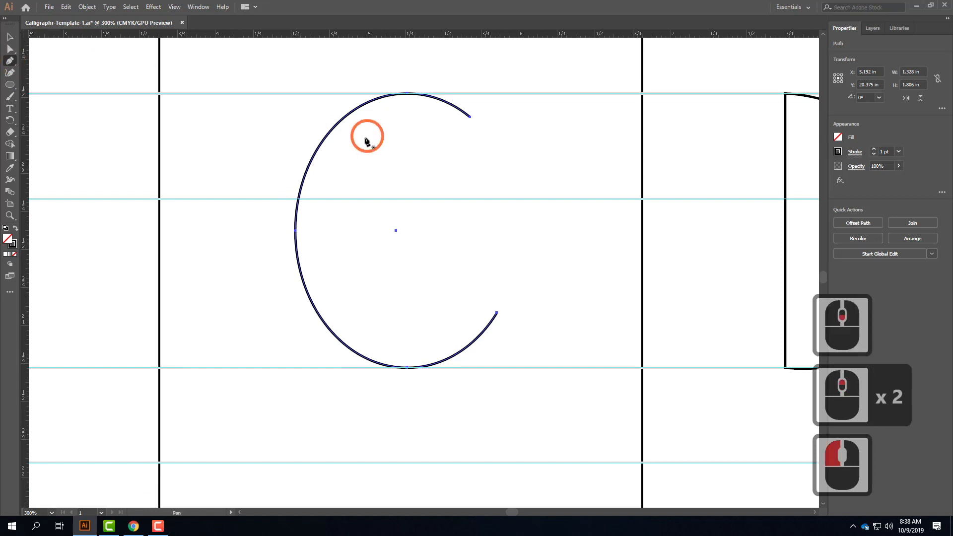
{"action": "left_click", "coordinate": [344, 118]}
{"action": "left_click", "coordinate": [332, 128]}
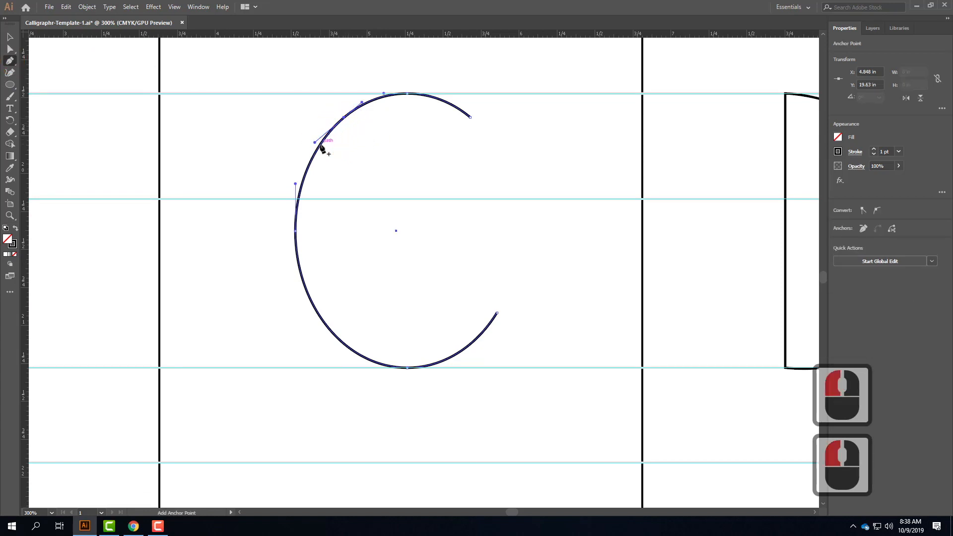
{"action": "left_click", "coordinate": [323, 139]}
{"action": "left_click", "coordinate": [316, 151]}
{"action": "left_click", "coordinate": [336, 207]}
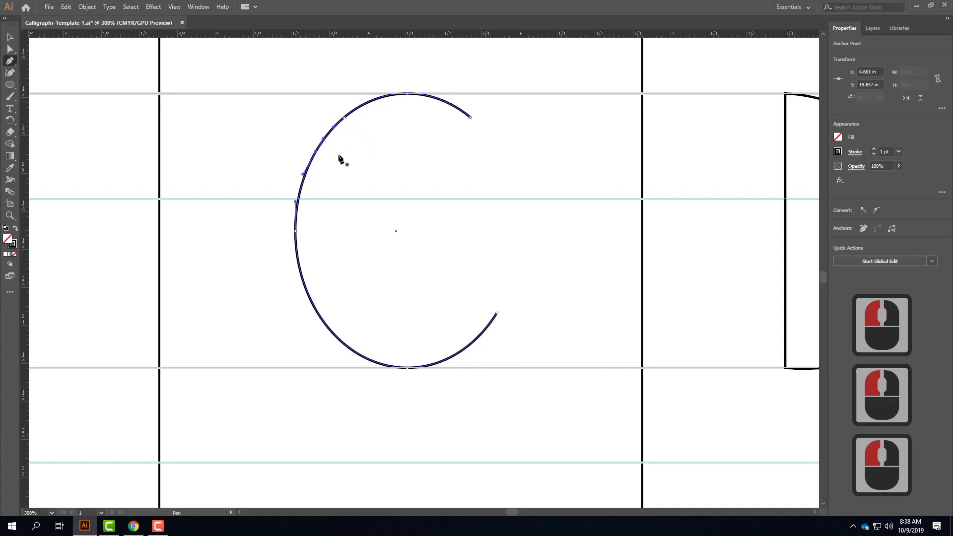
{"action": "left_click", "coordinate": [330, 132]}
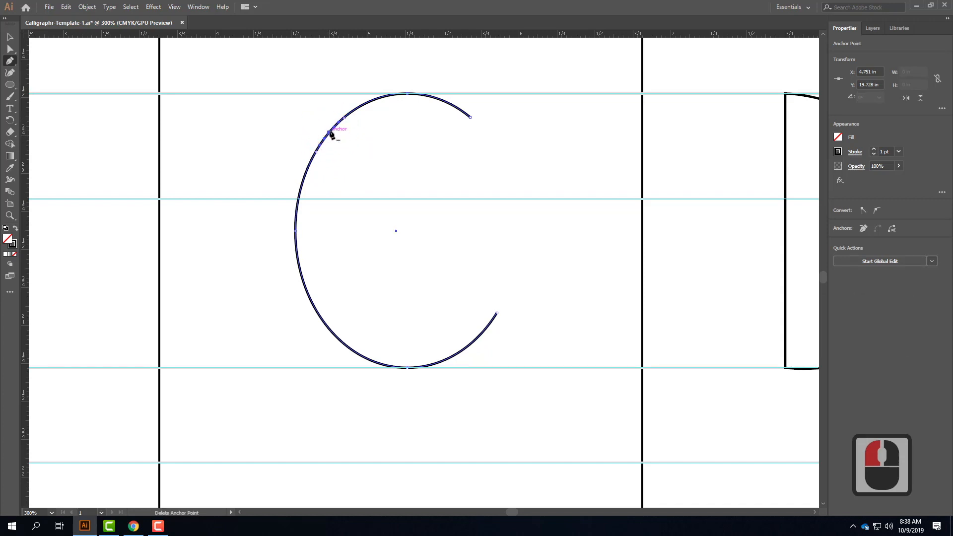
{"action": "key", "text": "Delete"}
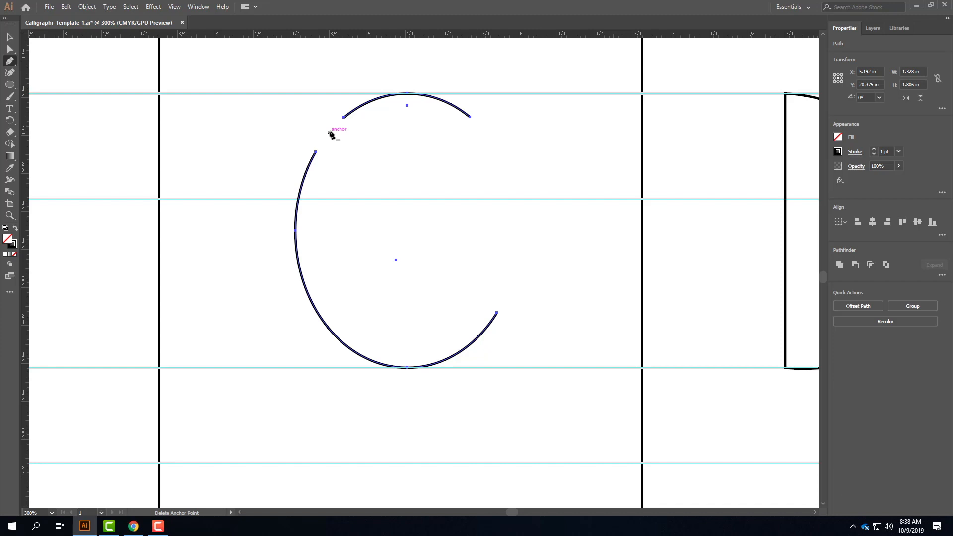
Step: Undo the gap cut in the C's upper curve and the last anchor added there
{"action": "key", "text": "ctrl+z"}
{"action": "key", "text": "ctrl+z"}
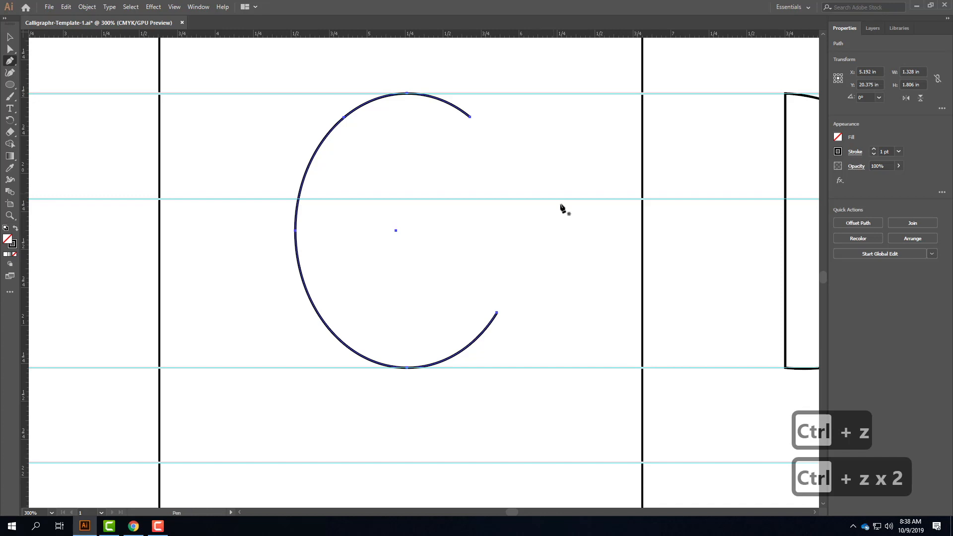
Step: Draw the E's vertical stem about 1.81 in from cap height to base line, with a bottom arm about 1.15 in long
{"action": "key", "text": "ctrl+minus"}
{"action": "key", "text": "ctrl+minus"}
{"action": "key", "text": "ctrl+minus"}
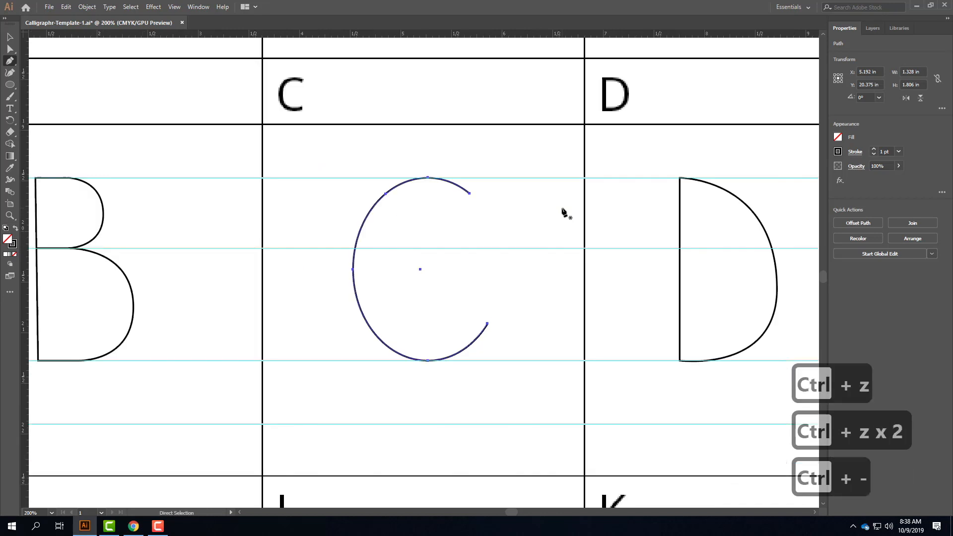
{"action": "key", "text": "space"}
{"action": "left_click_drag", "start_coordinate": [655, 202], "coordinate": [268, 225]}
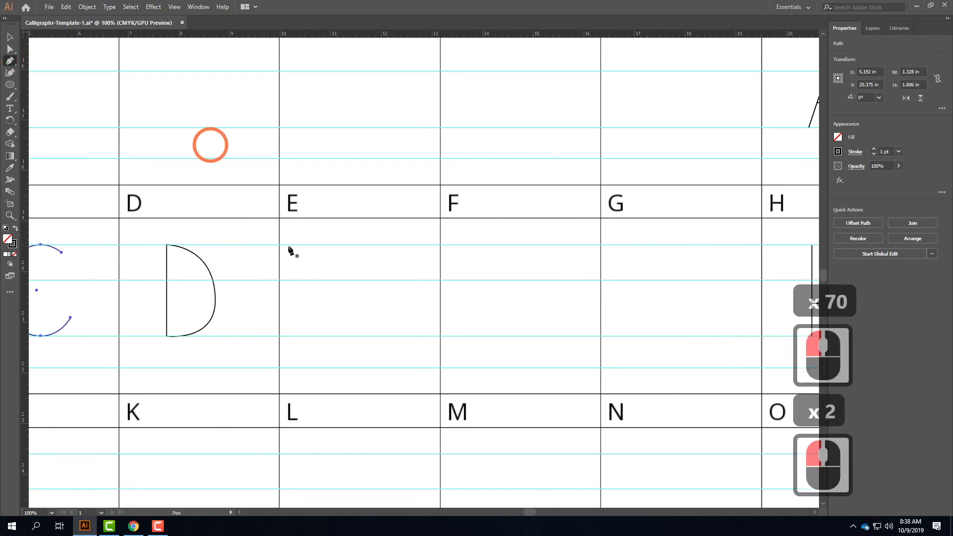
{"action": "left_click", "coordinate": [332, 244]}
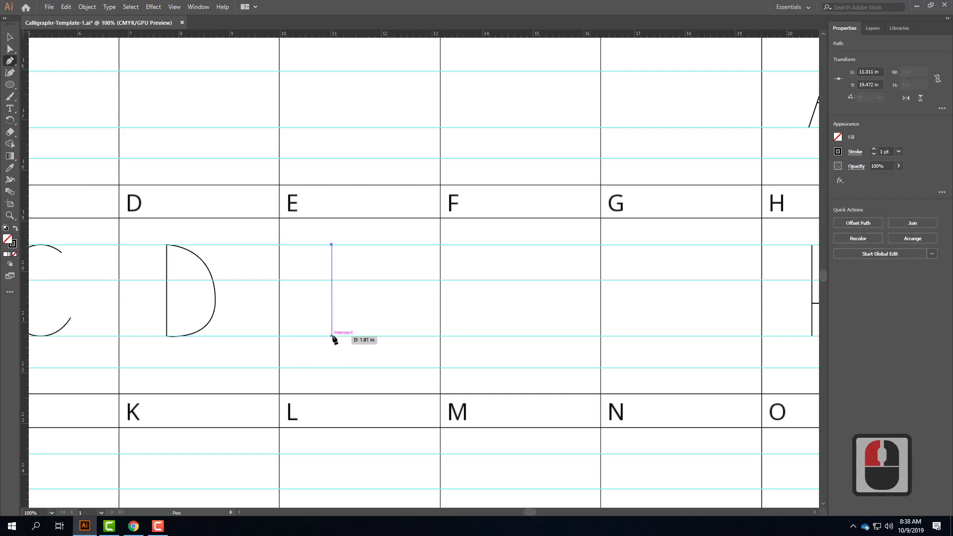
{"action": "left_click", "coordinate": [332, 336]}
{"action": "left_click", "coordinate": [389, 336]}
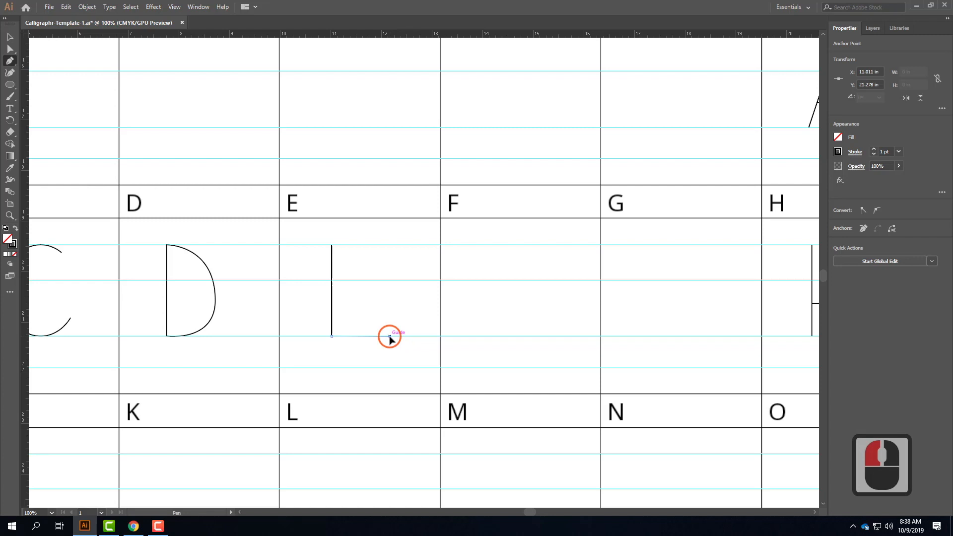
{"action": "left_click", "coordinate": [10, 36]}
Step: Continue the E's path from the stem's upper end with a top arm about 0.89 in long along the cap-height guide
{"action": "left_click", "coordinate": [10, 60]}
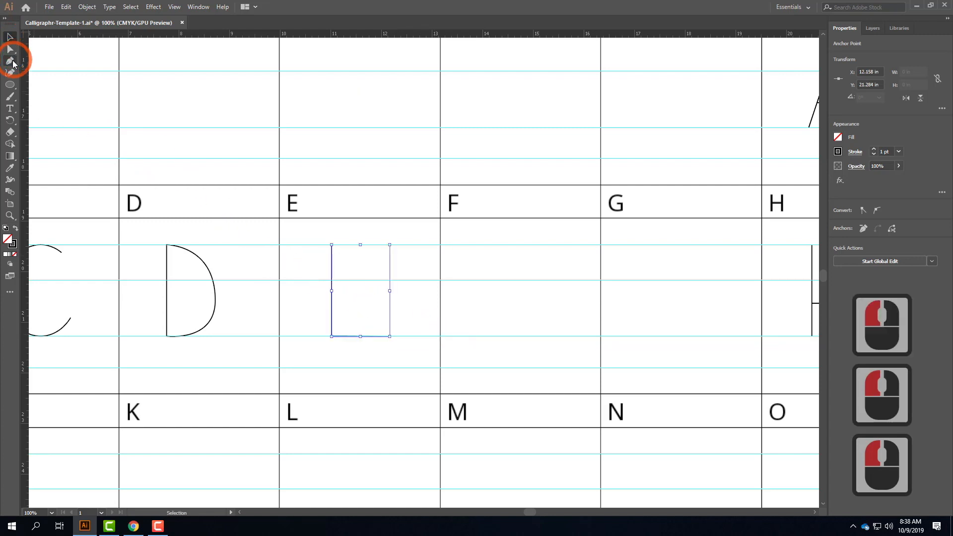
{"action": "left_click", "coordinate": [351, 225]}
{"action": "left_click", "coordinate": [332, 246]}
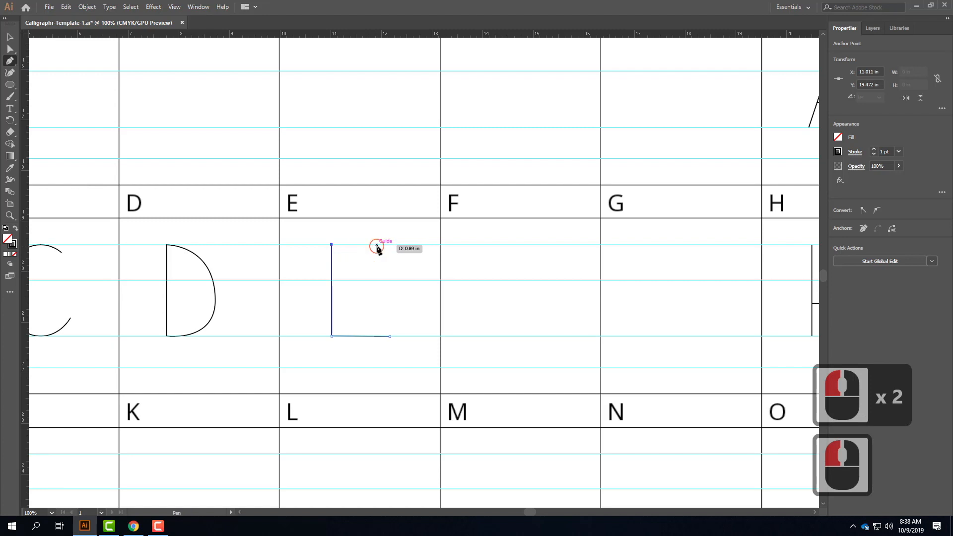
{"action": "left_click", "coordinate": [376, 245]}
{"action": "left_click", "coordinate": [10, 40]}
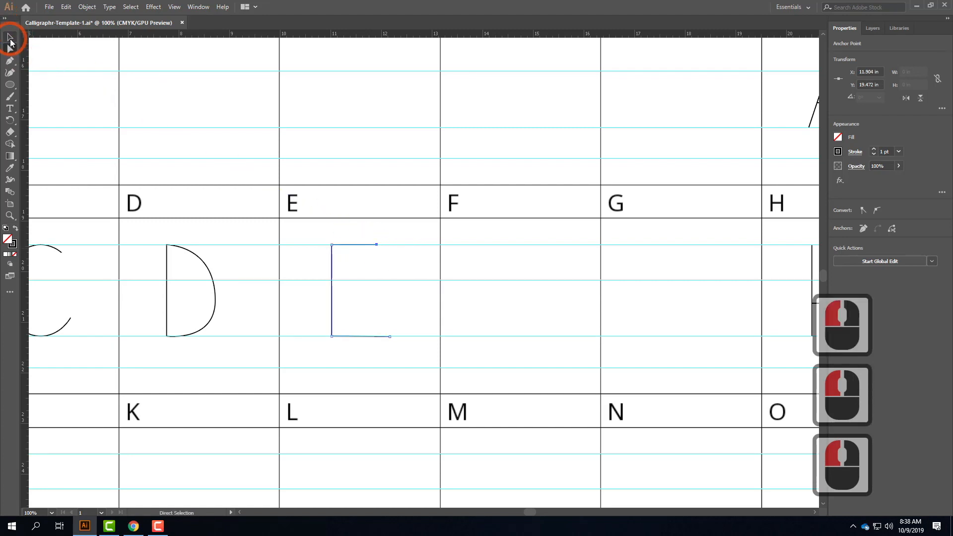
Step: Draw the E's middle arm as a separate horizontal line about 0.8 in long, from X 11.81, Y 19.96 in to the stem
{"action": "left_click", "coordinate": [10, 61]}
{"action": "left_click", "coordinate": [308, 262]}
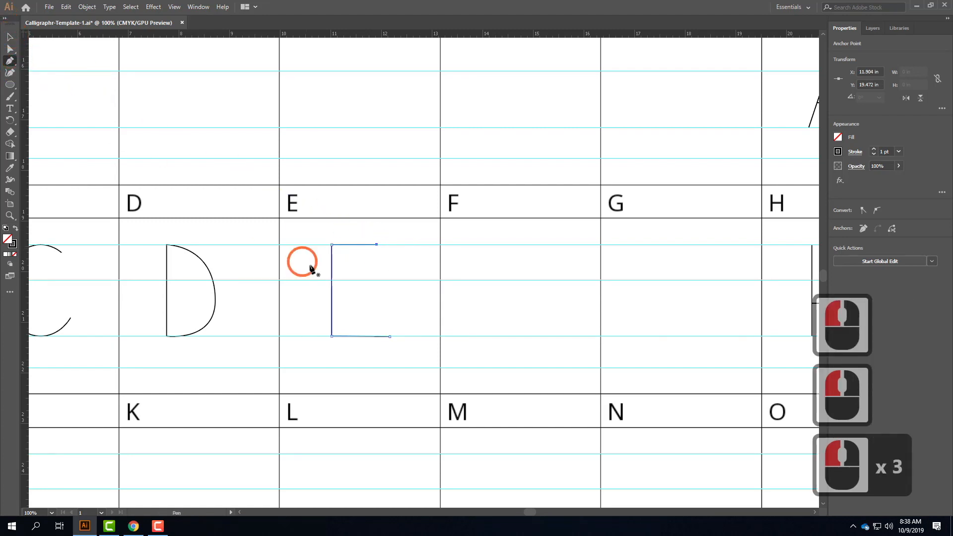
{"action": "left_click", "coordinate": [372, 270]}
{"action": "left_click", "coordinate": [337, 271]}
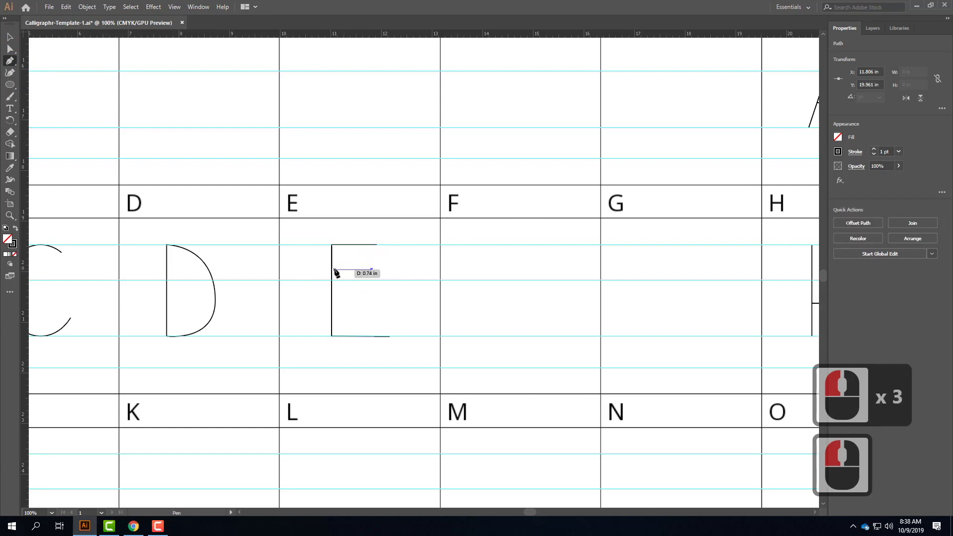
{"action": "left_click", "coordinate": [332, 269]}
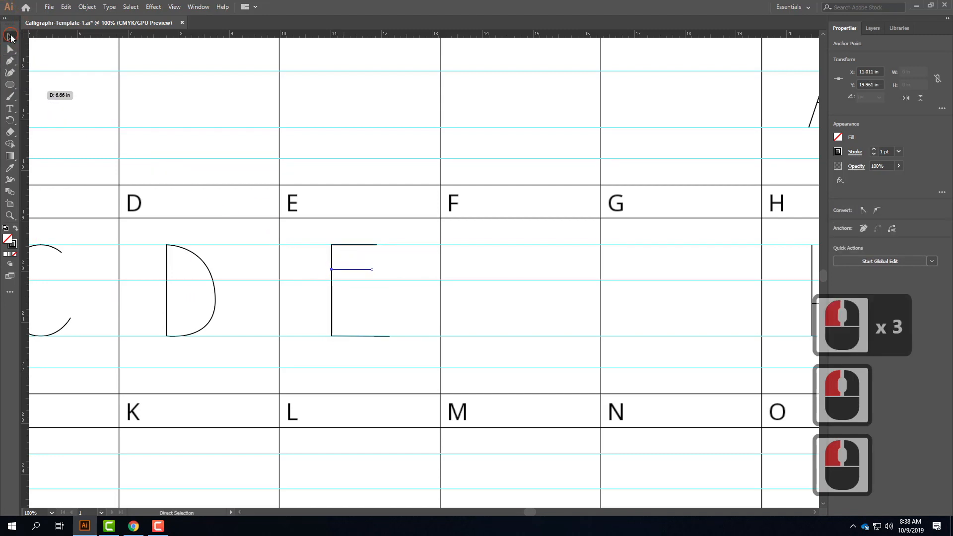
{"action": "left_click", "coordinate": [11, 38]}
{"action": "left_click", "coordinate": [427, 314]}
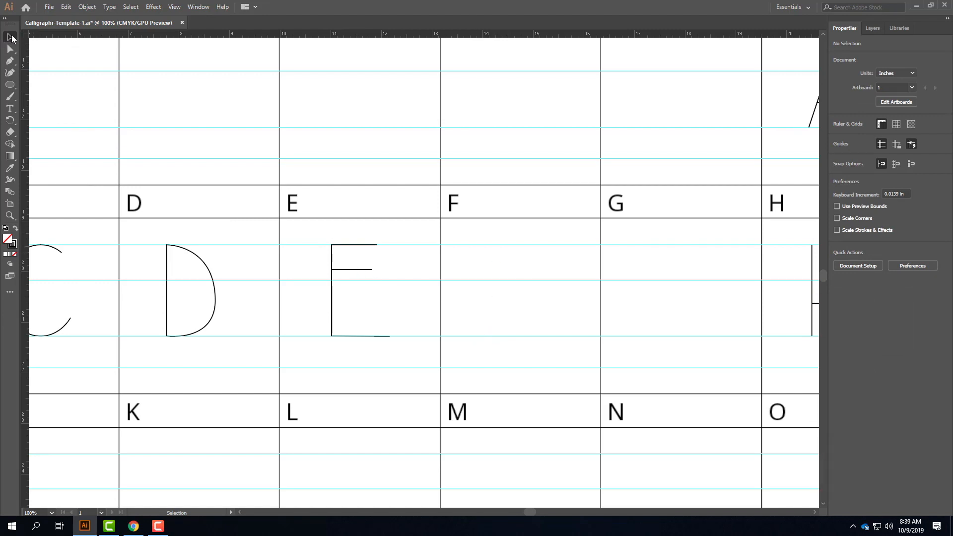
Step: Copy both paths of the E into the F cell, centred near X 14.82, Y 20.38 in
{"action": "left_click", "coordinate": [331, 256]}
{"action": "left_click", "coordinate": [357, 269]}
{"action": "left_click", "coordinate": [358, 269], "text": "shift"}
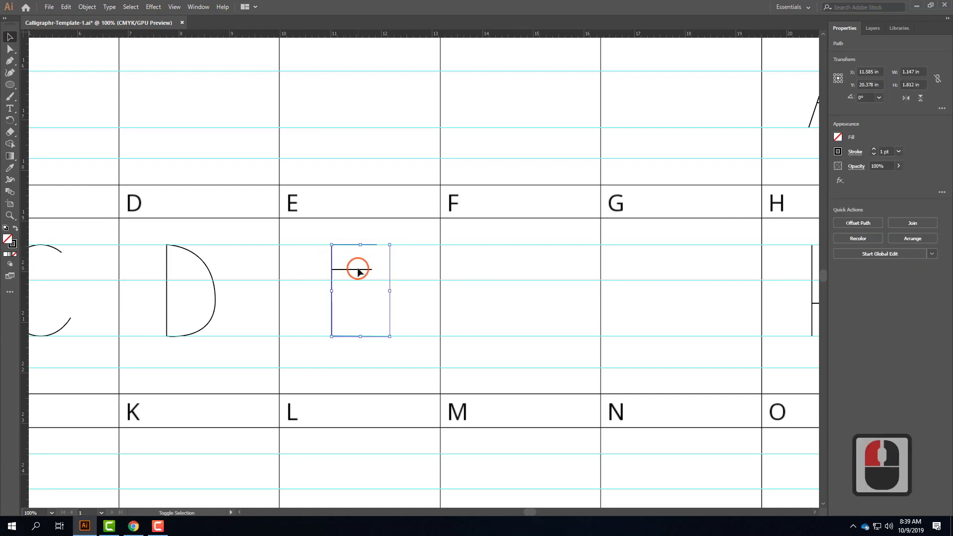
{"action": "left_click", "coordinate": [358, 269], "text": "shift"}
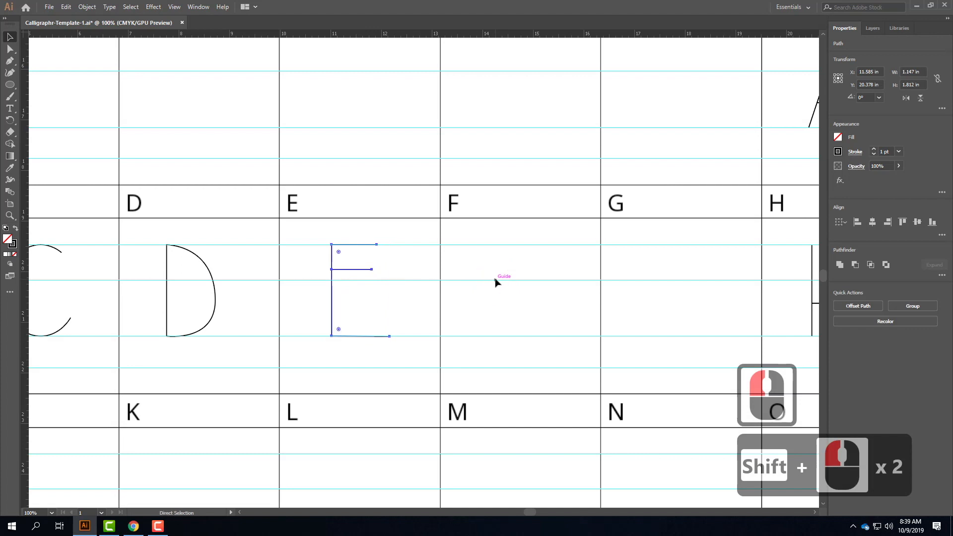
{"action": "key", "text": "ctrl+c"}
{"action": "key", "text": "ctrl+v"}
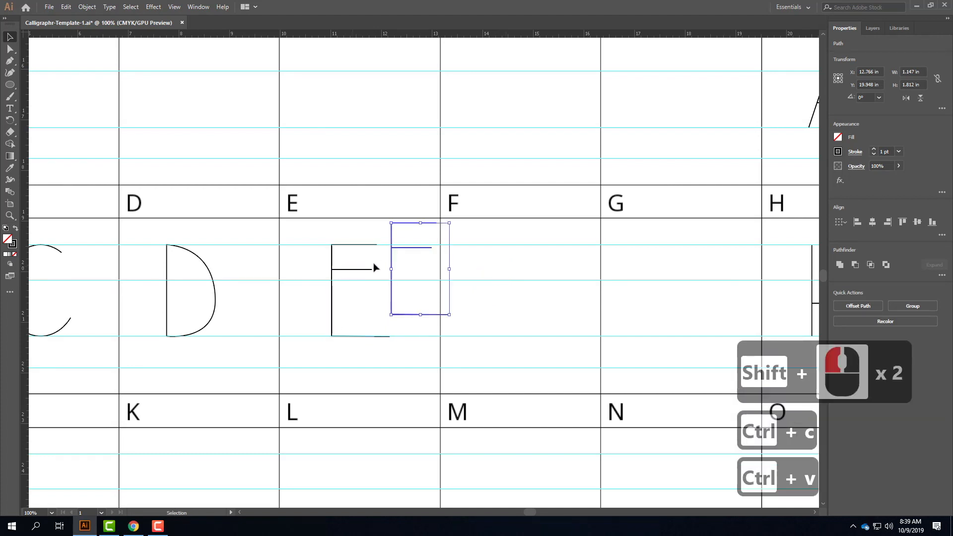
{"action": "left_click_drag", "start_coordinate": [403, 250], "coordinate": [508, 270]}
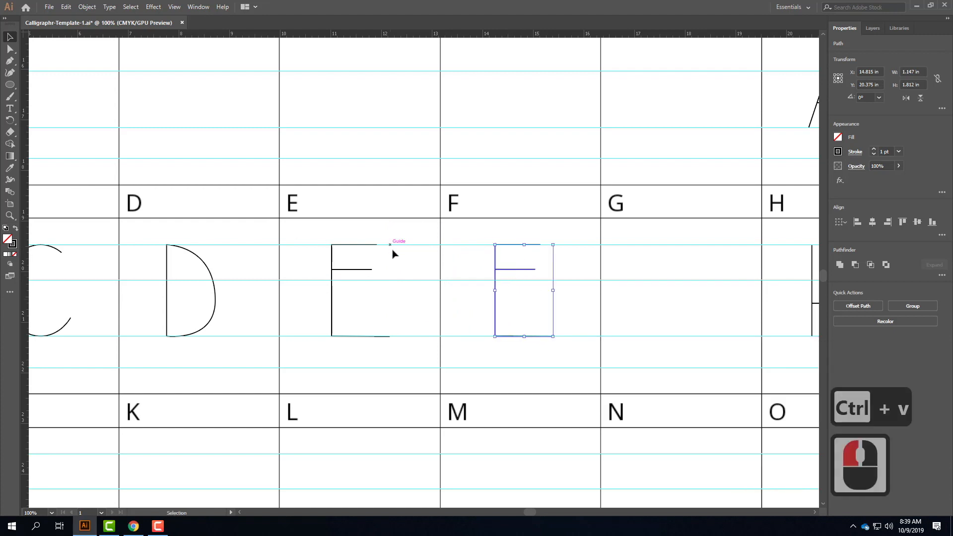
{"action": "left_click", "coordinate": [570, 368]}
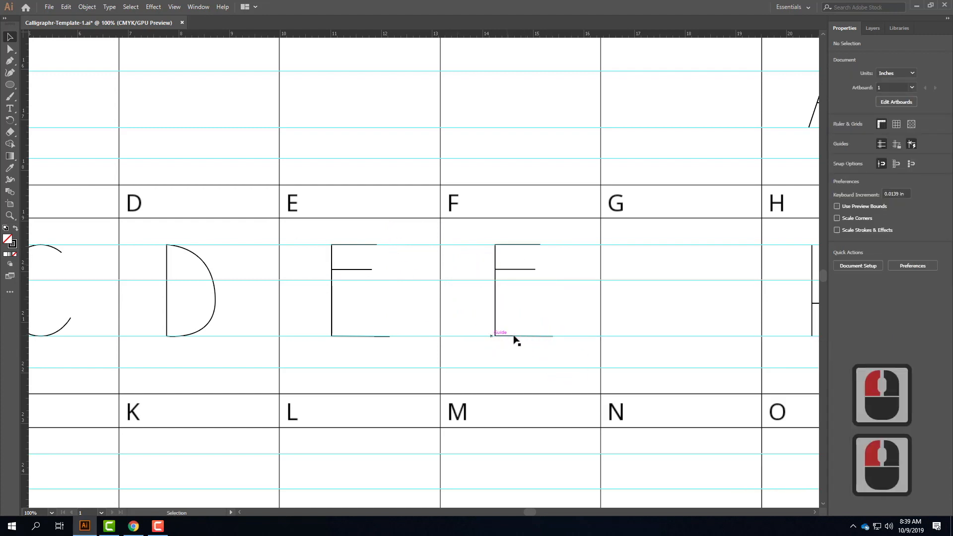
Step: Turn the copied E into an F by deleting the outer anchor of its bottom arm
{"action": "left_click", "coordinate": [10, 49]}
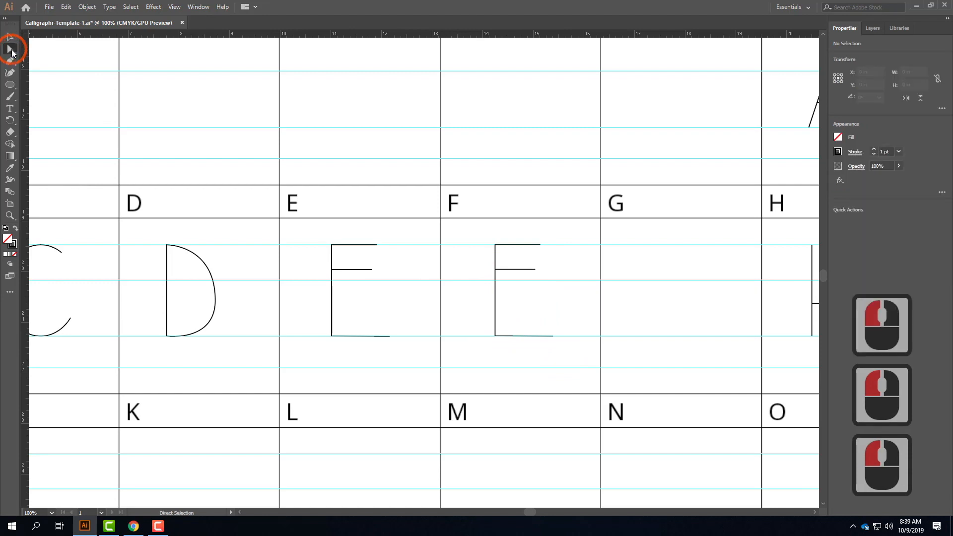
{"action": "left_click", "coordinate": [552, 336]}
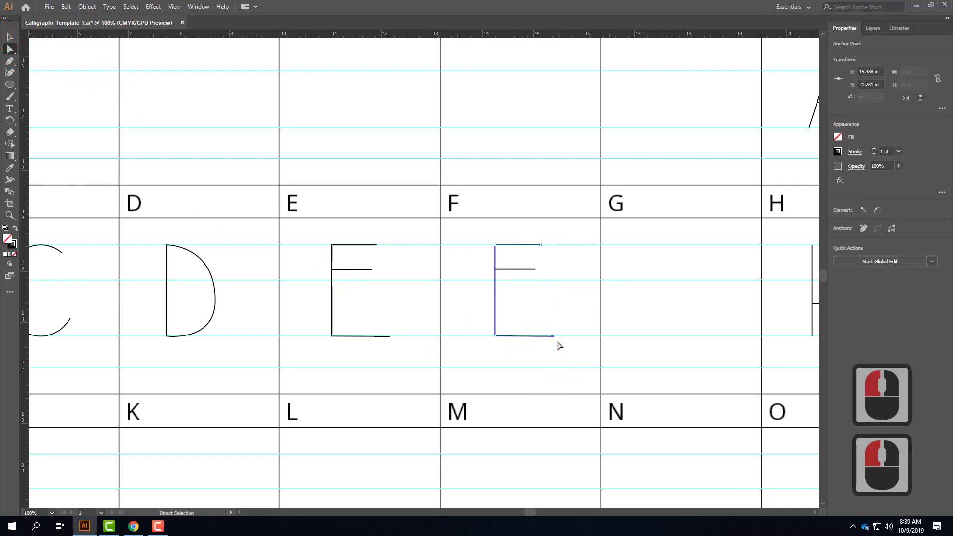
{"action": "left_click", "coordinate": [553, 337]}
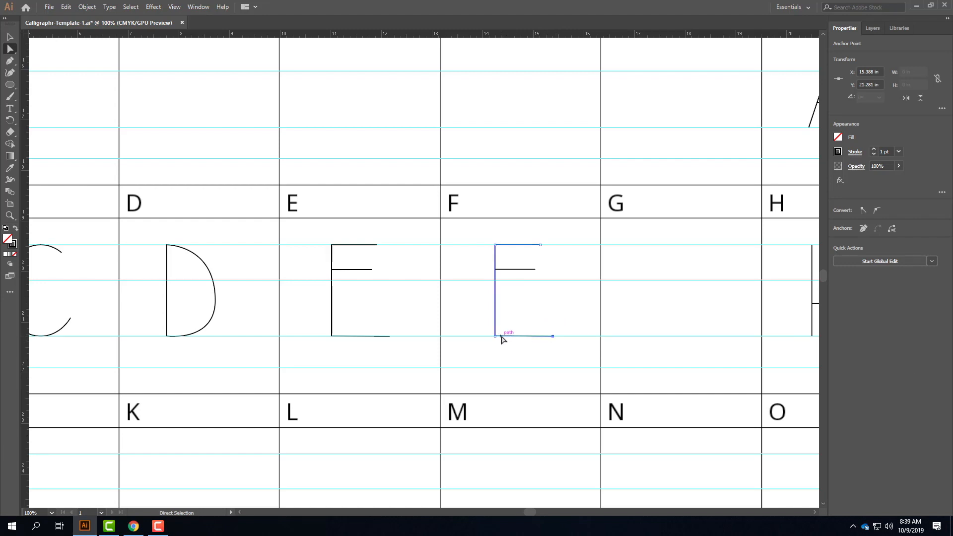
{"action": "key", "text": "Delete"}
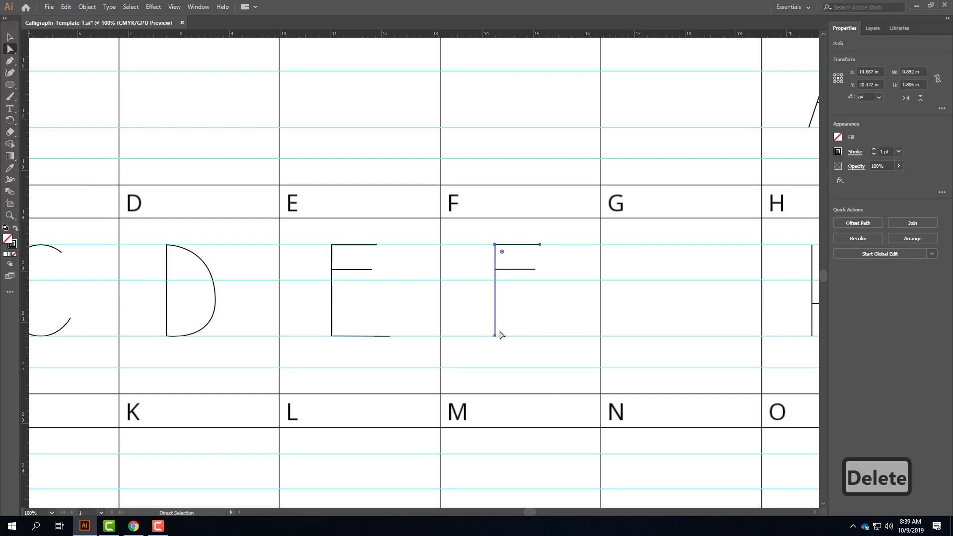
{"action": "left_click", "coordinate": [571, 302]}
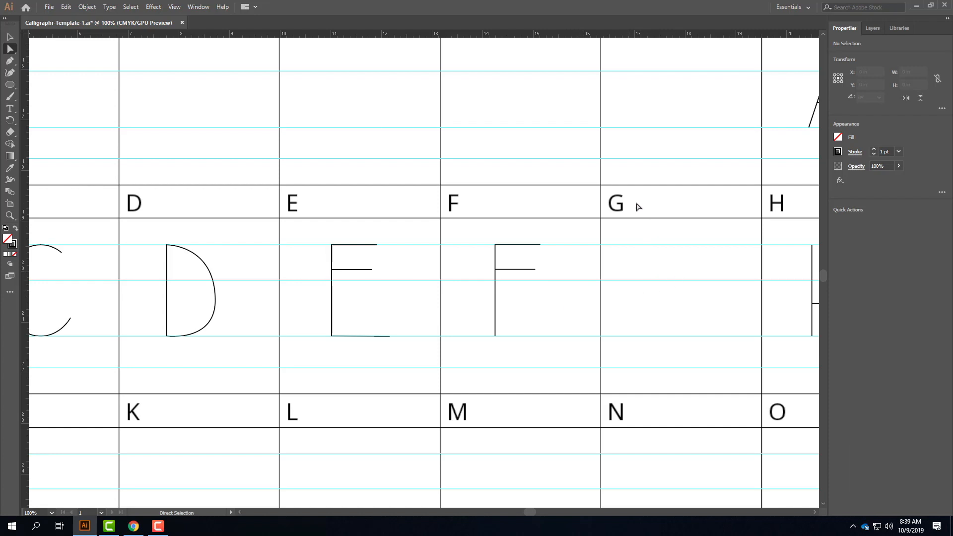
Step: Copy the C into the G cell between cap height and base line, centred near X 17.82, Y 20.38 in
{"action": "left_click", "coordinate": [60, 332]}
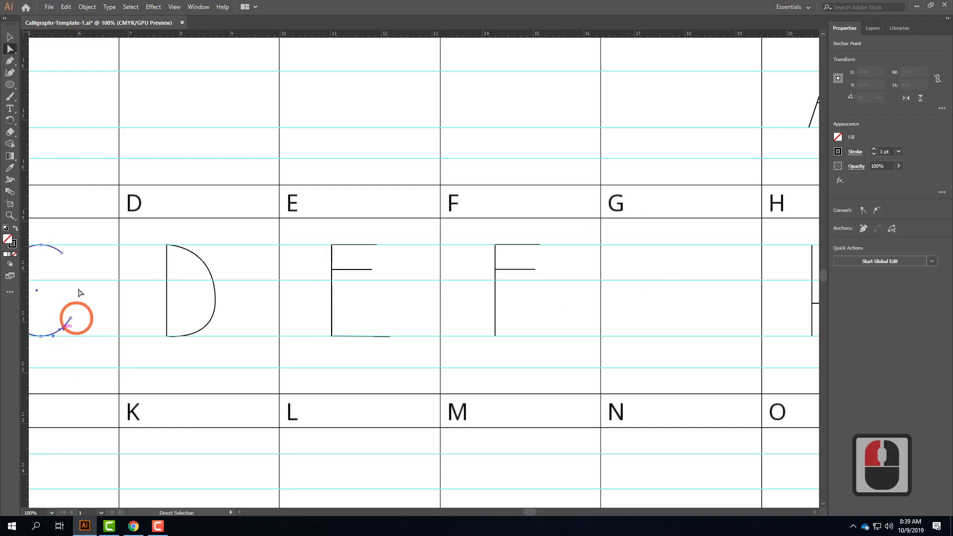
{"action": "left_click", "coordinate": [10, 37]}
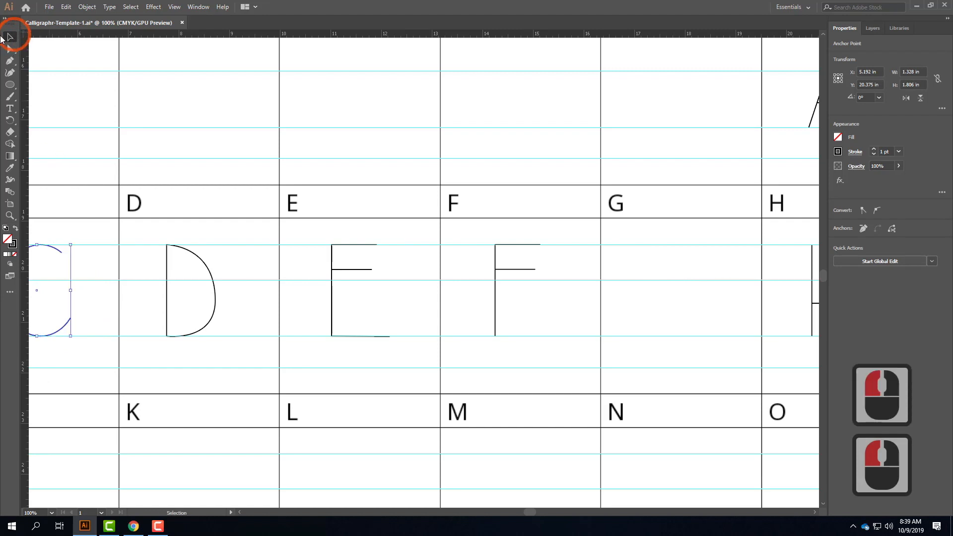
{"action": "left_click", "coordinate": [96, 304]}
{"action": "left_click", "coordinate": [61, 255]}
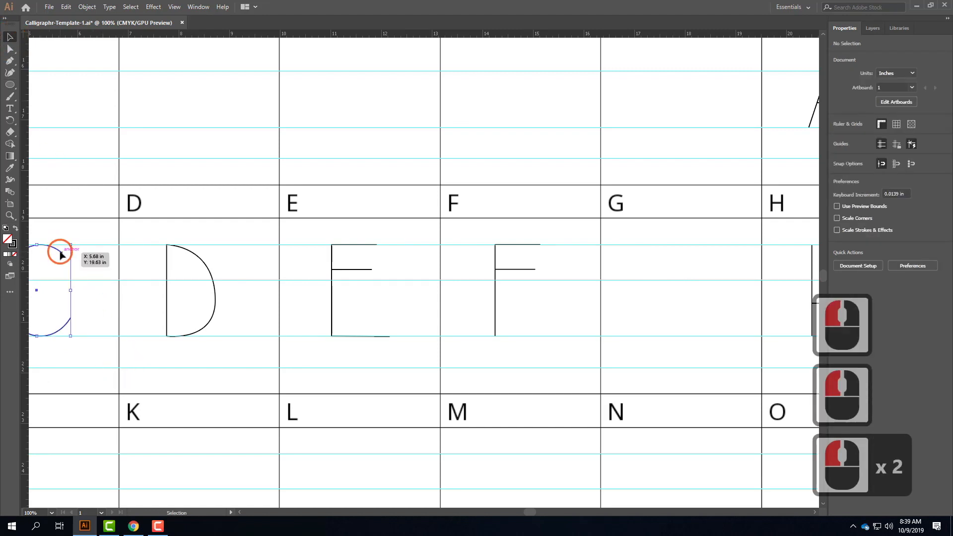
{"action": "key", "text": "ctrl+c"}
{"action": "key", "text": "ctrl+v"}
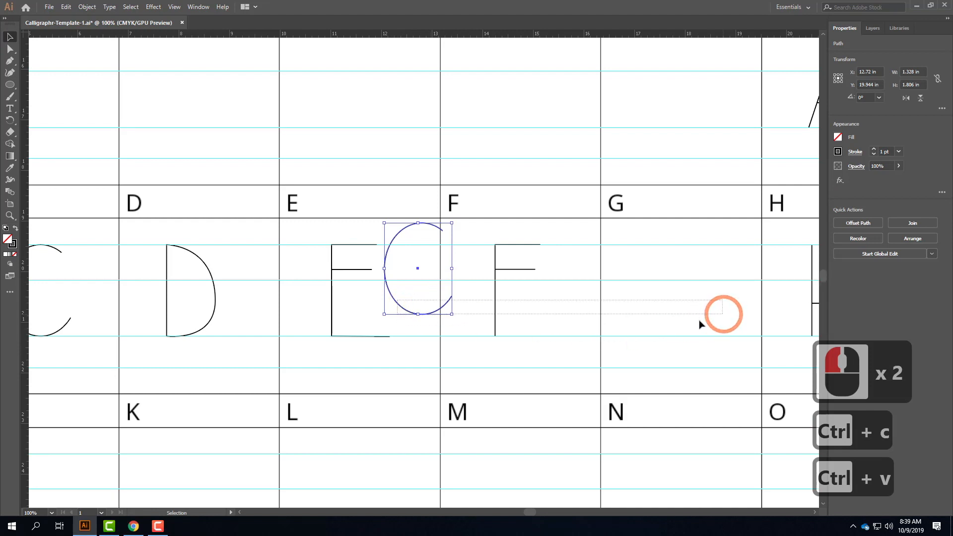
{"action": "left_click", "coordinate": [382, 296]}
{"action": "left_click_drag", "start_coordinate": [393, 302], "coordinate": [651, 325]}
Step: Extend the copied C's lower end into a G with a vertical line about 0.39 in upward and a bar about 0.7 in inward
{"action": "left_click", "coordinate": [9, 61]}
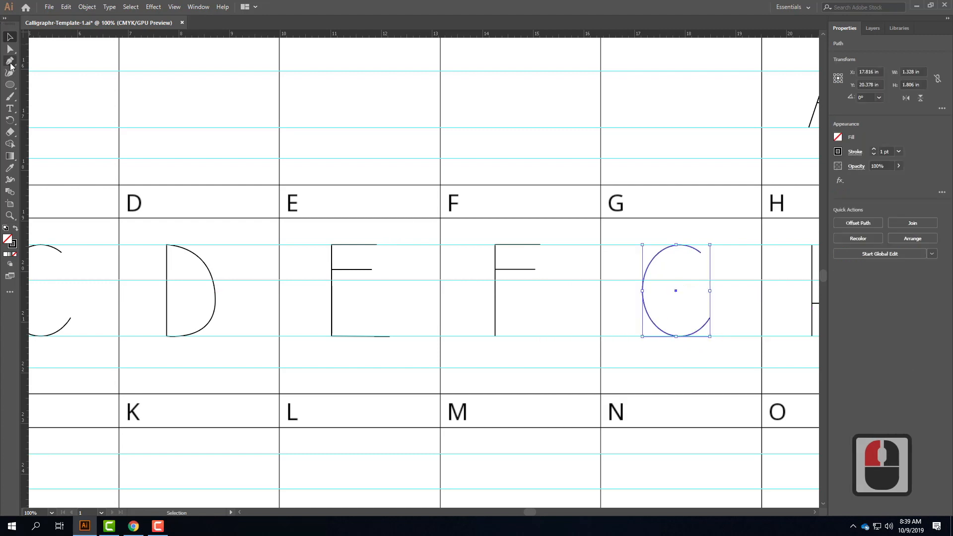
{"action": "left_click", "coordinate": [710, 318]}
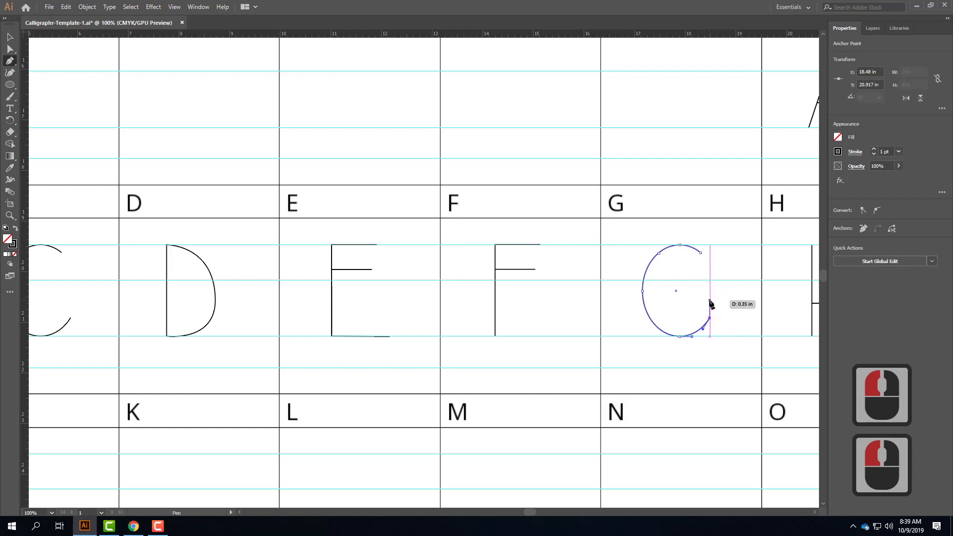
{"action": "left_click", "coordinate": [710, 299]}
{"action": "left_click_drag", "start_coordinate": [703, 303], "coordinate": [675, 301]}
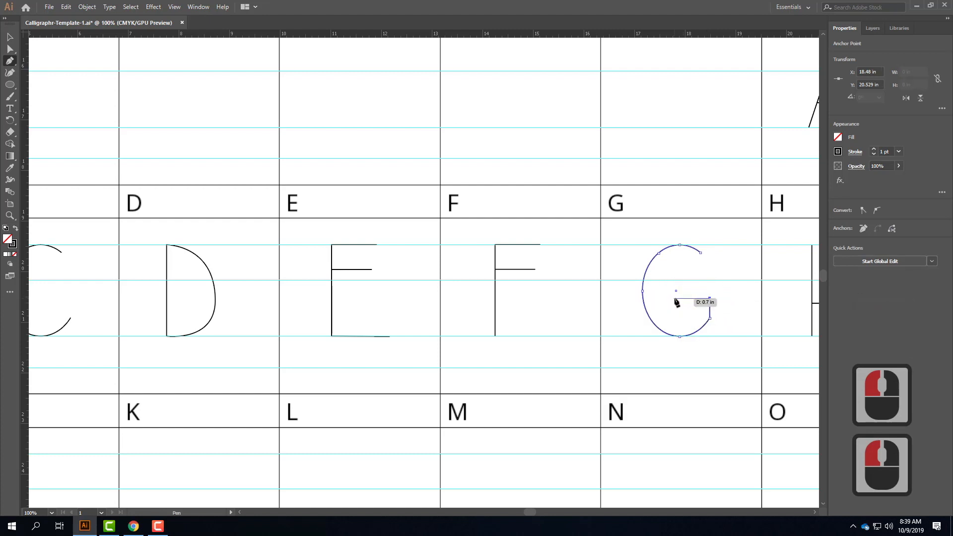
{"action": "left_click", "coordinate": [676, 298]}
{"action": "left_click", "coordinate": [9, 37]}
{"action": "left_click", "coordinate": [672, 357]}
{"action": "left_click", "coordinate": [599, 474]}
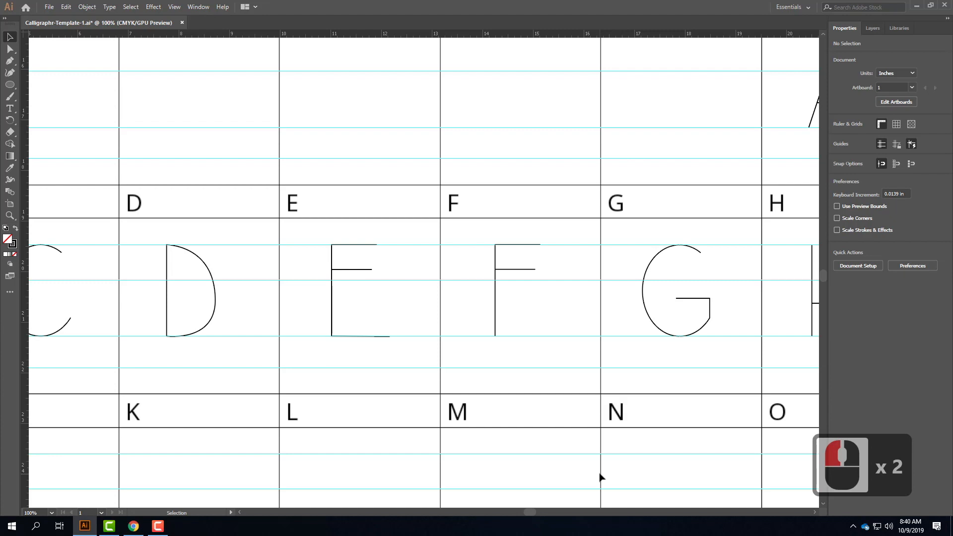
Step: Draw the upper half of an S in the S cell with the Pen tool, curving from the cap-height guide to about X 11.79, Y 28.61 in
{"action": "left_click_drag", "start_coordinate": [746, 293], "coordinate": [711, 118]}
{"action": "left_click_drag", "start_coordinate": [257, 220], "coordinate": [415, 177]}
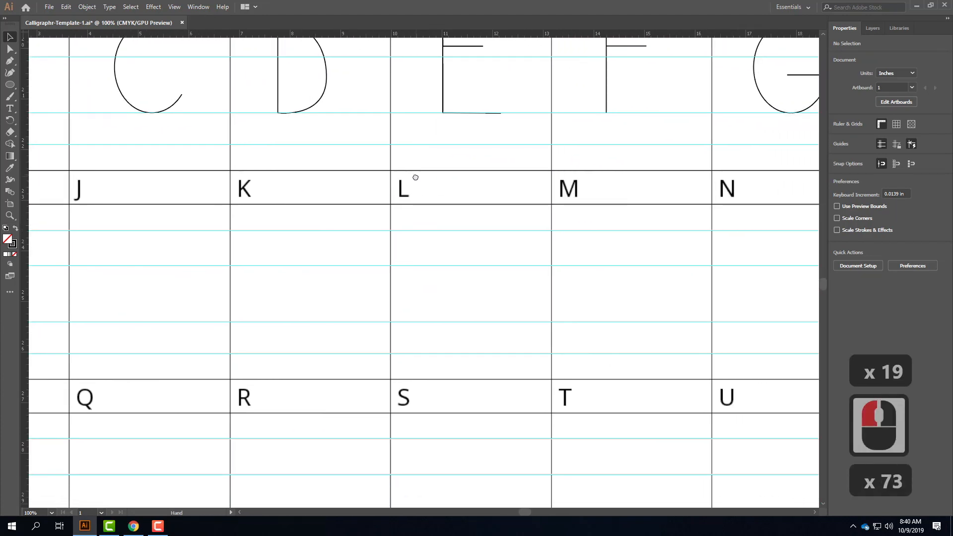
{"action": "left_click_drag", "start_coordinate": [804, 226], "coordinate": [587, 218]}
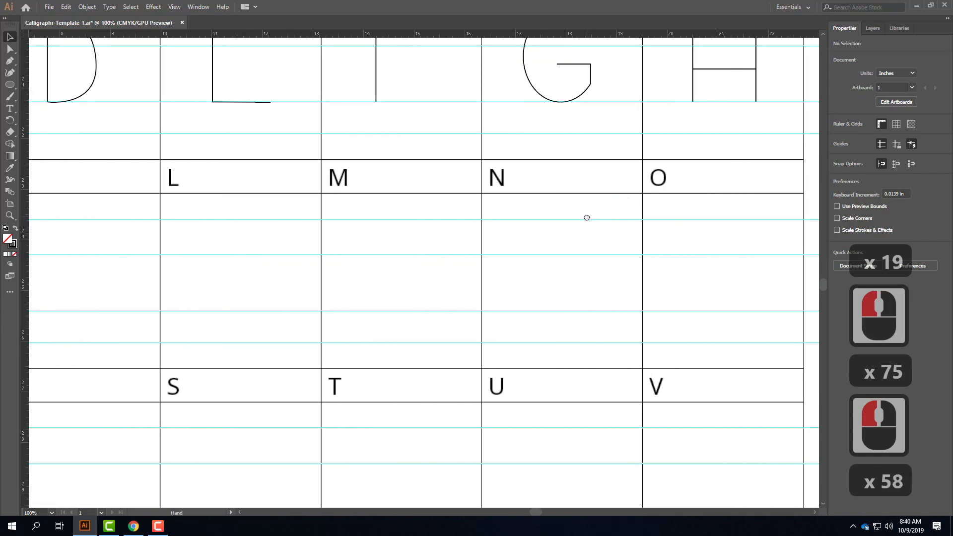
{"action": "left_click_drag", "start_coordinate": [438, 370], "coordinate": [721, 202]}
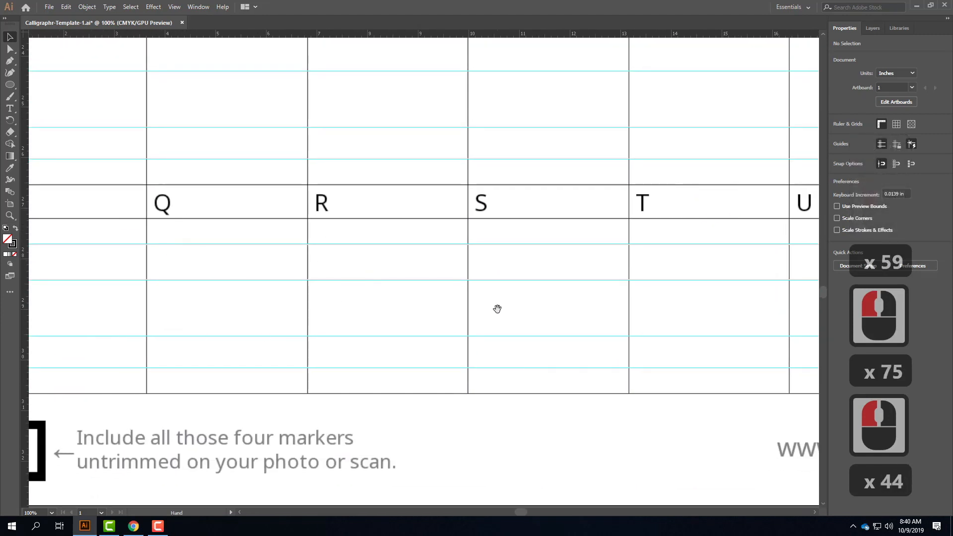
{"action": "left_click_drag", "start_coordinate": [597, 272], "coordinate": [517, 221]}
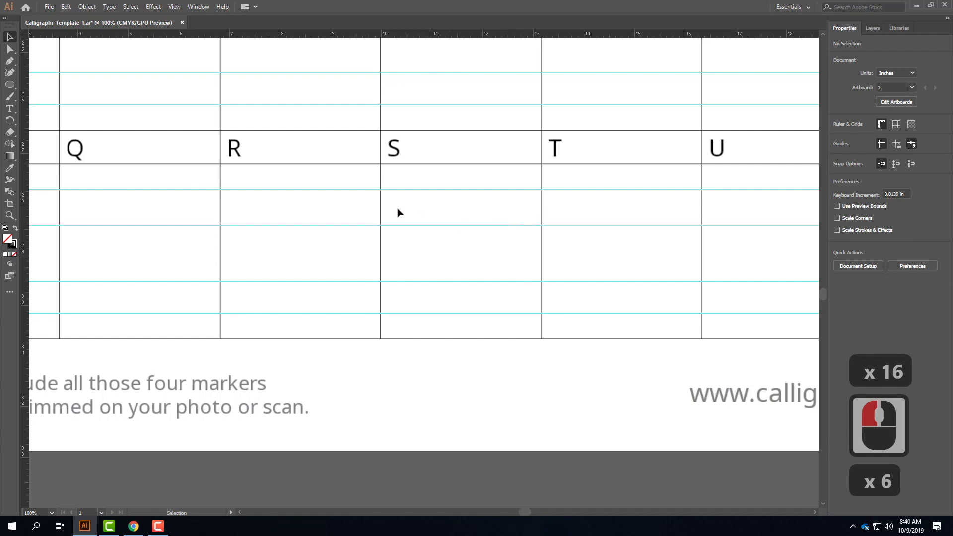
{"action": "left_click", "coordinate": [10, 61]}
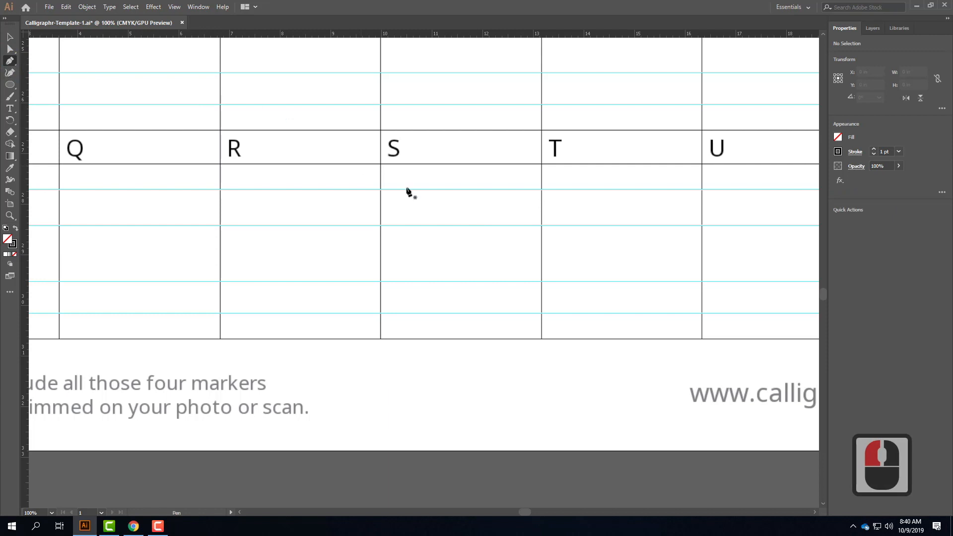
{"action": "left_click", "coordinate": [495, 199]}
{"action": "left_click_drag", "start_coordinate": [462, 190], "coordinate": [435, 191]}
{"action": "left_click_drag", "start_coordinate": [430, 212], "coordinate": [495, 242]}
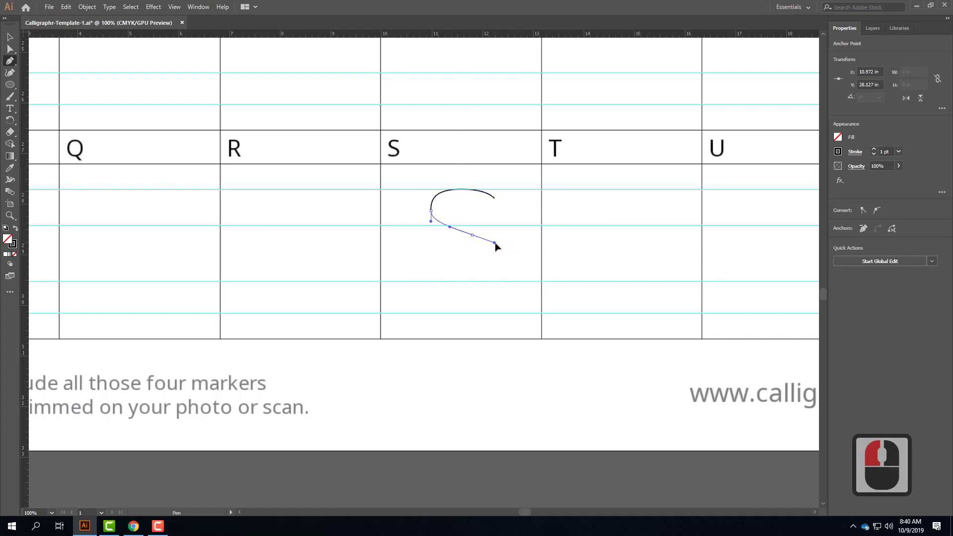
Step: Continue the S through a right-hand curve at about X 12.53, Y 29.08 in and the base line, ending near X 10.97, Y 29.24 in
{"action": "left_click", "coordinate": [514, 278]}
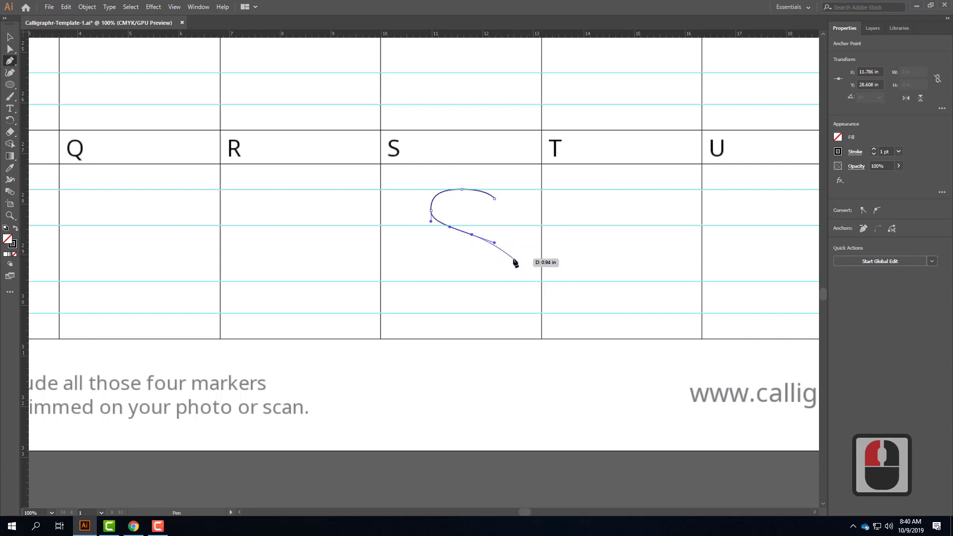
{"action": "left_click_drag", "start_coordinate": [510, 259], "coordinate": [511, 273]}
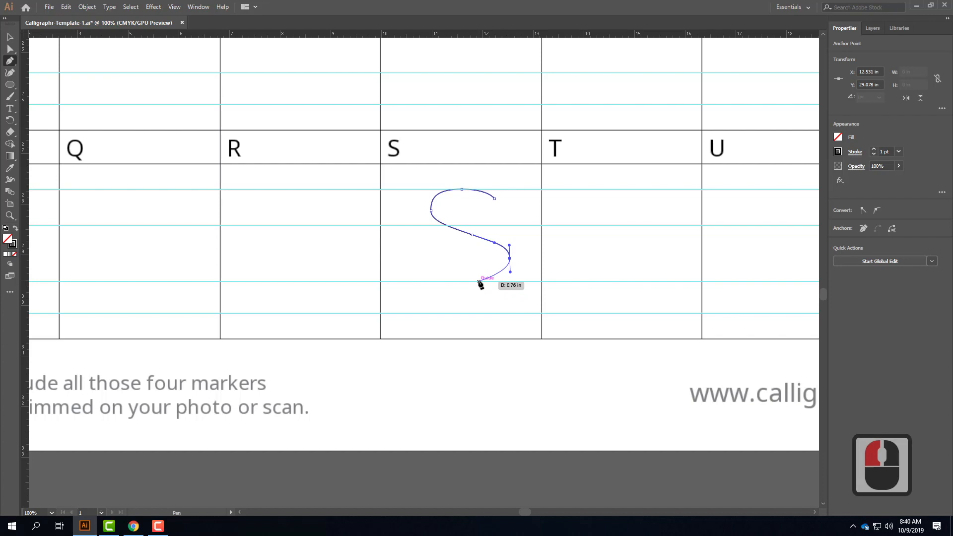
{"action": "left_click_drag", "start_coordinate": [479, 282], "coordinate": [460, 282]}
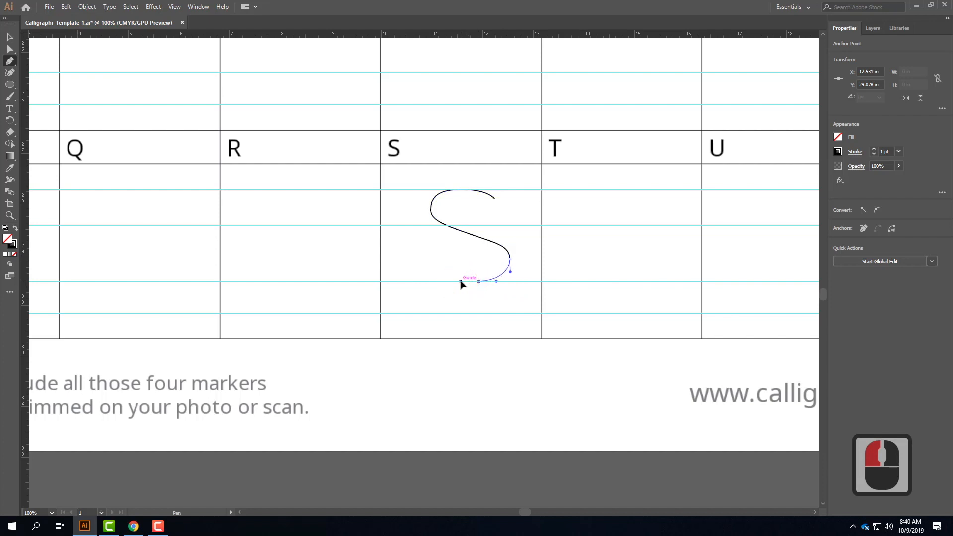
{"action": "left_click", "coordinate": [431, 268]}
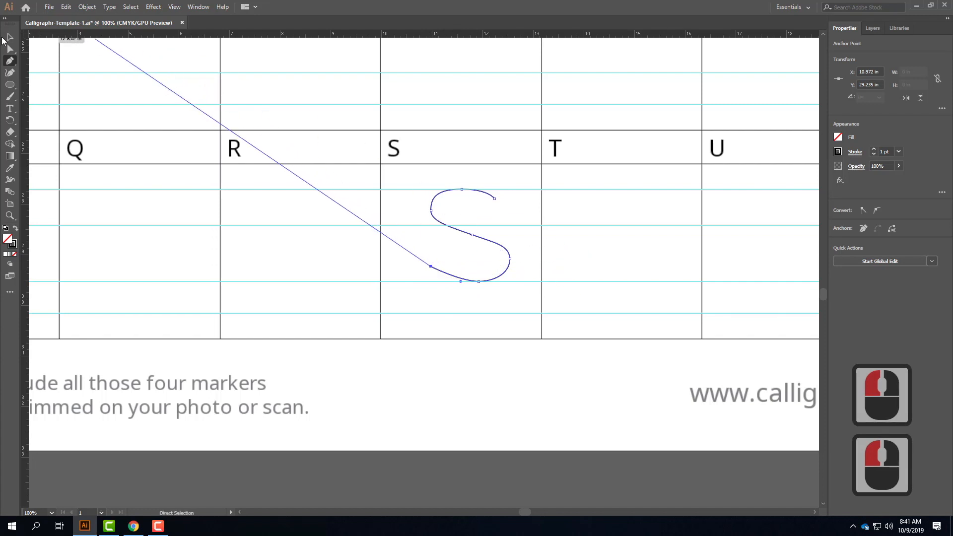
Step: Move the middle anchor of the S slightly up to about X 11.75, Y 28.48 in with the Direct Selection tool
{"action": "left_click", "coordinate": [9, 38]}
{"action": "left_click", "coordinate": [10, 49]}
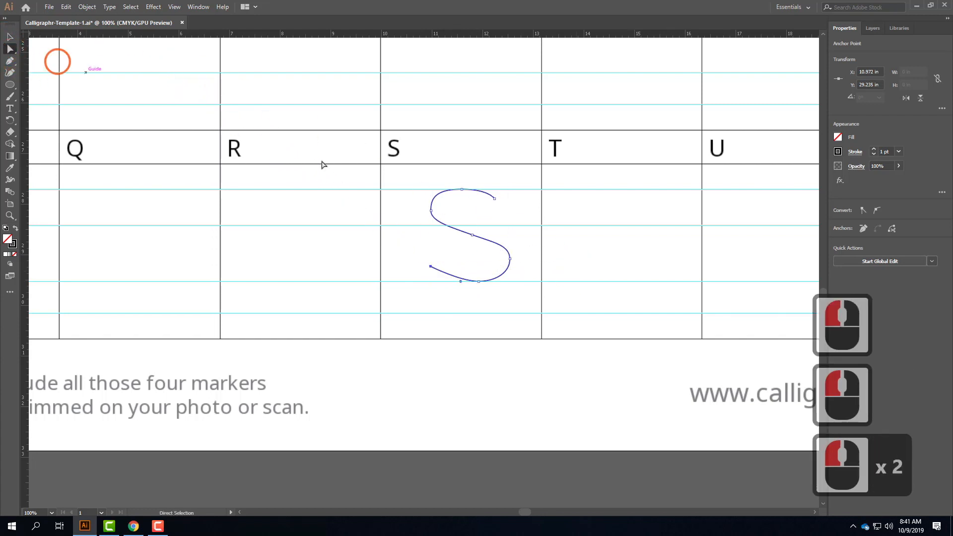
{"action": "left_click", "coordinate": [549, 267]}
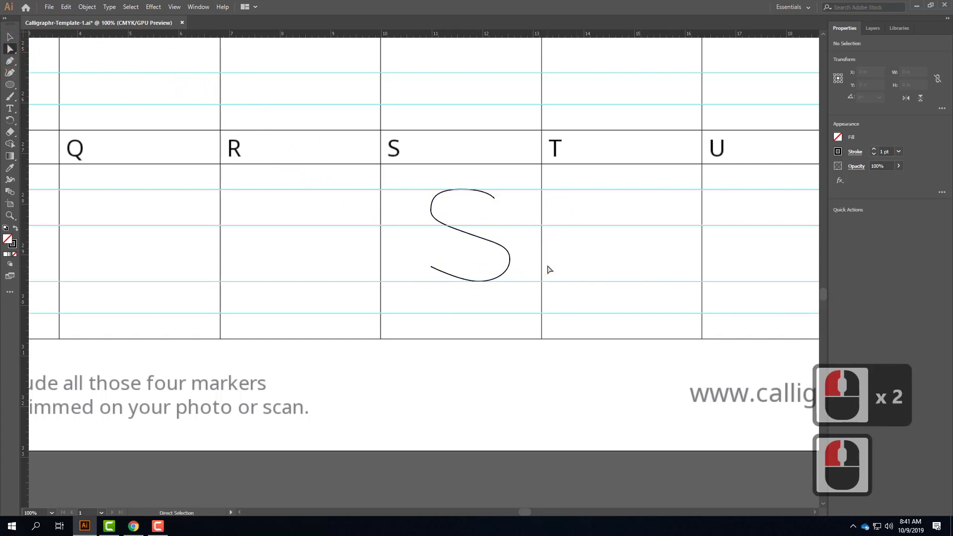
{"action": "left_click_drag", "start_coordinate": [473, 238], "coordinate": [469, 232]}
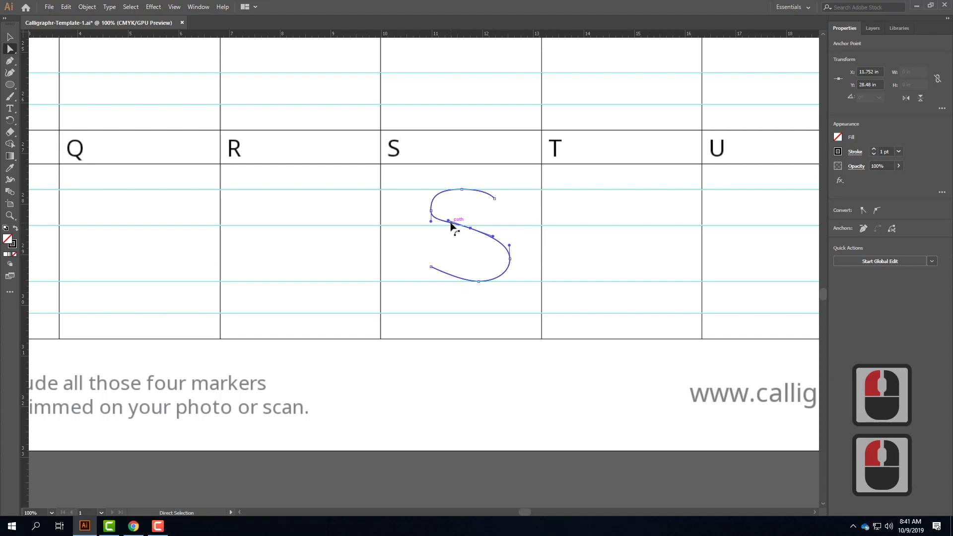
{"action": "left_click", "coordinate": [510, 245]}
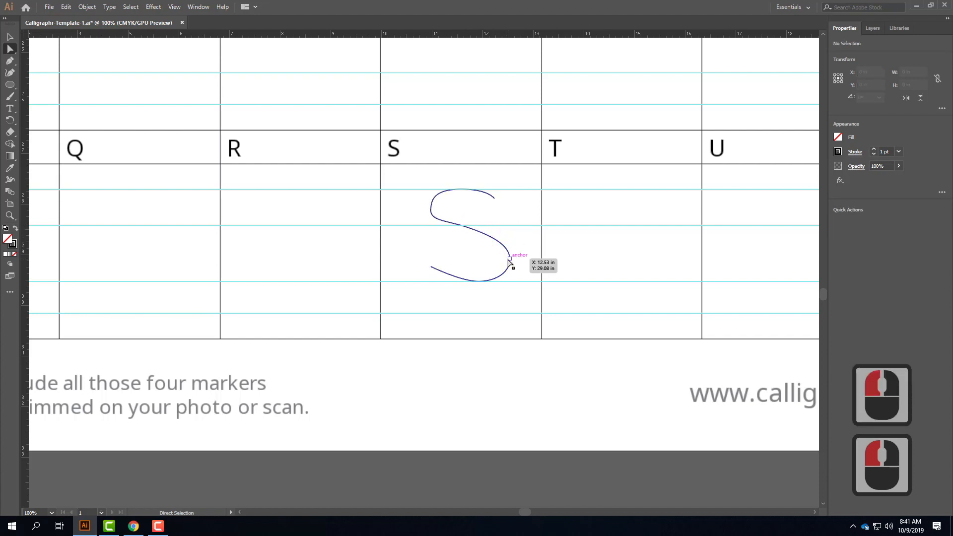
Step: Shorten the lower direction handle of the S's upper-left anchor to reshape the bend below it
{"action": "left_click", "coordinate": [431, 210]}
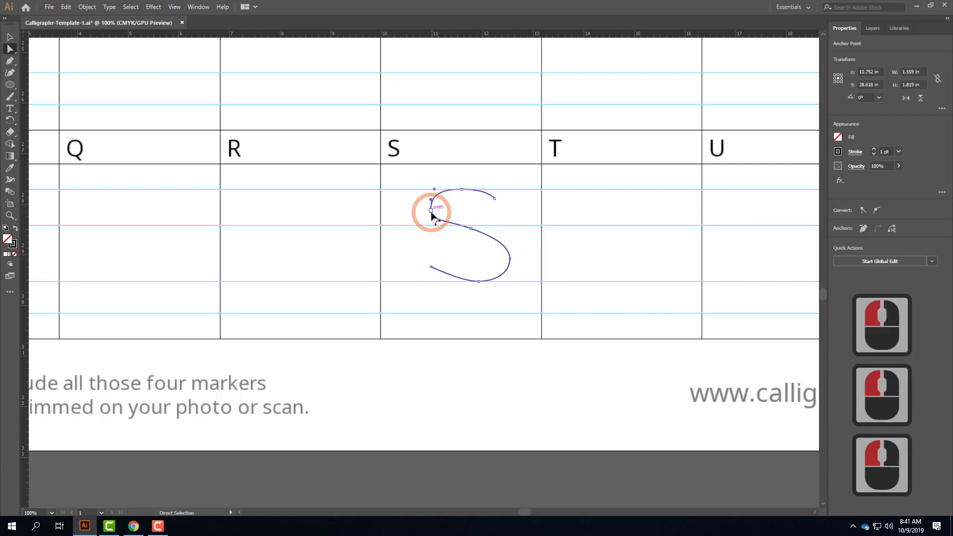
{"action": "left_click", "coordinate": [431, 215]}
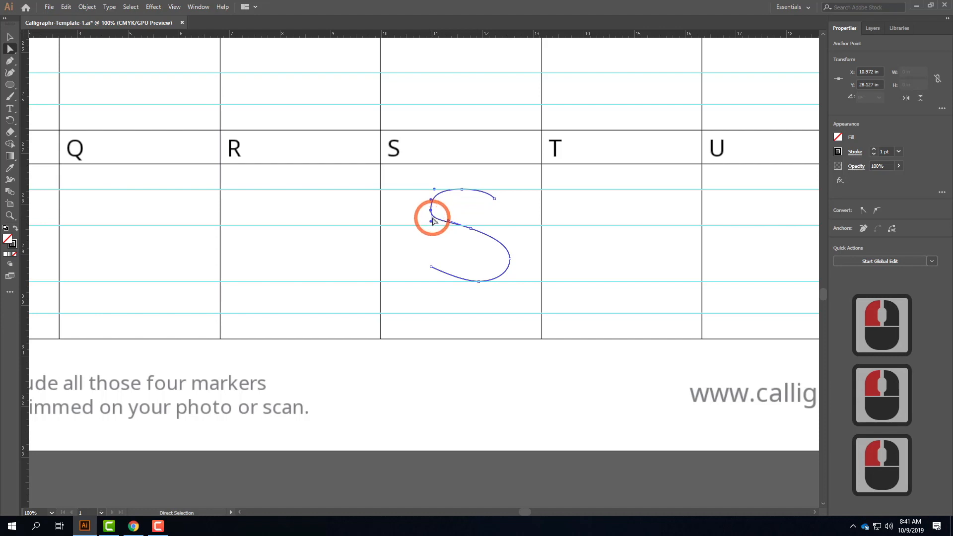
{"action": "left_click", "coordinate": [432, 218]}
{"action": "left_click", "coordinate": [433, 221]}
{"action": "left_click", "coordinate": [433, 221]}
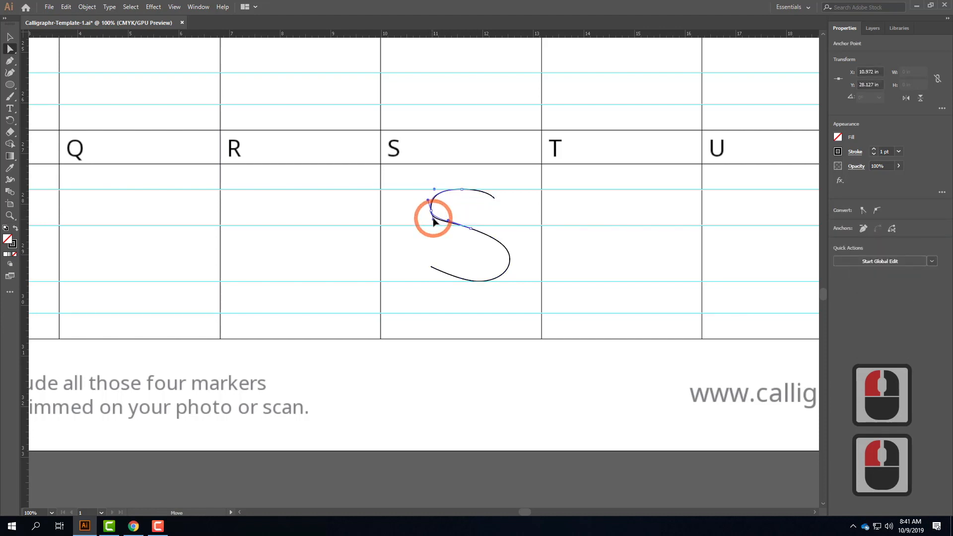
{"action": "left_click_drag", "start_coordinate": [433, 221], "coordinate": [432, 208]}
{"action": "left_click", "coordinate": [447, 217]}
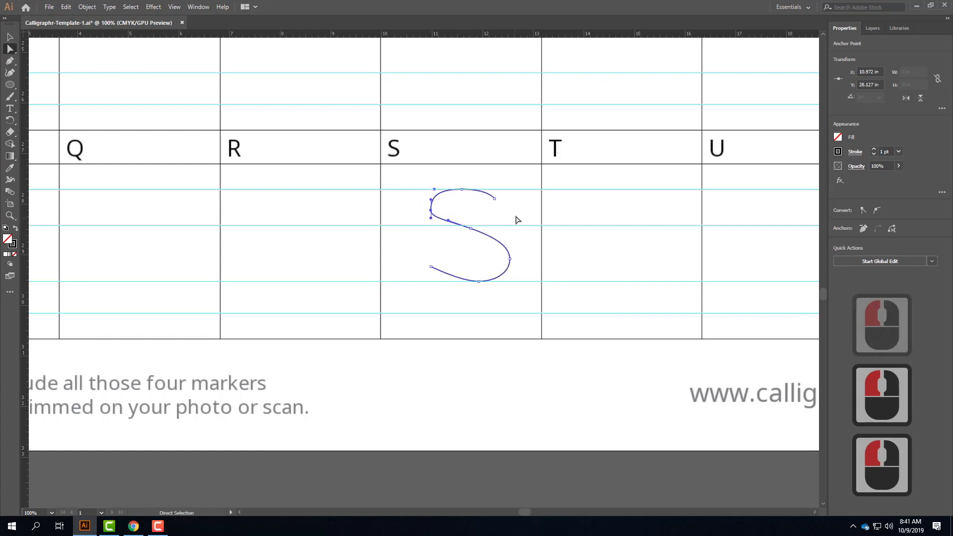
Step: Pull the upper end of the S slightly inward and select the anchor on its lower-right curve
{"action": "left_click_drag", "start_coordinate": [496, 199], "coordinate": [476, 192]}
{"action": "double_click", "coordinate": [484, 187]}
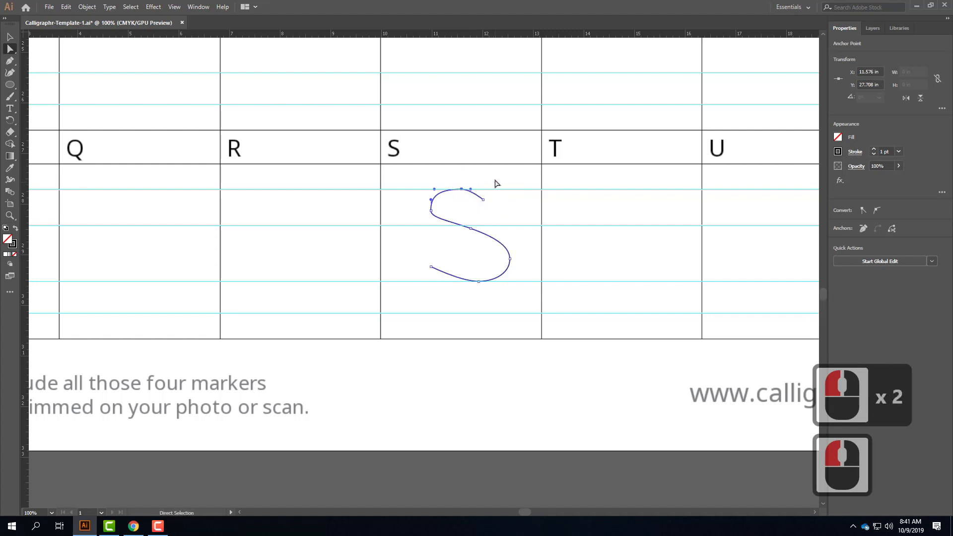
{"action": "left_click", "coordinate": [571, 190]}
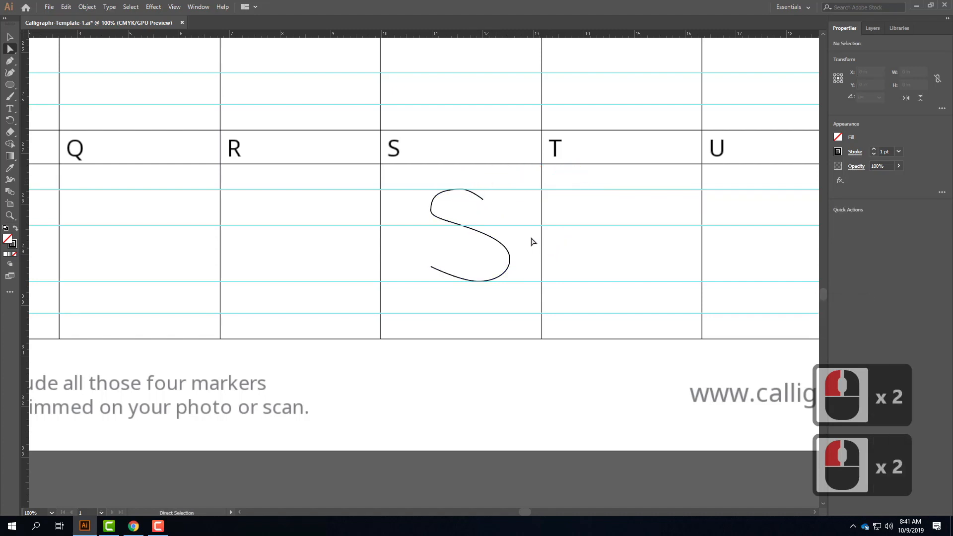
{"action": "left_click_drag", "start_coordinate": [528, 254], "coordinate": [490, 270]}
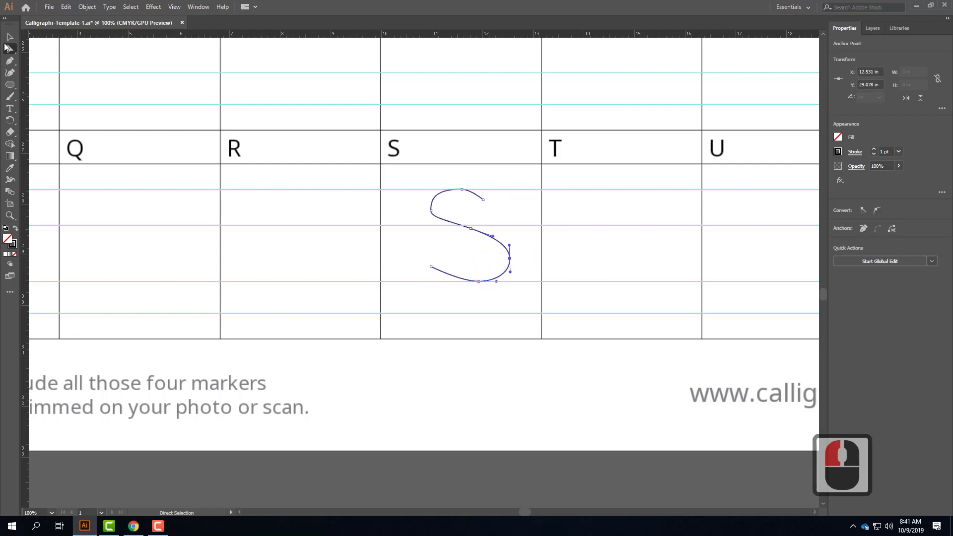
Step: Delete the entire drawn S path from the S cell
{"action": "left_click", "coordinate": [9, 37]}
{"action": "left_click", "coordinate": [340, 215]}
{"action": "left_click", "coordinate": [431, 202]}
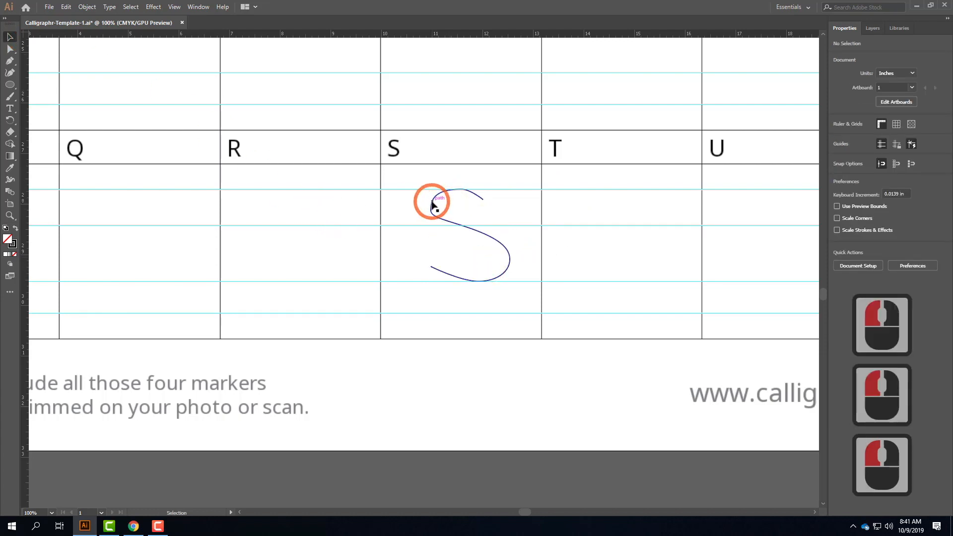
{"action": "left_click", "coordinate": [432, 202]}
{"action": "key", "text": "Delete"}
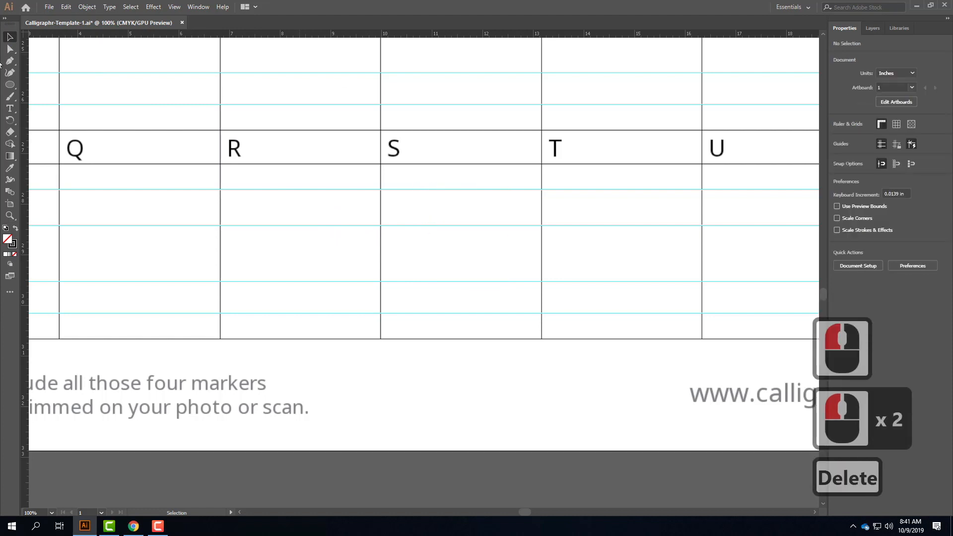
Step: Draw two stacked ellipses in the S cell, the upper about 1.27 × 0.71 in and the lower about 2.04 × 1.11 in, meeting at the middle guide
{"action": "left_click", "coordinate": [10, 85]}
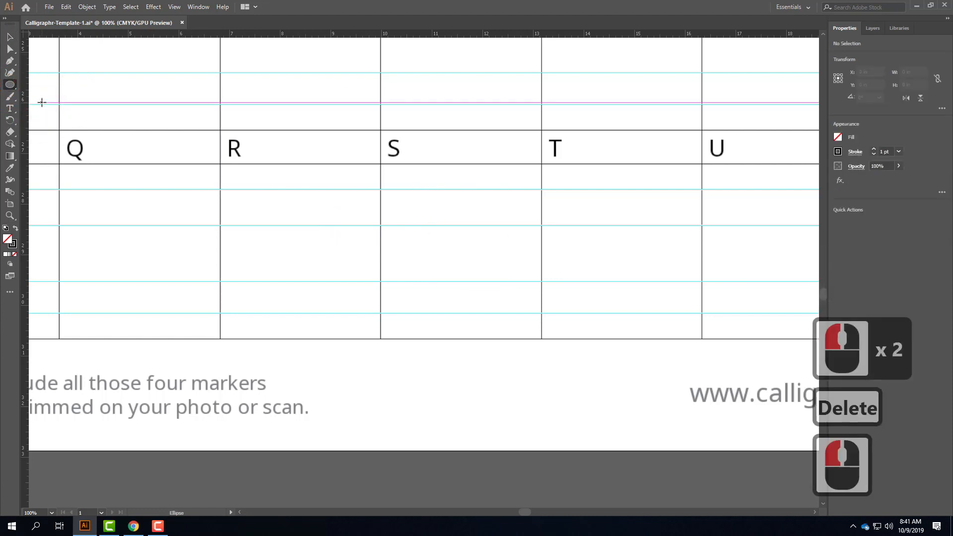
{"action": "left_click_drag", "start_coordinate": [424, 190], "coordinate": [489, 225]}
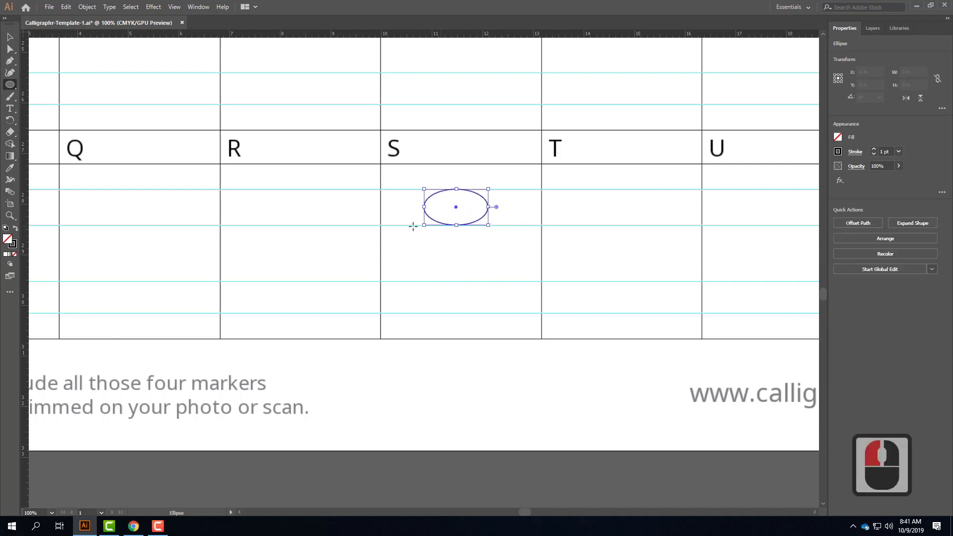
{"action": "left_click_drag", "start_coordinate": [406, 226], "coordinate": [509, 282]}
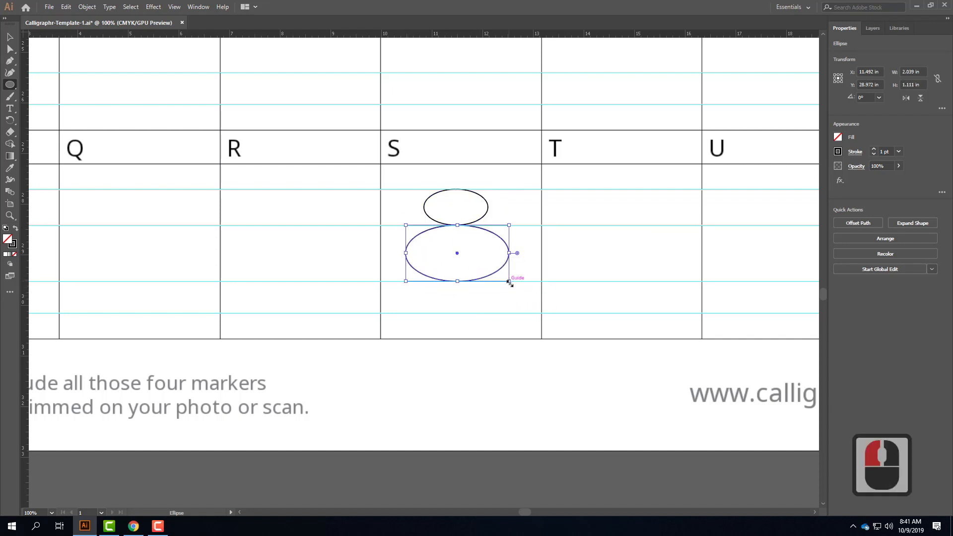
{"action": "left_click", "coordinate": [10, 36]}
{"action": "left_click", "coordinate": [536, 217]}
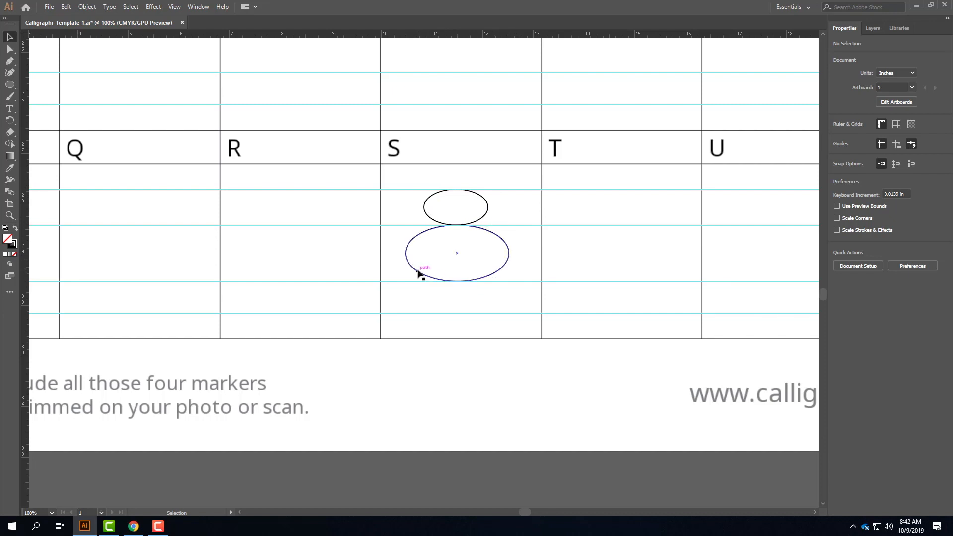
{"action": "left_click", "coordinate": [9, 61]}
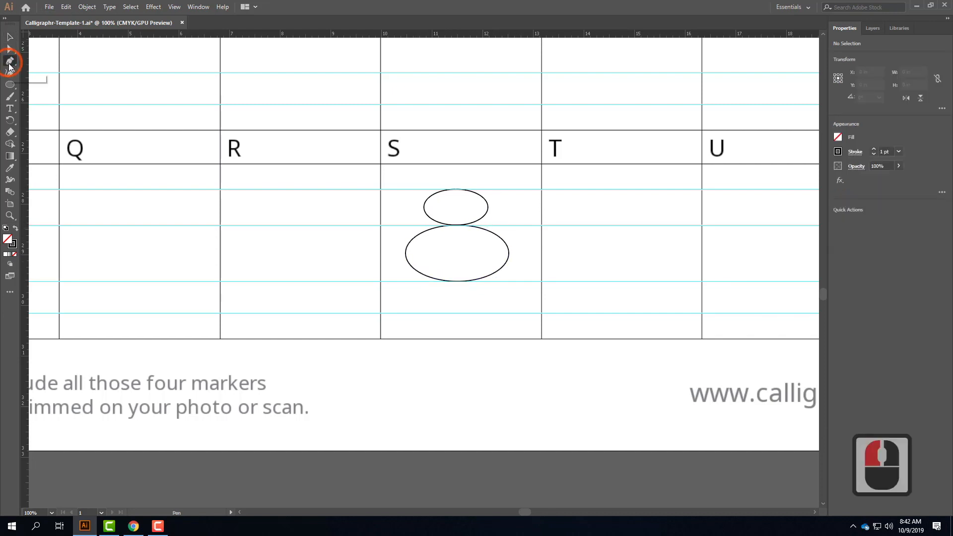
{"action": "left_click", "coordinate": [481, 196]}
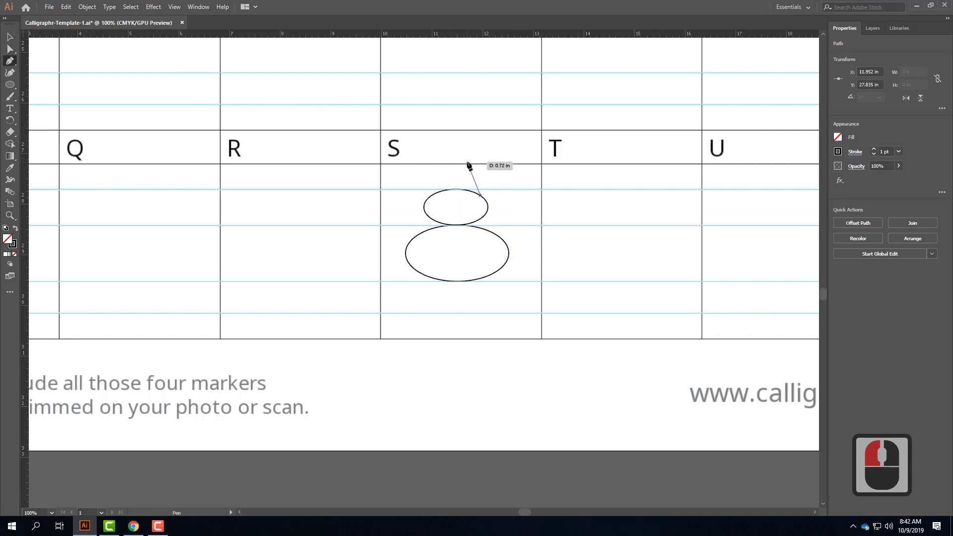
{"action": "key", "text": "Escape"}
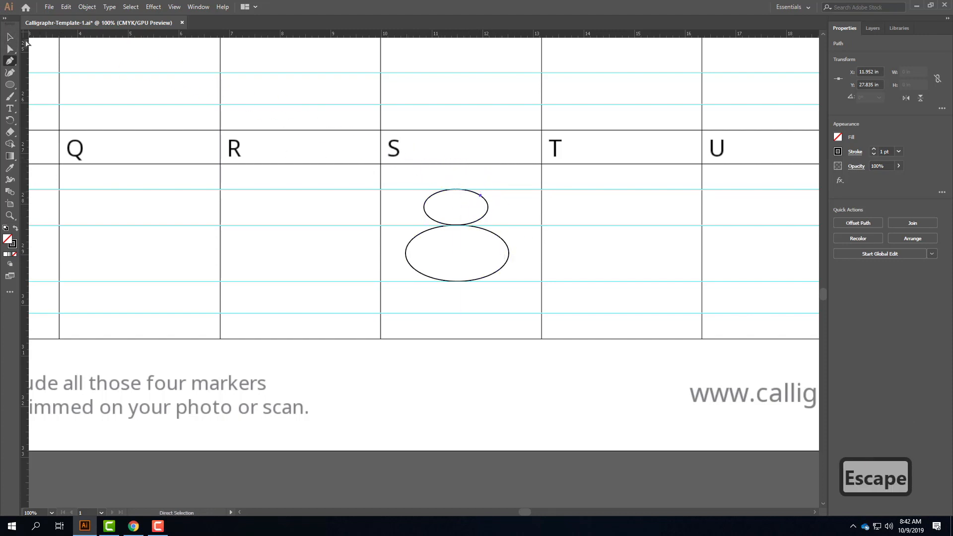
{"action": "key", "text": "ctrl+z"}
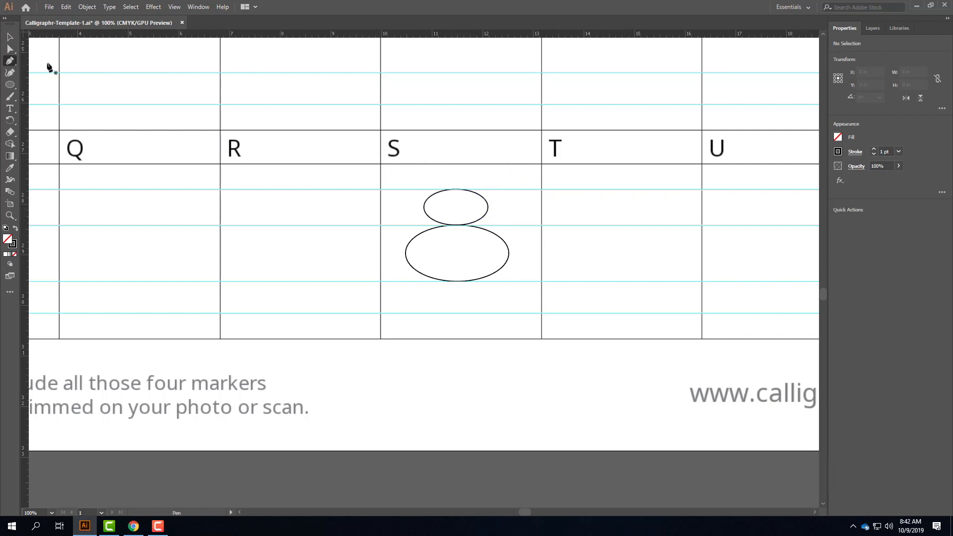
Step: Add an anchor point on the upper-right curve of the upper ellipse in the S cell
{"action": "left_click_drag", "start_coordinate": [10, 61], "coordinate": [43, 78]}
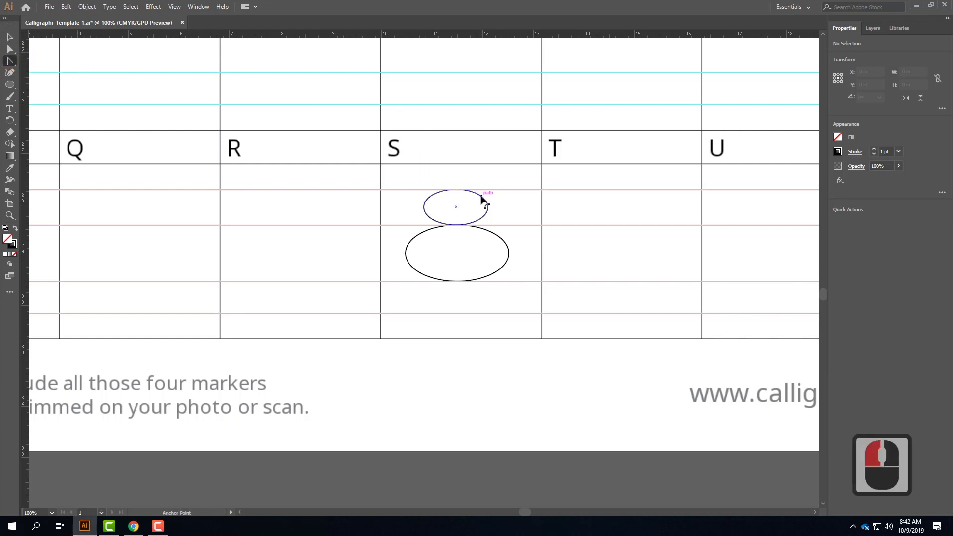
{"action": "mouse_move", "coordinate": [477, 197]}
{"action": "left_mouse_down"}
{"action": "mouse_move", "coordinate": [515, 206]}
{"action": "mouse_move", "coordinate": [478, 197]}
{"action": "left_mouse_up"}
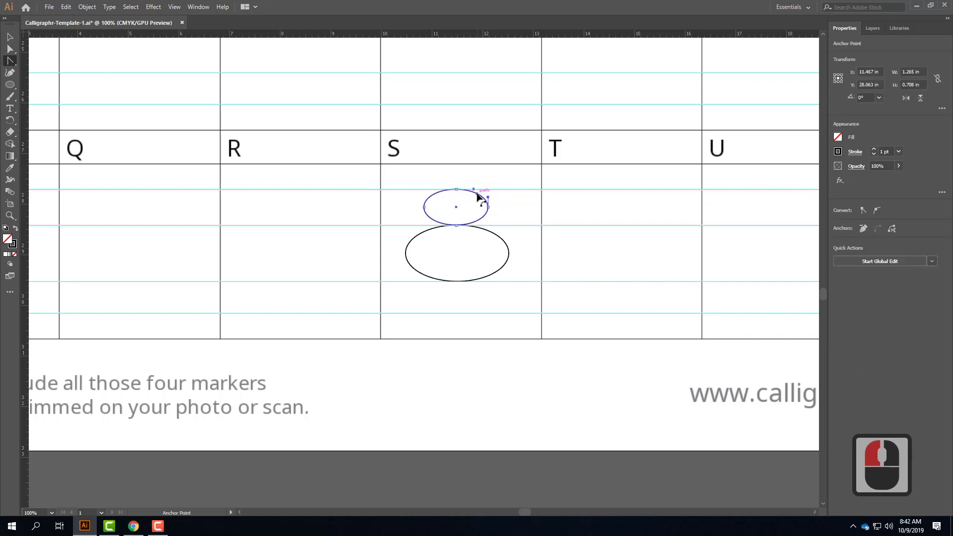
{"action": "left_click", "coordinate": [479, 194]}
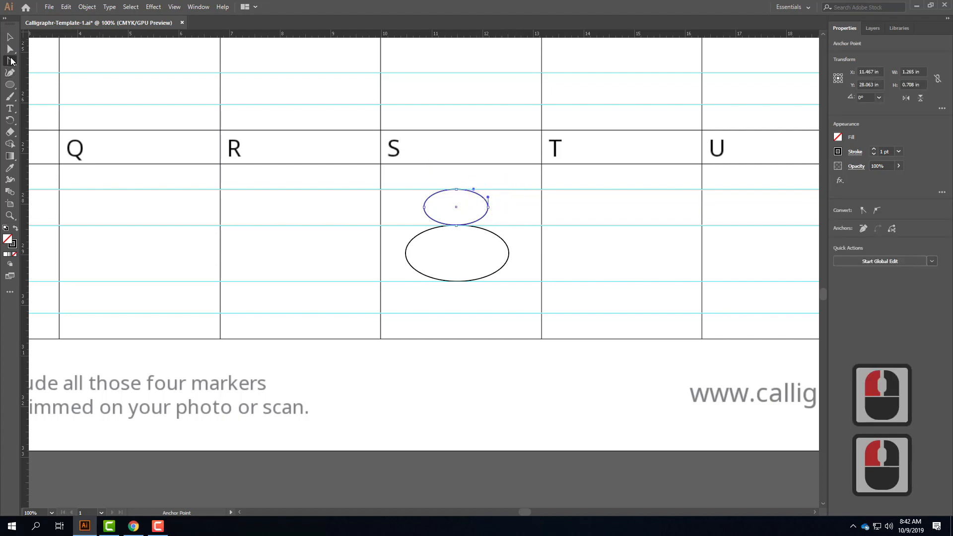
{"action": "key", "text": "p"}
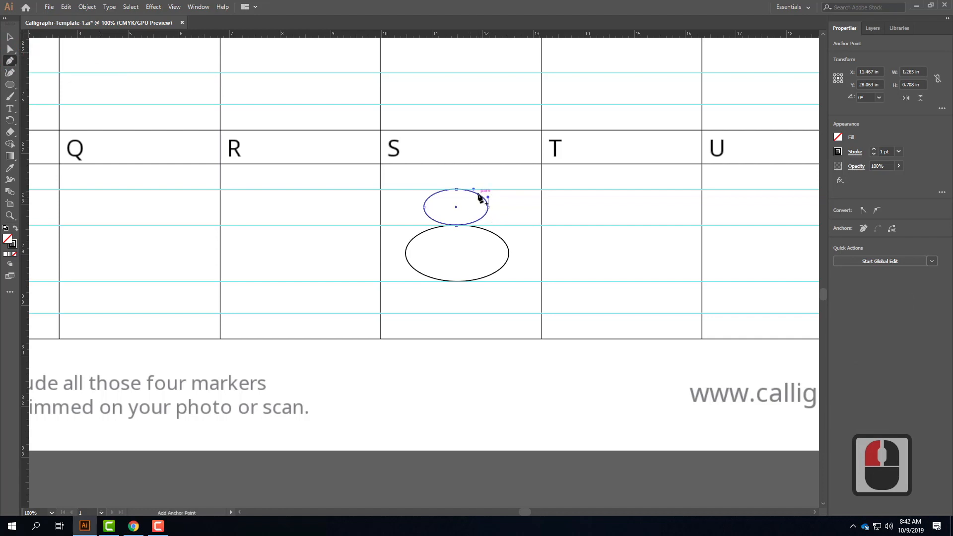
{"action": "left_click", "coordinate": [479, 196]}
{"action": "left_click", "coordinate": [478, 199]}
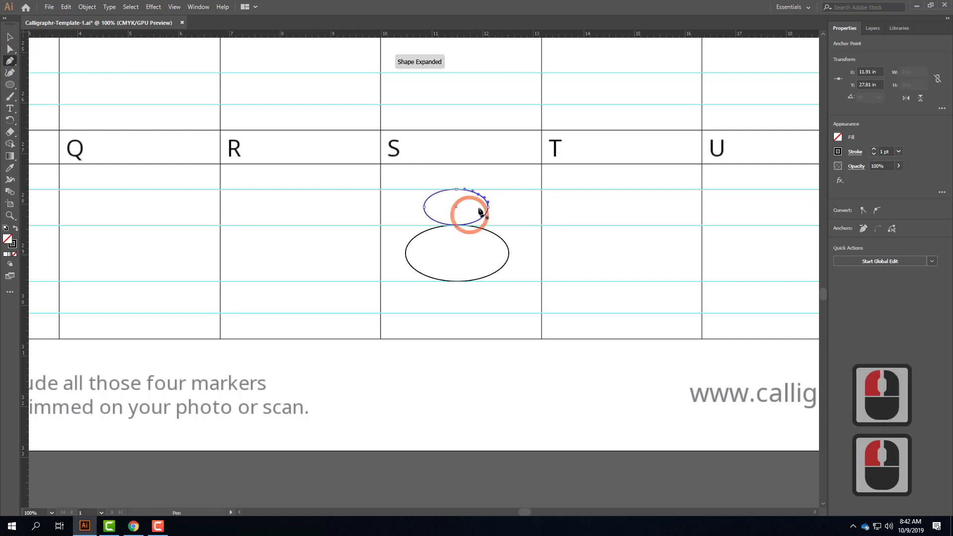
Step: Delete the rightmost anchor of the upper ellipse to open it into the upper curve of the S
{"action": "left_click", "coordinate": [10, 48]}
{"action": "left_click", "coordinate": [495, 260]}
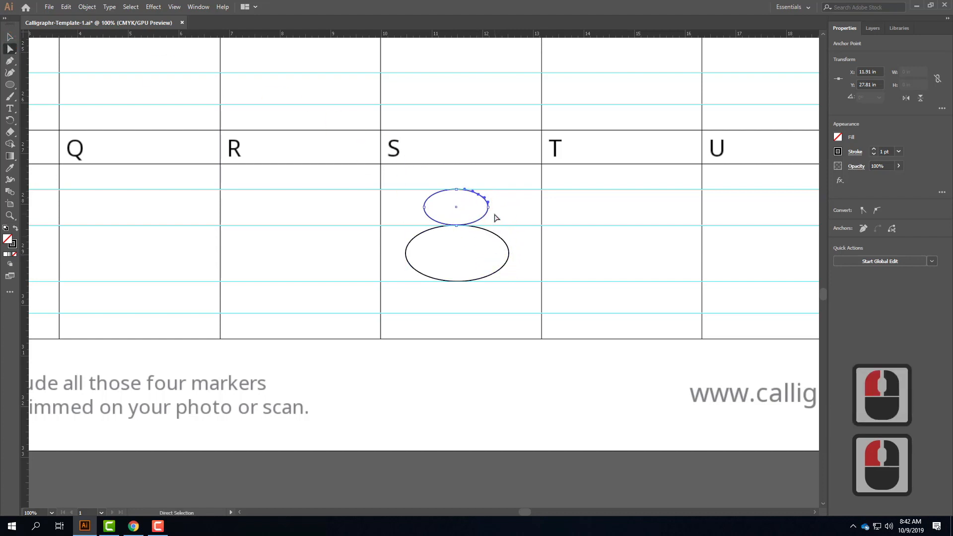
{"action": "left_click", "coordinate": [487, 207]}
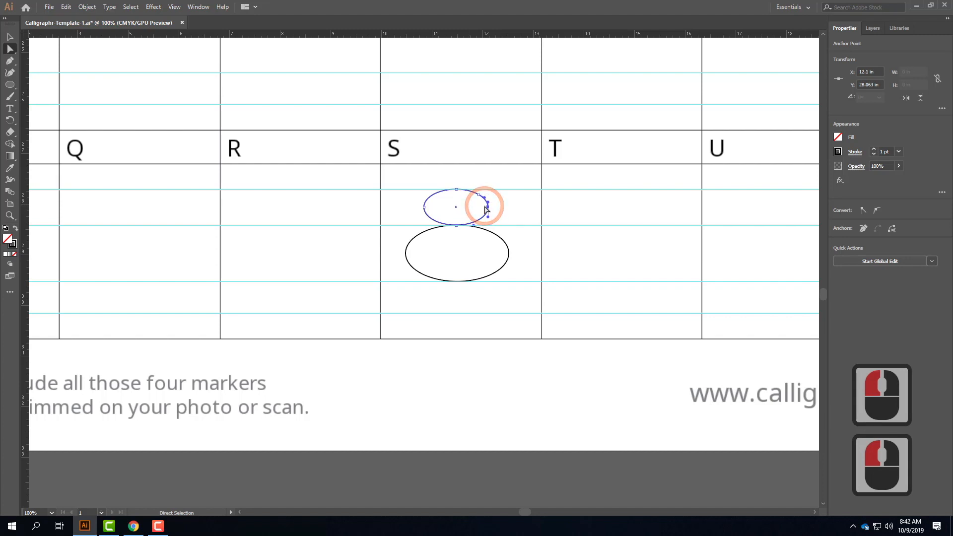
{"action": "key", "text": "Delete"}
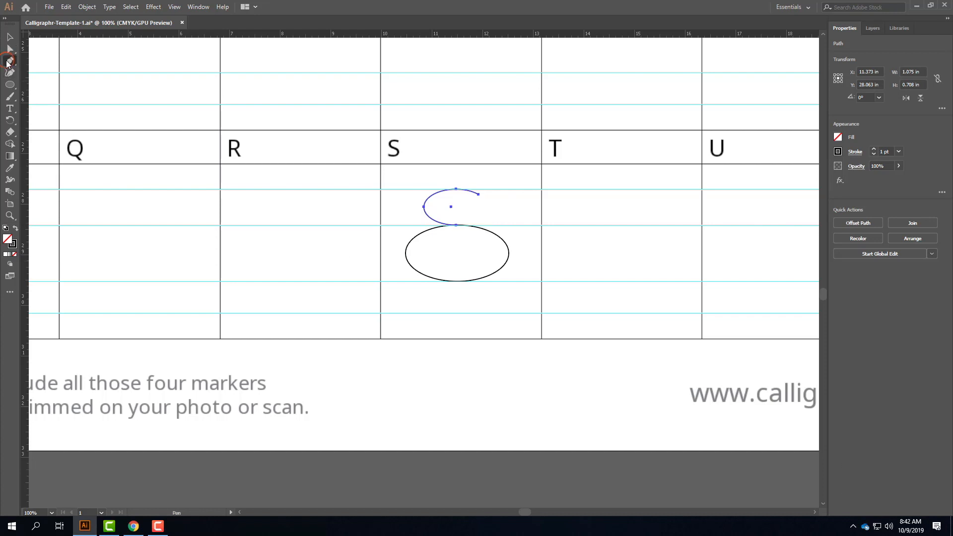
Step: Select the lower ellipse and add an anchor point on its lower-left curve
{"action": "left_click", "coordinate": [10, 61]}
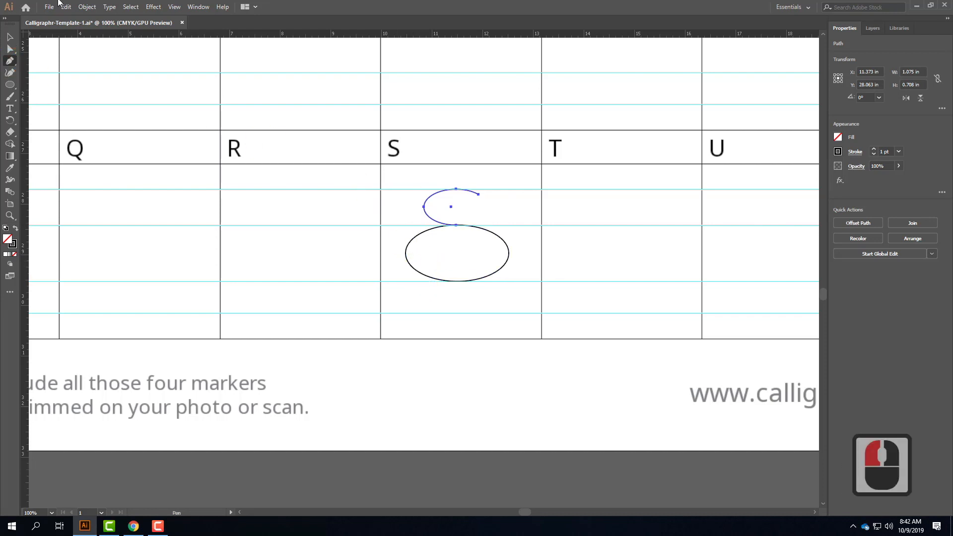
{"action": "left_click", "coordinate": [9, 37]}
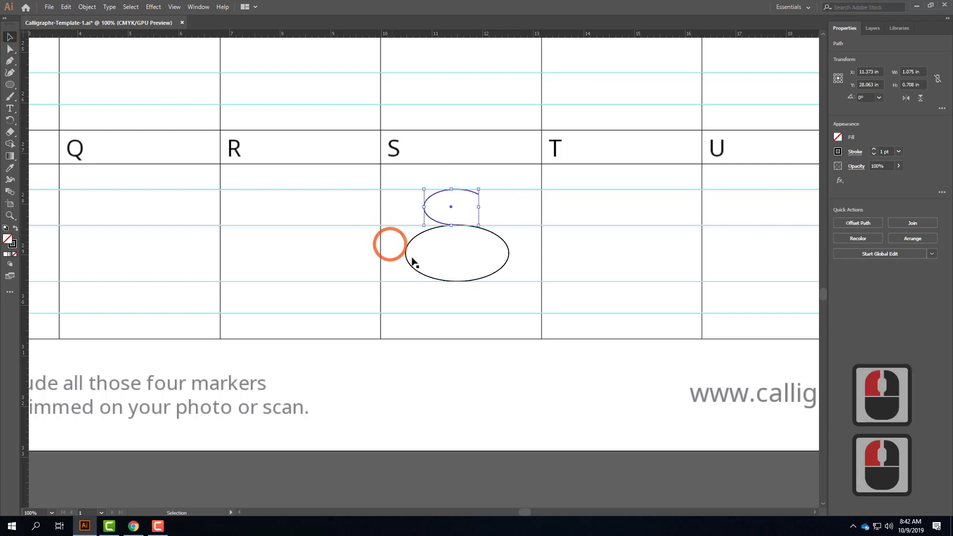
{"action": "left_click", "coordinate": [415, 252]}
{"action": "left_click", "coordinate": [10, 60]}
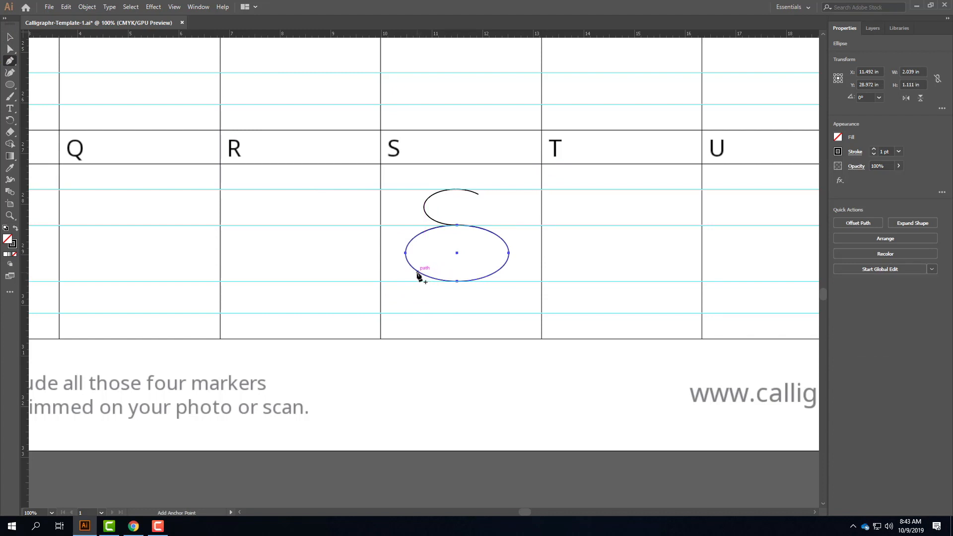
{"action": "left_click", "coordinate": [417, 273]}
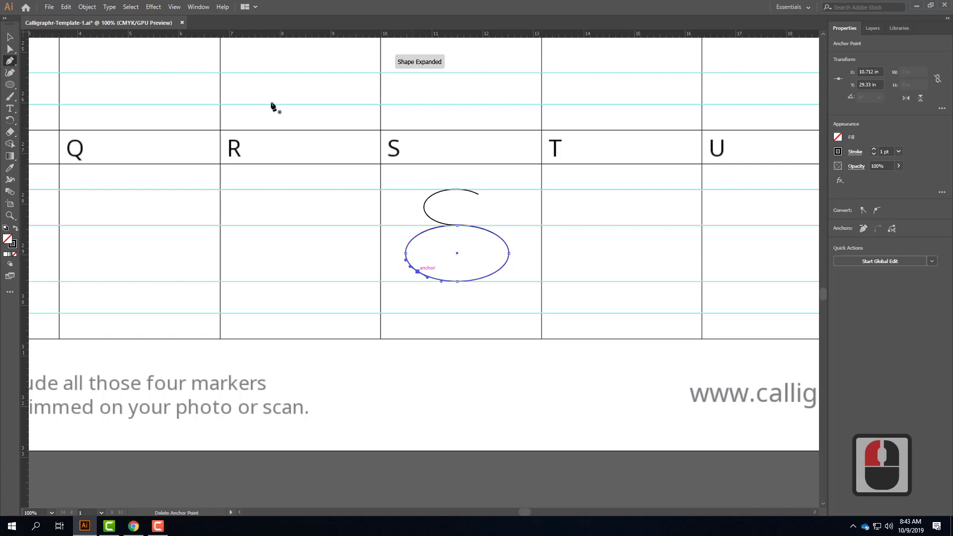
Step: Delete the leftmost anchor of the lower ellipse to open it into the lower curve of the S, and deselect the path
{"action": "left_click", "coordinate": [10, 49]}
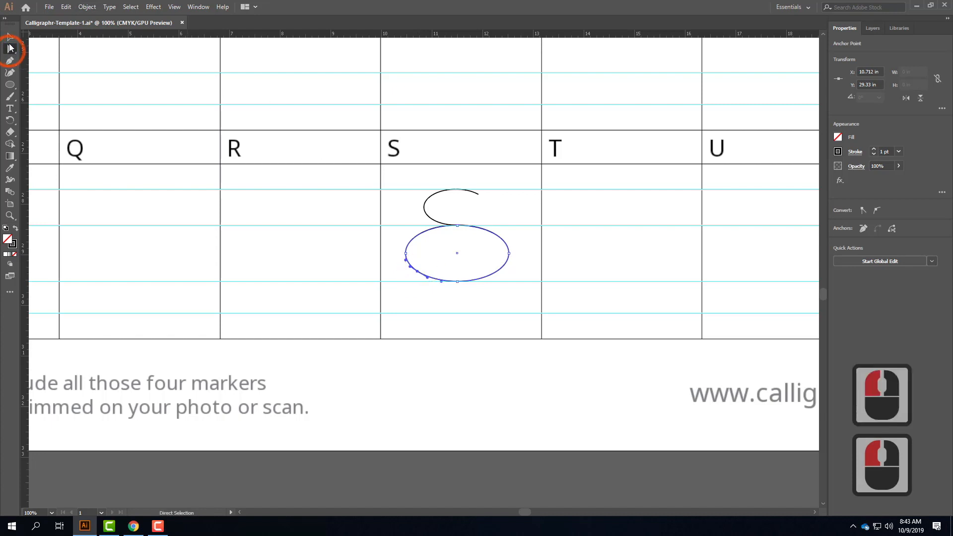
{"action": "left_click", "coordinate": [405, 253]}
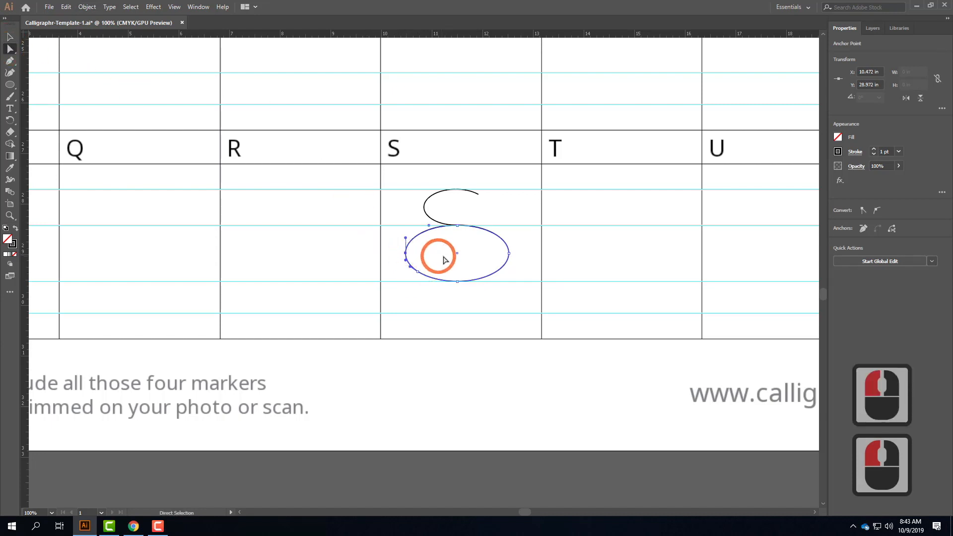
{"action": "key", "text": "Delete"}
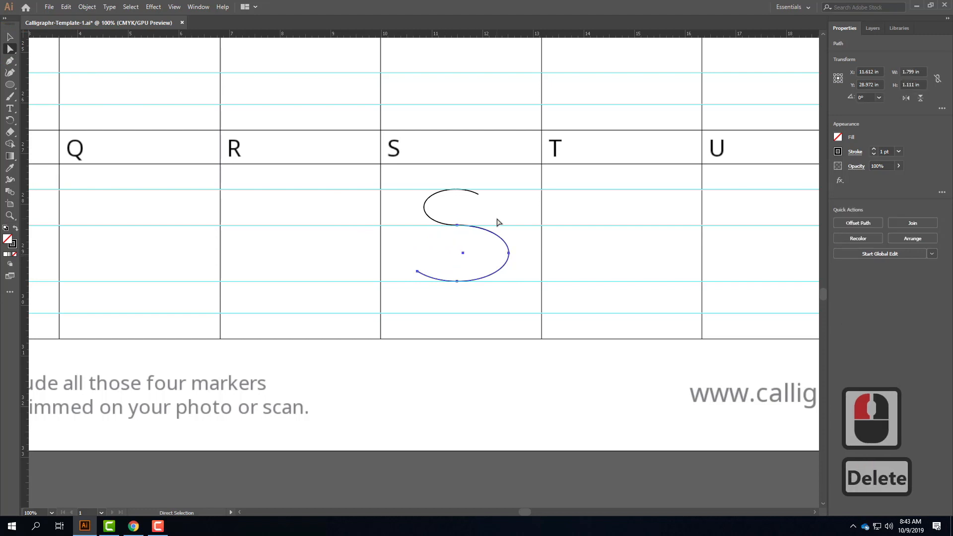
{"action": "left_click", "coordinate": [444, 244]}
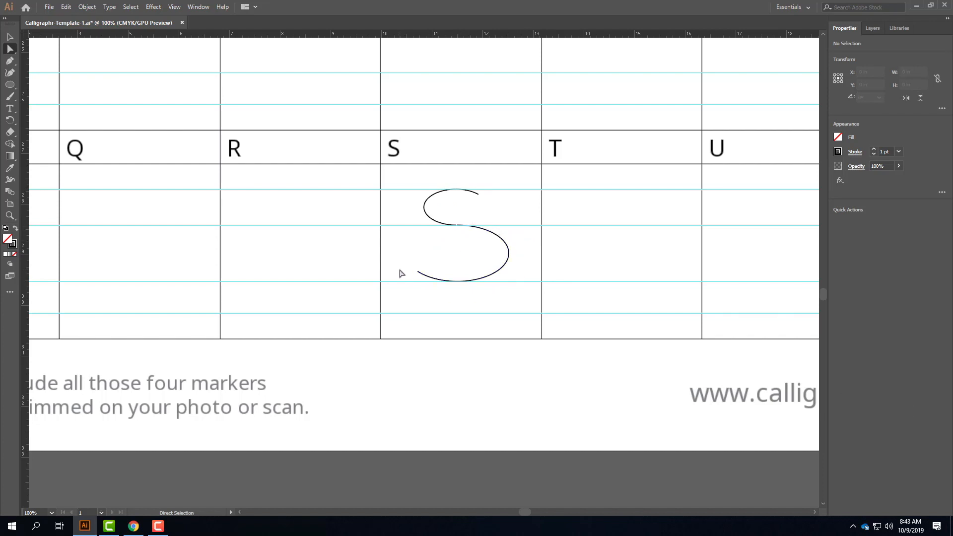
Step: Select the two facing end points at the S's middle guide and connect them to join both curves
{"action": "key", "text": "ctrl+equal"}
{"action": "key", "text": "ctrl+equal"}
{"action": "key", "text": "ctrl+equal"}
{"action": "key", "text": "ctrl+equal"}
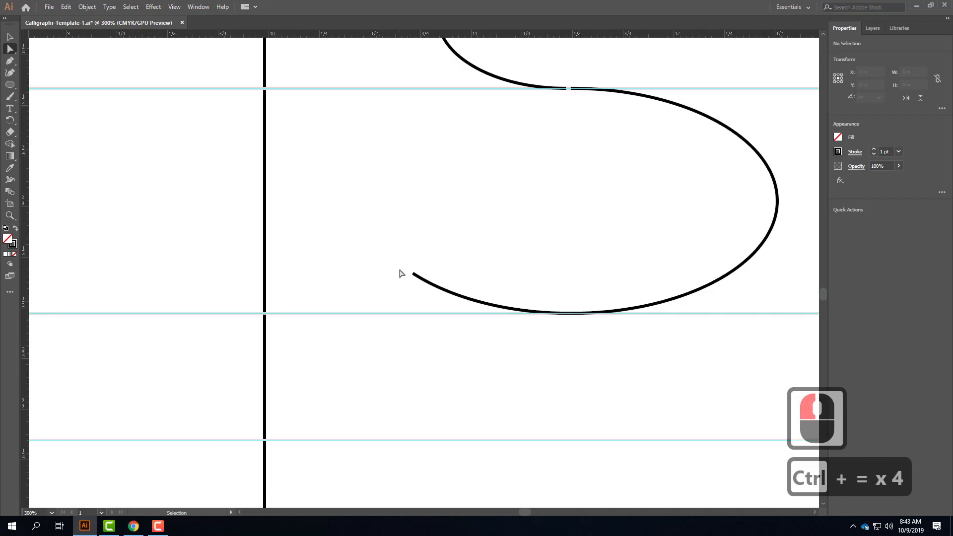
{"action": "left_click_drag", "start_coordinate": [540, 104], "coordinate": [360, 242]}
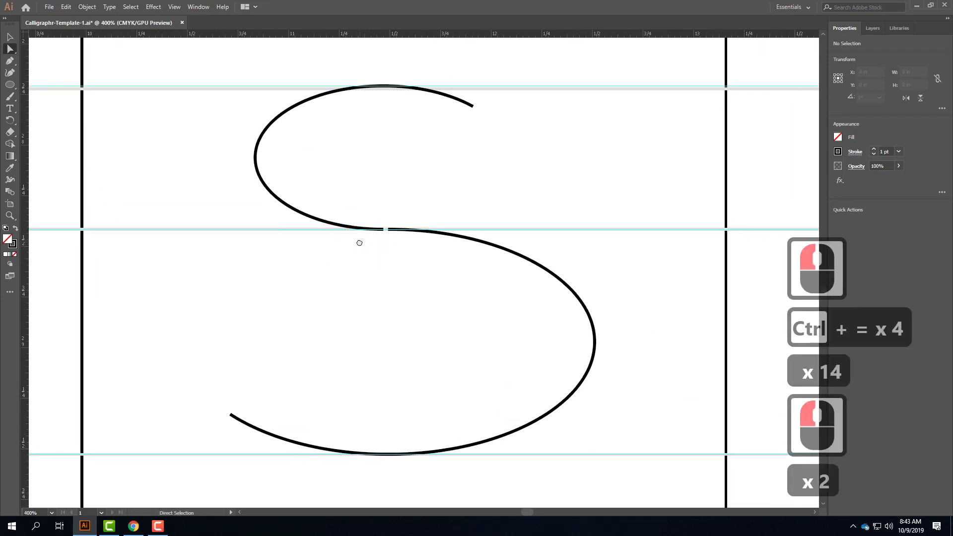
{"action": "key", "text": "ctrl+equal"}
{"action": "key", "text": "ctrl+equal"}
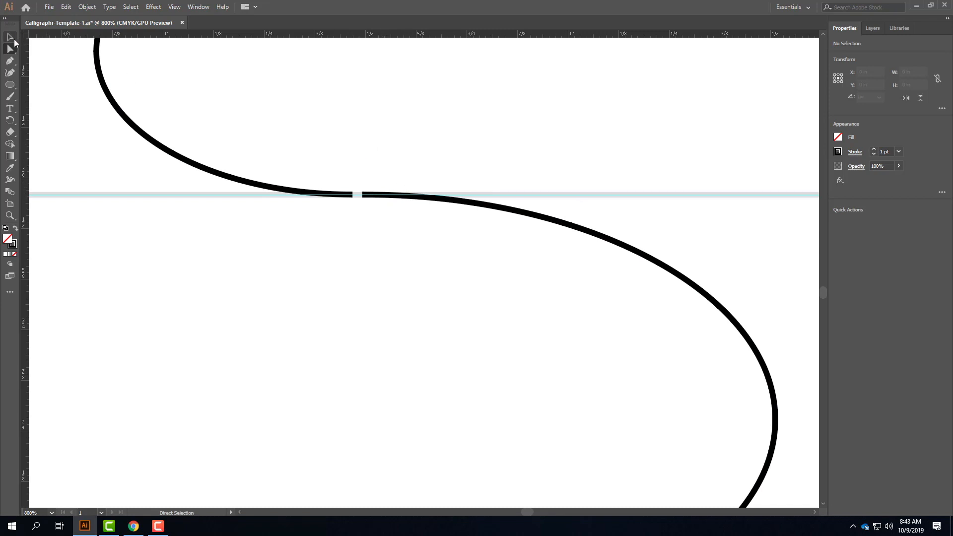
{"action": "left_click_drag", "start_coordinate": [315, 154], "coordinate": [385, 225]}
{"action": "left_click_drag", "start_coordinate": [315, 154], "coordinate": [370, 215]}
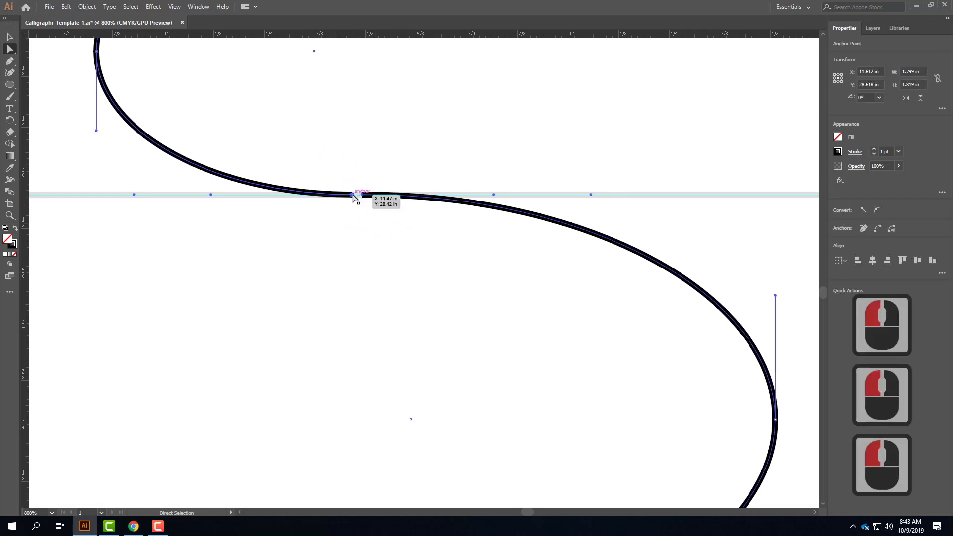
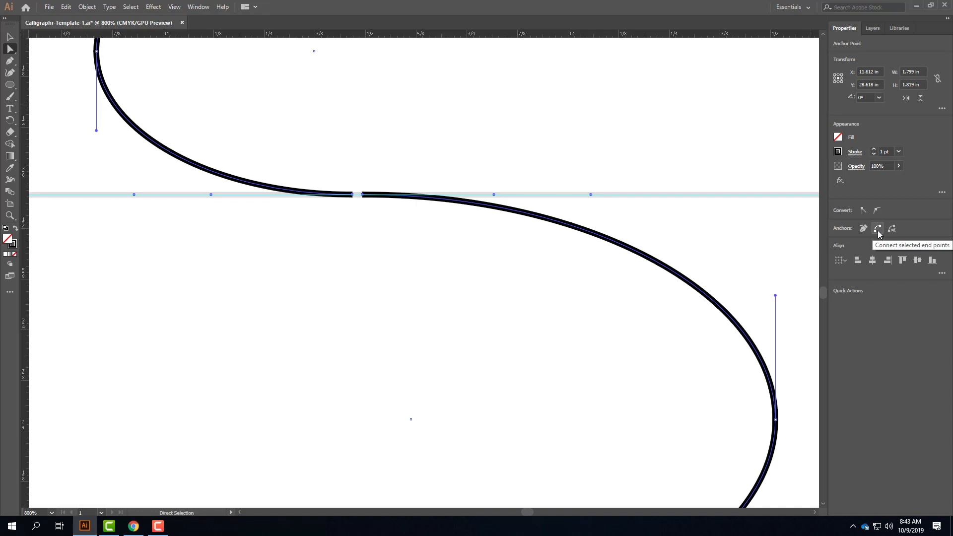
{"action": "left_click", "coordinate": [878, 230]}
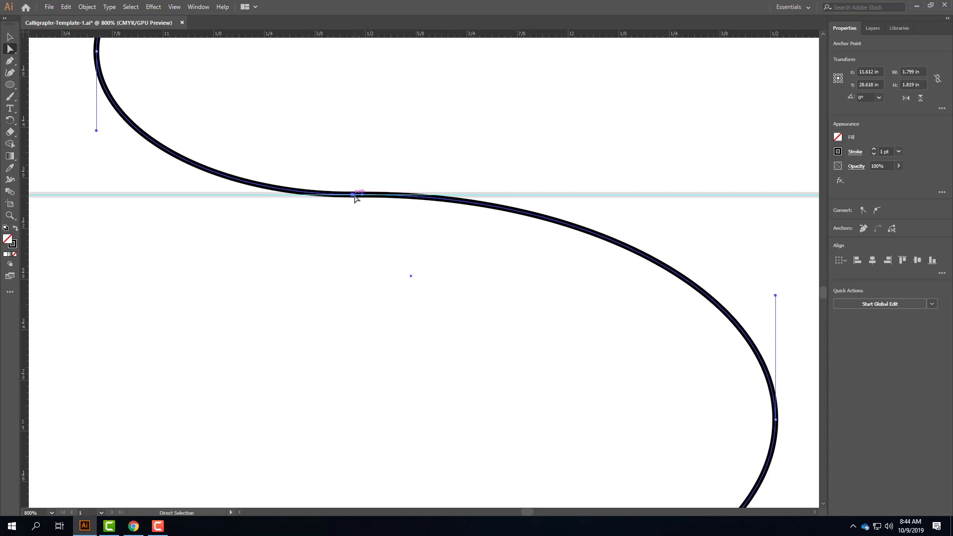
Step: Try removing the left of the two anchors at the S's middle joint, and undo the removal
{"action": "left_click", "coordinate": [10, 60]}
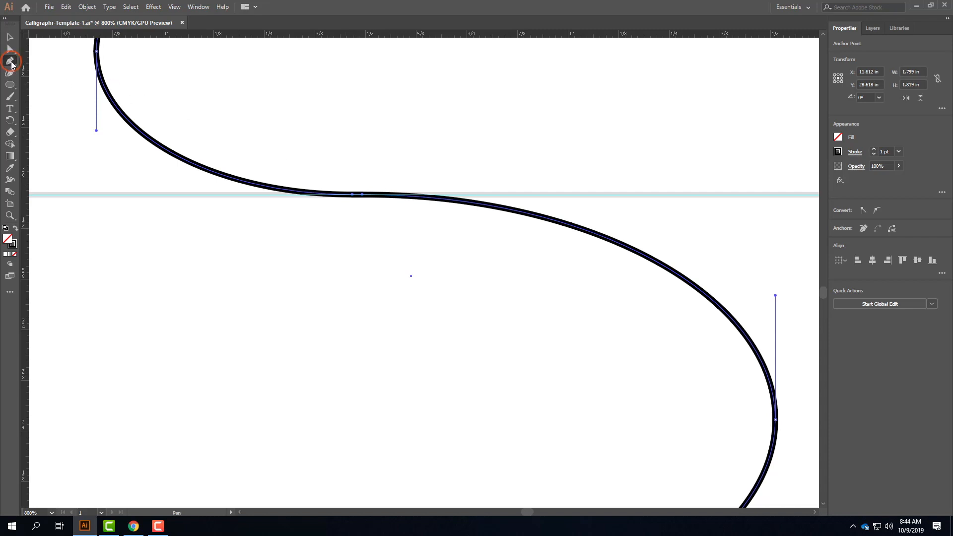
{"action": "left_click", "coordinate": [353, 196]}
{"action": "left_click", "coordinate": [366, 194]}
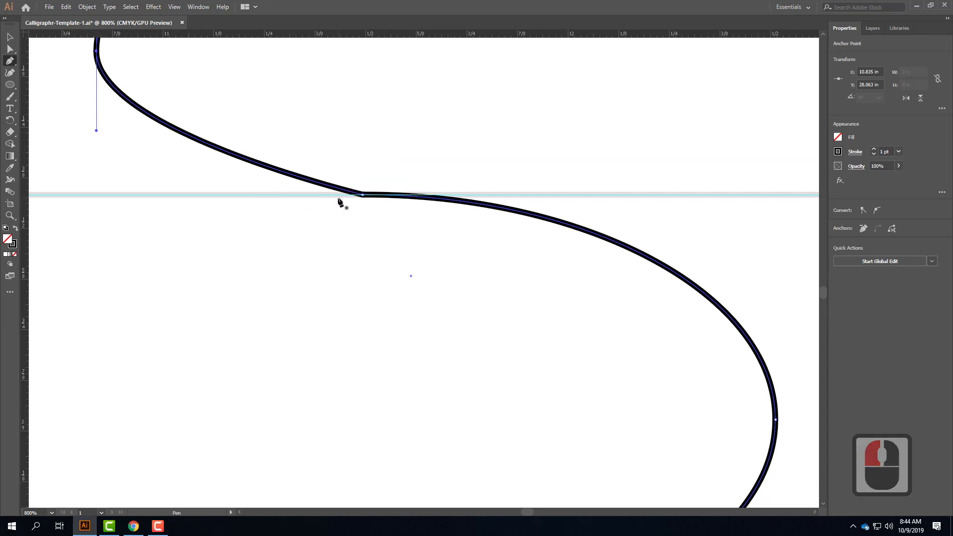
{"action": "key", "text": "ctrl+z"}
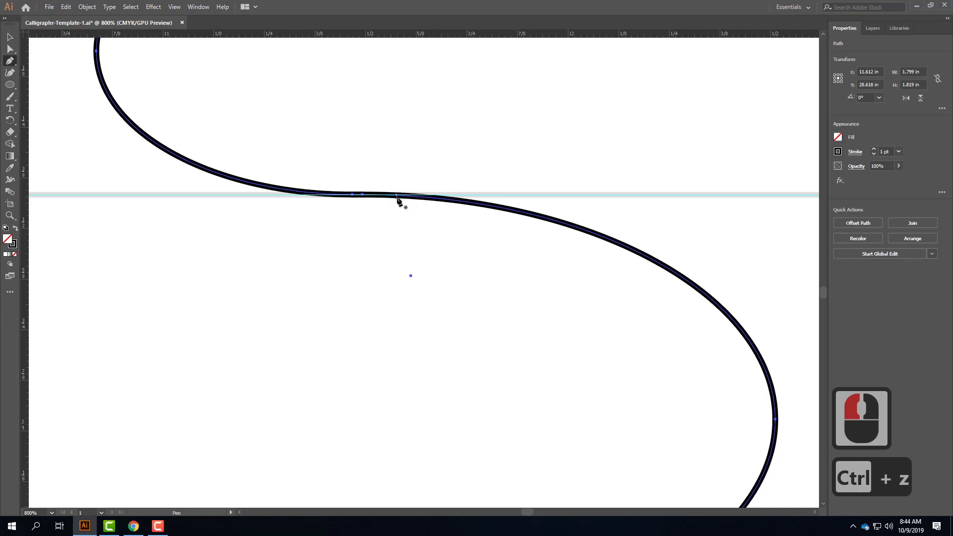
Step: Draw a closed triangle in the T cell with the Pen tool, about 1.82 in tall between the guides and pointing right
{"action": "key", "text": "ctrl+minus"}
{"action": "key", "text": "ctrl+minus"}
{"action": "key", "text": "ctrl+minus"}
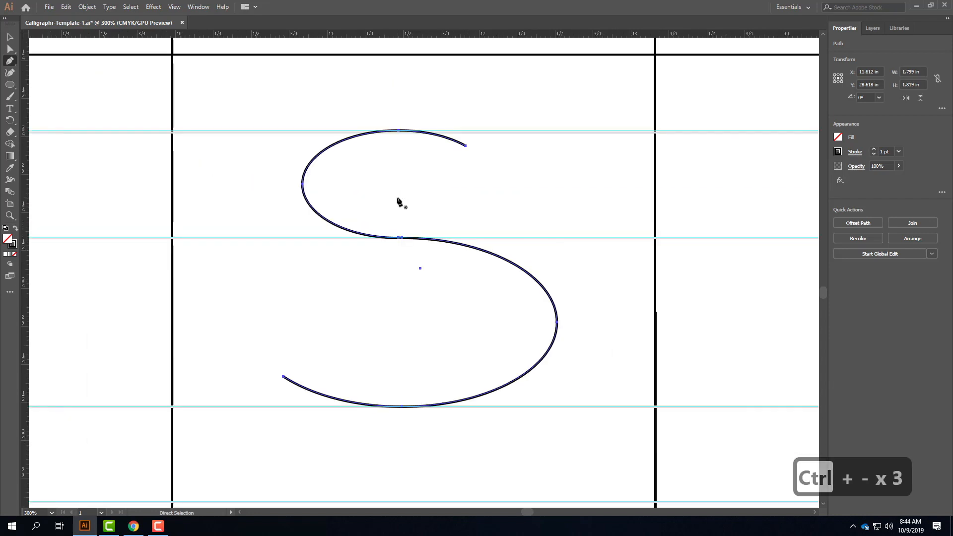
{"action": "key", "text": "ctrl+minus"}
{"action": "key", "text": "space"}
{"action": "left_click_drag", "start_coordinate": [655, 215], "coordinate": [560, 245]}
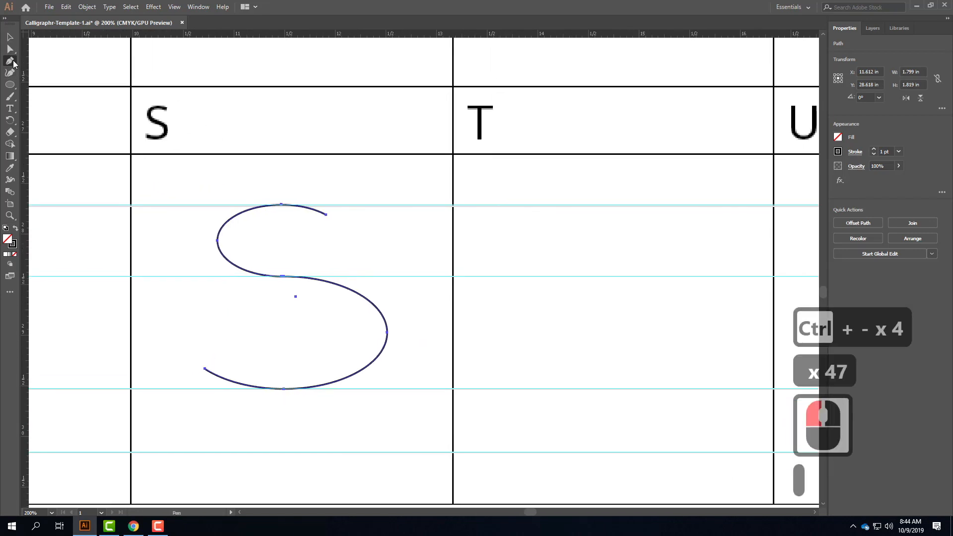
{"action": "left_click", "coordinate": [531, 224]}
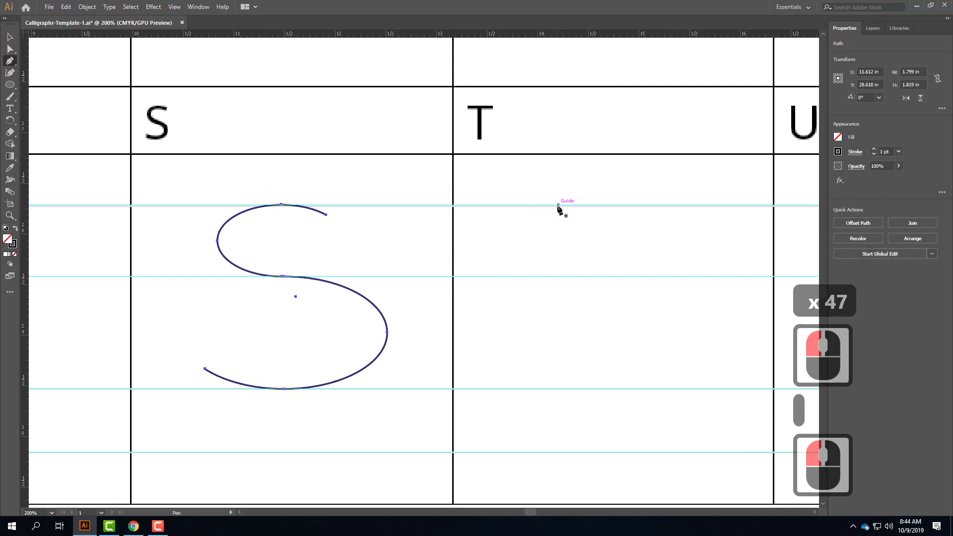
{"action": "left_click", "coordinate": [557, 204]}
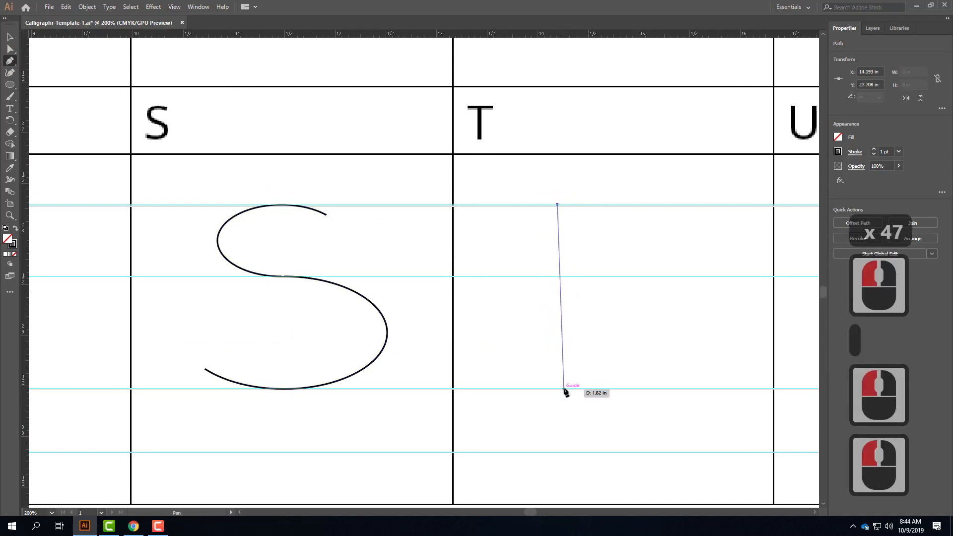
{"action": "left_click", "coordinate": [564, 389]}
{"action": "left_click", "coordinate": [671, 290]}
{"action": "left_click_drag", "start_coordinate": [557, 205], "coordinate": [561, 214]}
Step: Convert the triangle's right corner to a smooth point and extend its handles to the upper and lower guides, forming a D
{"action": "left_click", "coordinate": [10, 48]}
{"action": "left_click", "coordinate": [558, 326]}
{"action": "left_click", "coordinate": [685, 321]}
{"action": "left_click", "coordinate": [674, 292]}
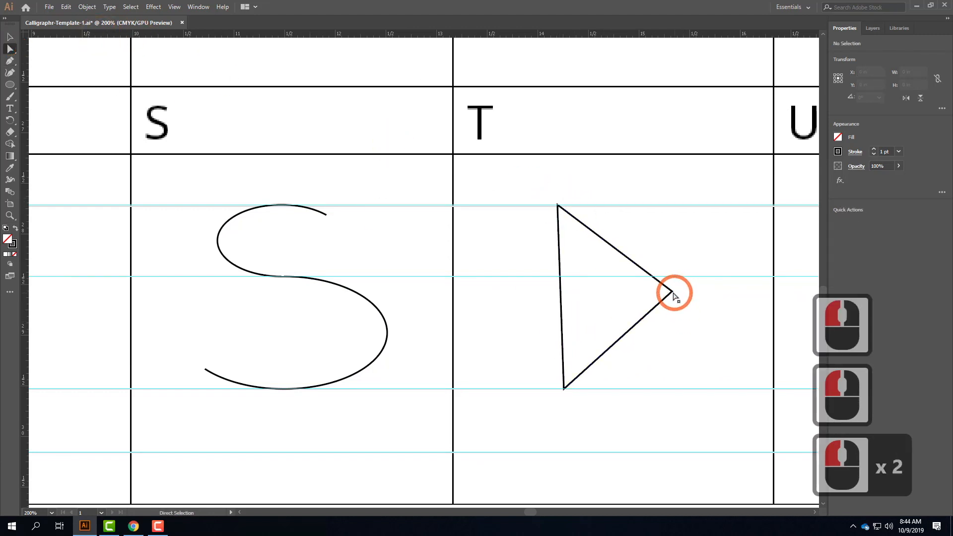
{"action": "left_click", "coordinate": [675, 286]}
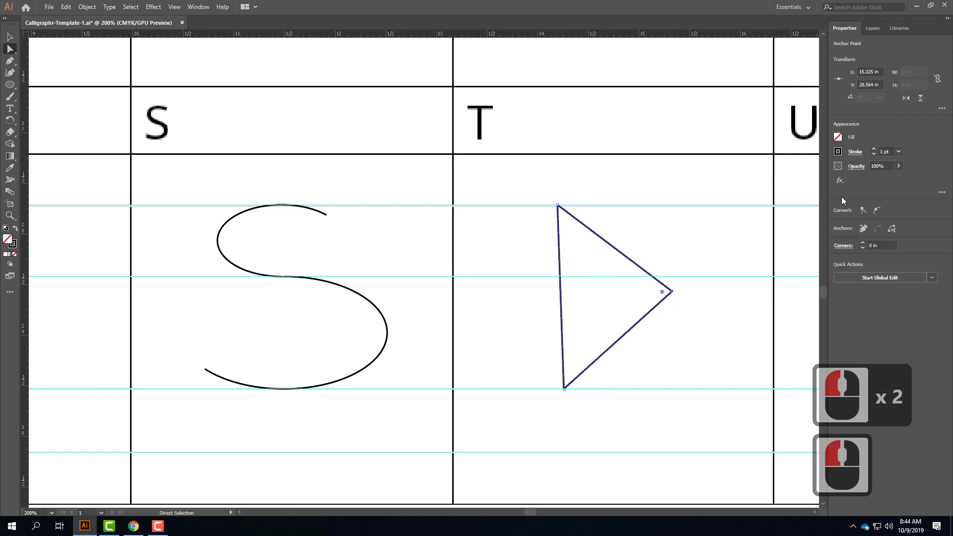
{"action": "left_click", "coordinate": [877, 210]}
{"action": "left_click_drag", "start_coordinate": [671, 256], "coordinate": [670, 209]}
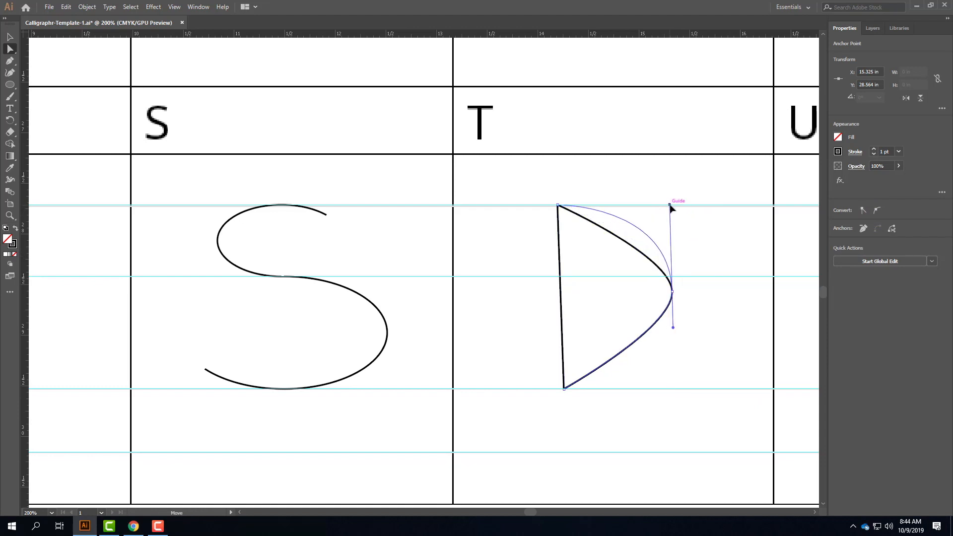
{"action": "left_click_drag", "start_coordinate": [673, 328], "coordinate": [676, 393]}
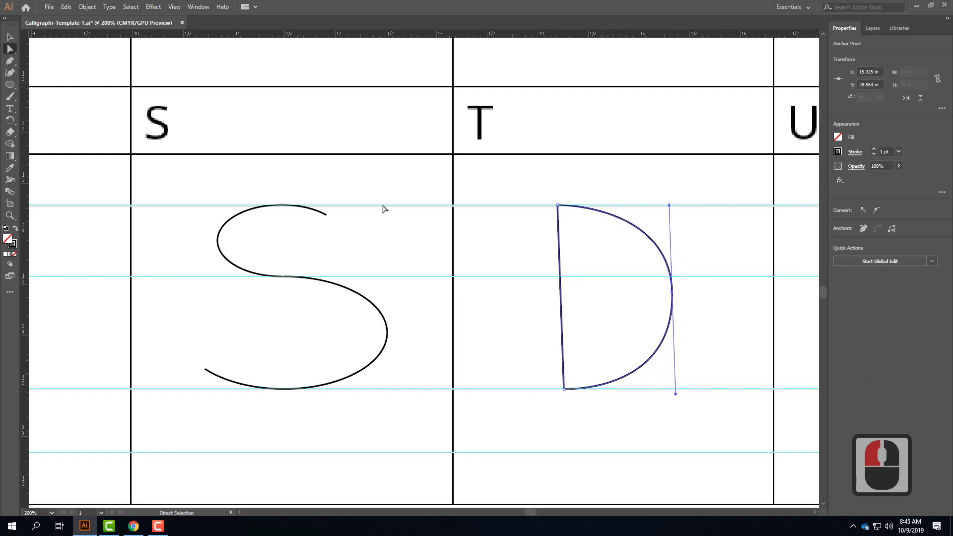
Step: Convert the right anchor of the D shape in the T cell back to a corner point
{"action": "left_click", "coordinate": [10, 49]}
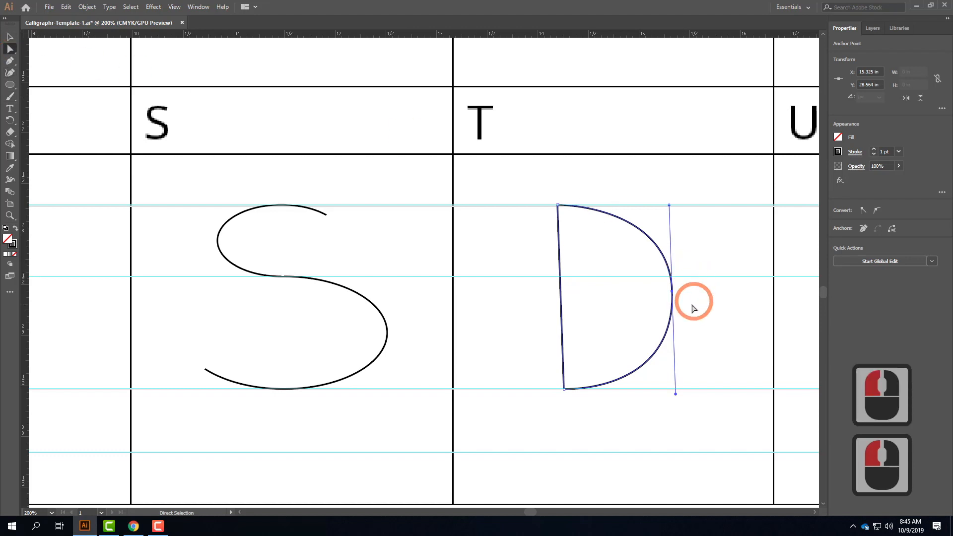
{"action": "left_click", "coordinate": [863, 211]}
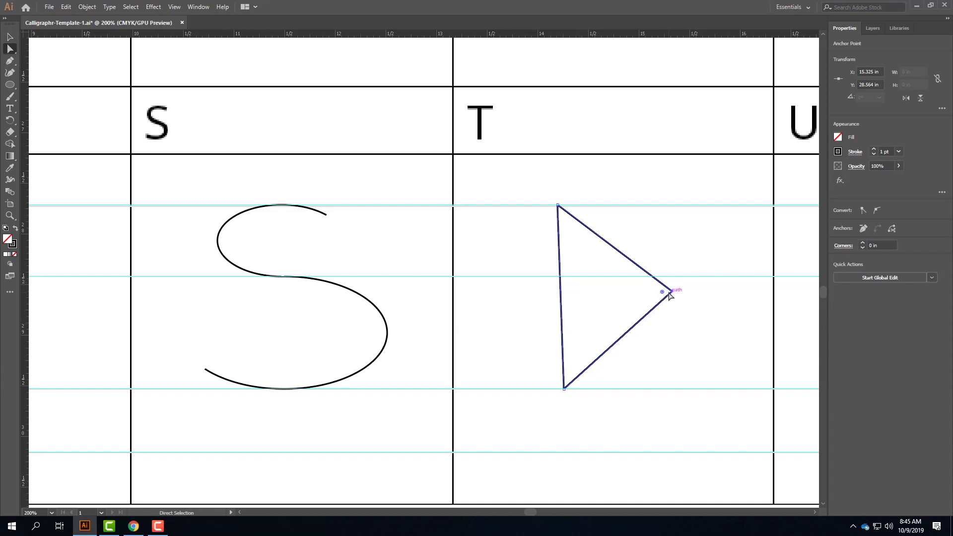
Step: Cut the T cell triangle's path at its right corner and pull the two loose ends apart vertically
{"action": "left_click", "coordinate": [892, 228]}
{"action": "left_click", "coordinate": [679, 295]}
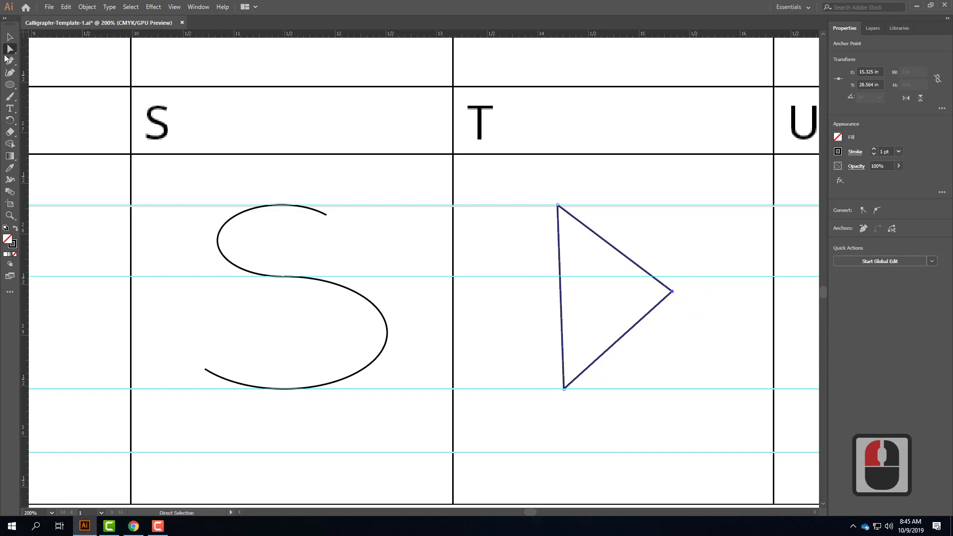
{"action": "left_click", "coordinate": [73, 67]}
{"action": "left_click", "coordinate": [537, 320]}
{"action": "left_click", "coordinate": [648, 311]}
{"action": "left_click", "coordinate": [653, 308]}
{"action": "left_click", "coordinate": [668, 292]}
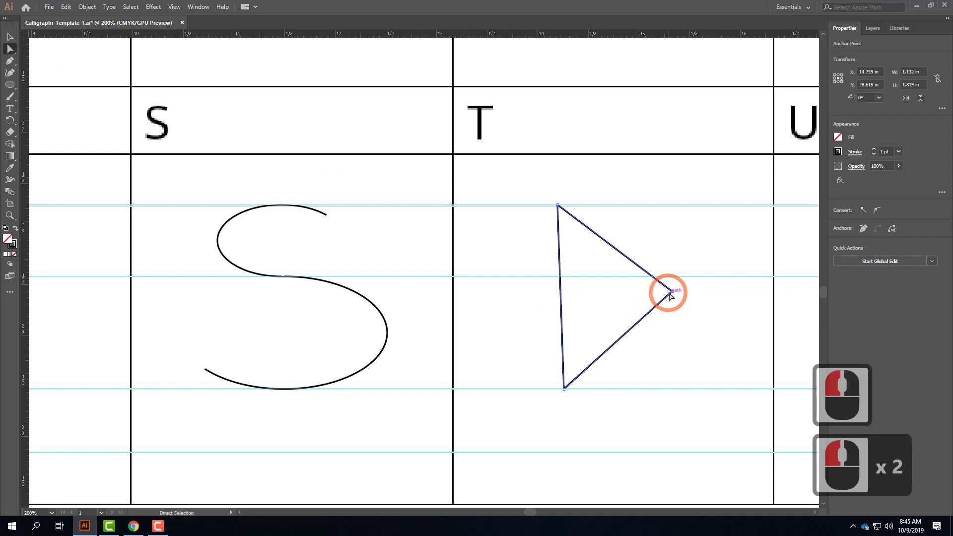
{"action": "left_click_drag", "start_coordinate": [669, 293], "coordinate": [678, 318]}
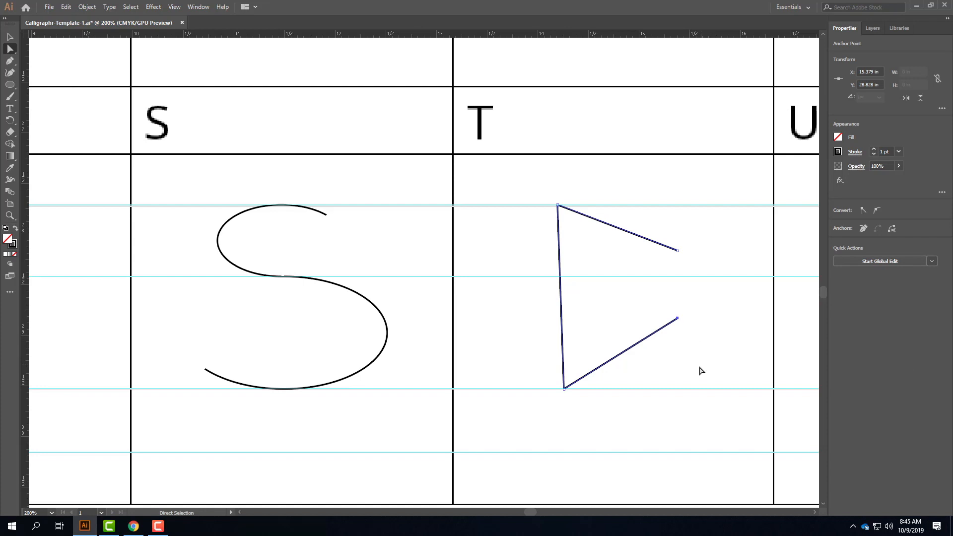
Step: Set the stroke weight of the S path to 6 pt and deselect it
{"action": "scroll", "coordinate": [672, 327], "scroll_direction": "up", "scroll_amount": 10}
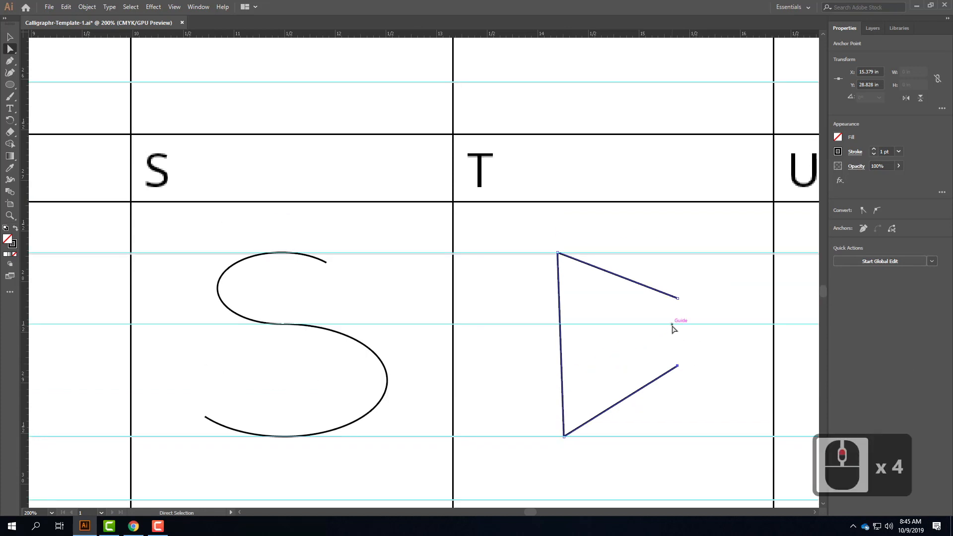
{"action": "scroll", "coordinate": [662, 293], "scroll_direction": "down", "scroll_amount": 10}
{"action": "scroll", "coordinate": [660, 290], "scroll_direction": "down", "scroll_amount": 5}
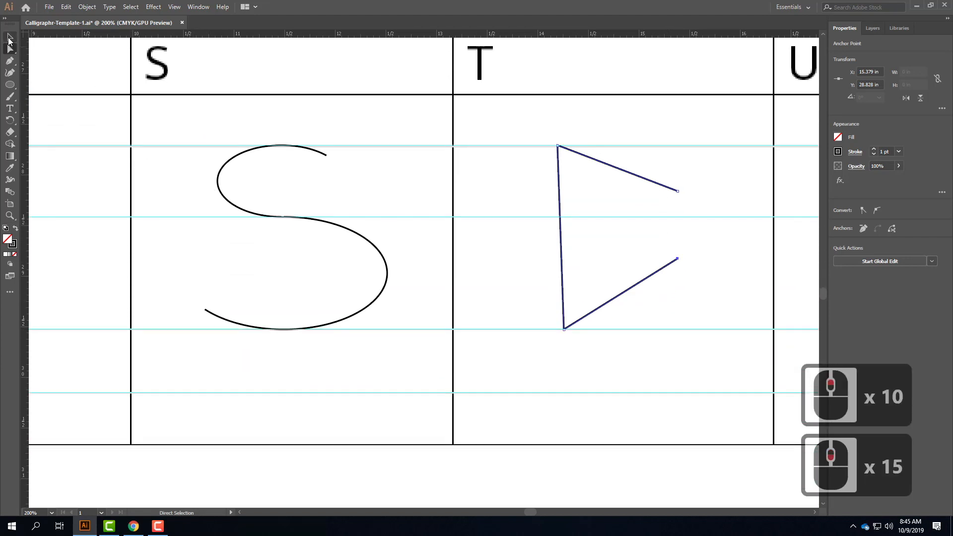
{"action": "left_click", "coordinate": [8, 37]}
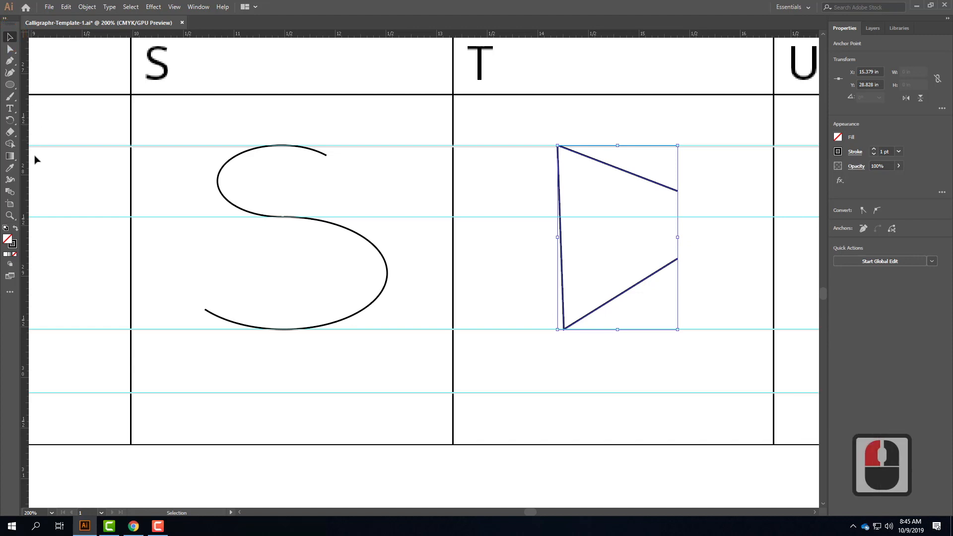
{"action": "left_click", "coordinate": [221, 174]}
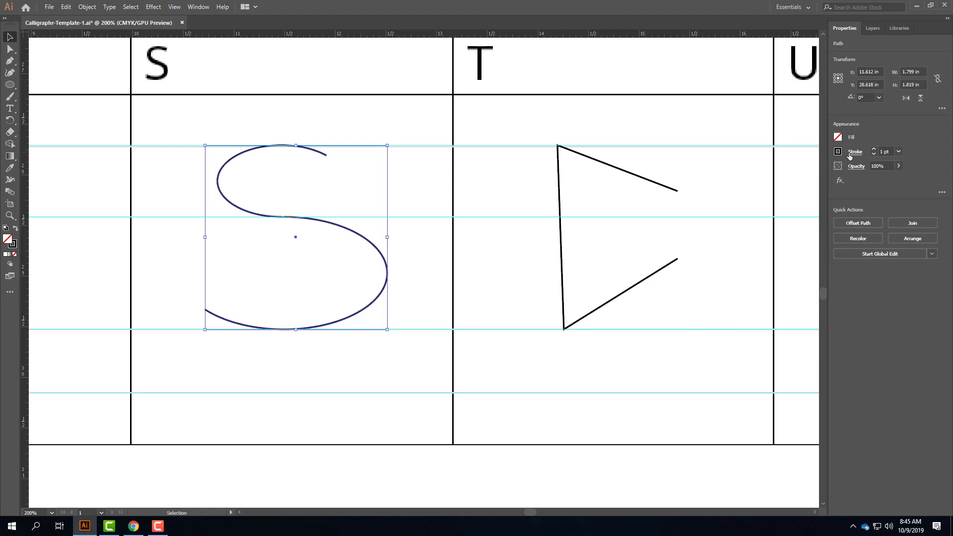
{"action": "left_click", "coordinate": [874, 149]}
{"action": "left_click", "coordinate": [874, 149]}
{"action": "left_click", "coordinate": [874, 149]}
{"action": "left_click", "coordinate": [874, 149]}
{"action": "left_click", "coordinate": [874, 150]}
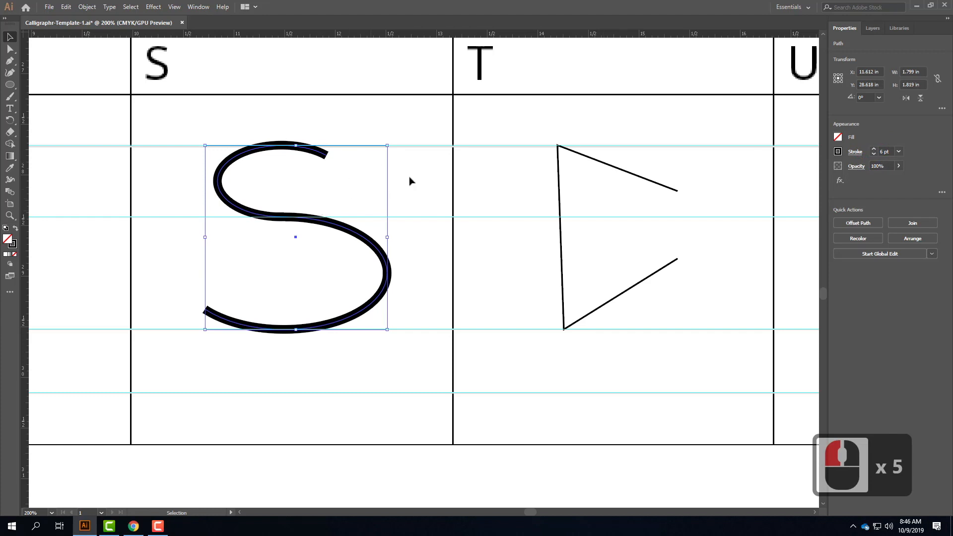
{"action": "left_click", "coordinate": [431, 178]}
Step: Set the stroke weight of the C path to 6 pt
{"action": "scroll", "coordinate": [434, 200], "scroll_direction": "up", "scroll_amount": 6}
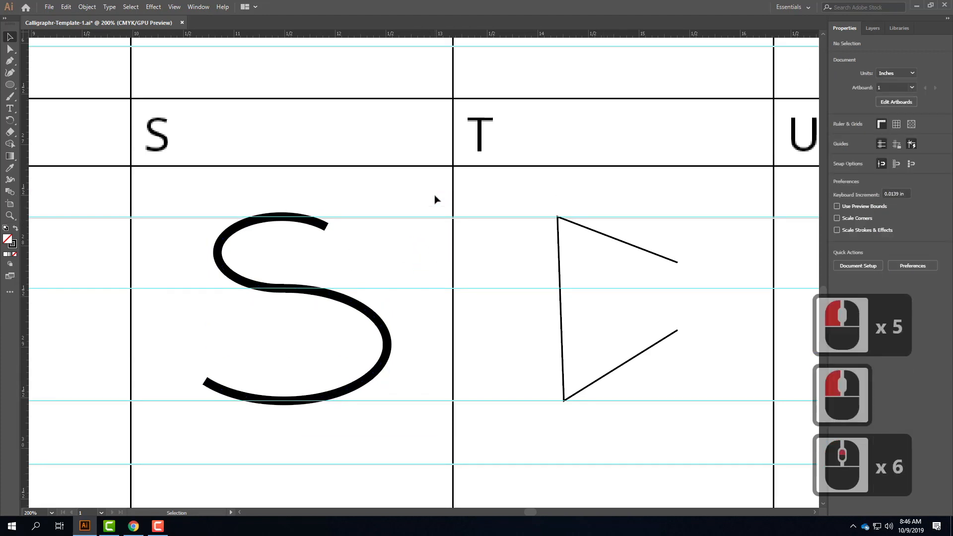
{"action": "left_click_drag", "start_coordinate": [355, 139], "coordinate": [556, 373]}
{"action": "left_click_drag", "start_coordinate": [398, 157], "coordinate": [654, 404]}
{"action": "left_click_drag", "start_coordinate": [393, 227], "coordinate": [498, 467]}
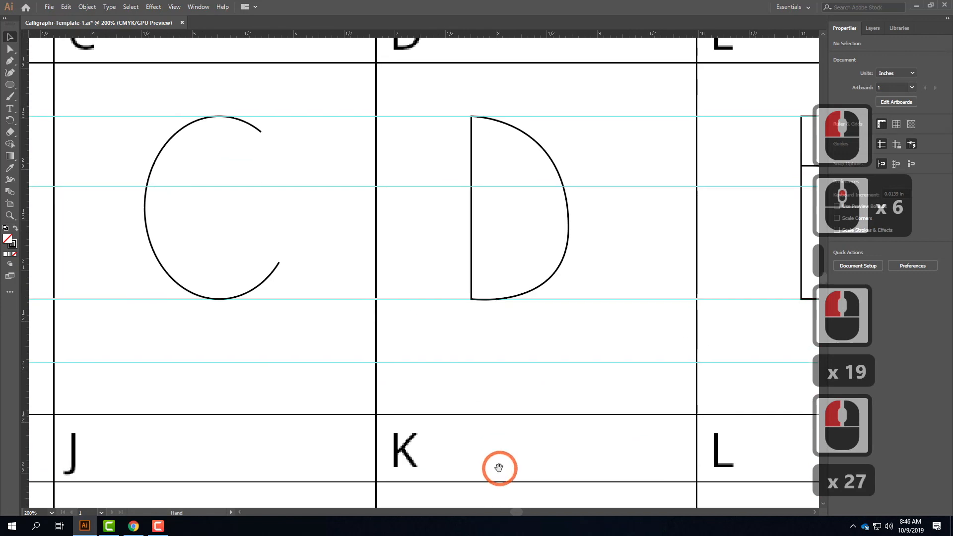
{"action": "left_click", "coordinate": [268, 276]}
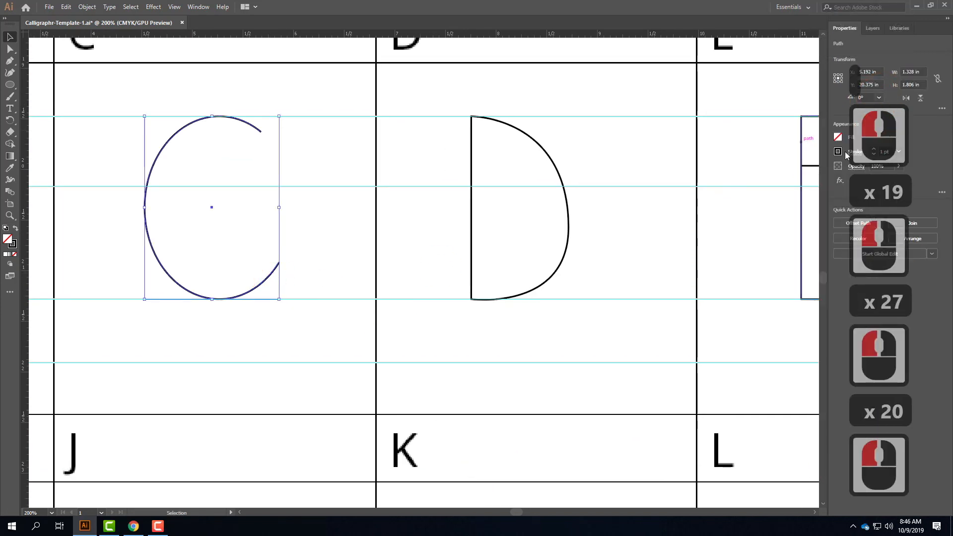
{"action": "left_click", "coordinate": [873, 150]}
{"action": "left_click", "coordinate": [874, 150]}
{"action": "left_click", "coordinate": [874, 150]}
{"action": "left_click", "coordinate": [874, 150]}
{"action": "left_click", "coordinate": [874, 150]}
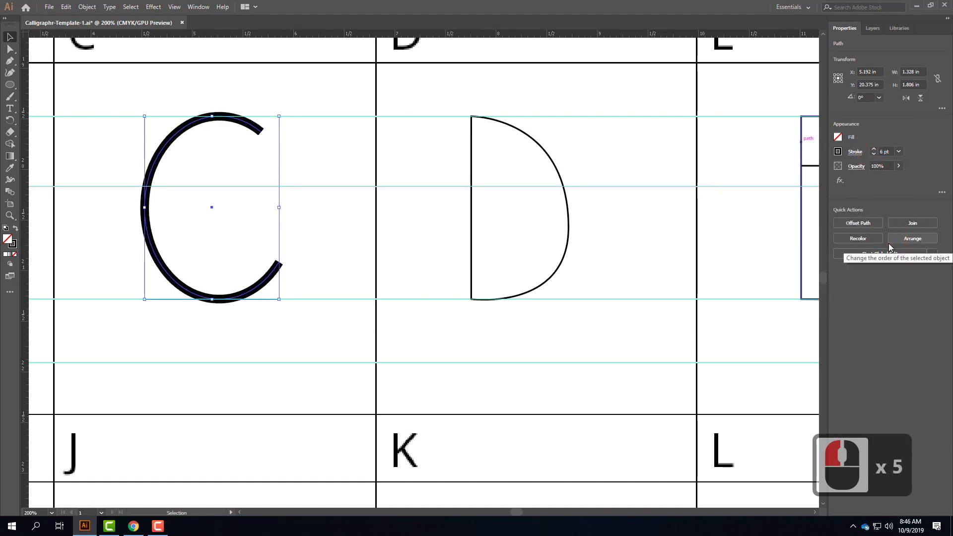
{"action": "left_click", "coordinate": [855, 155]}
{"action": "left_click", "coordinate": [877, 188]}
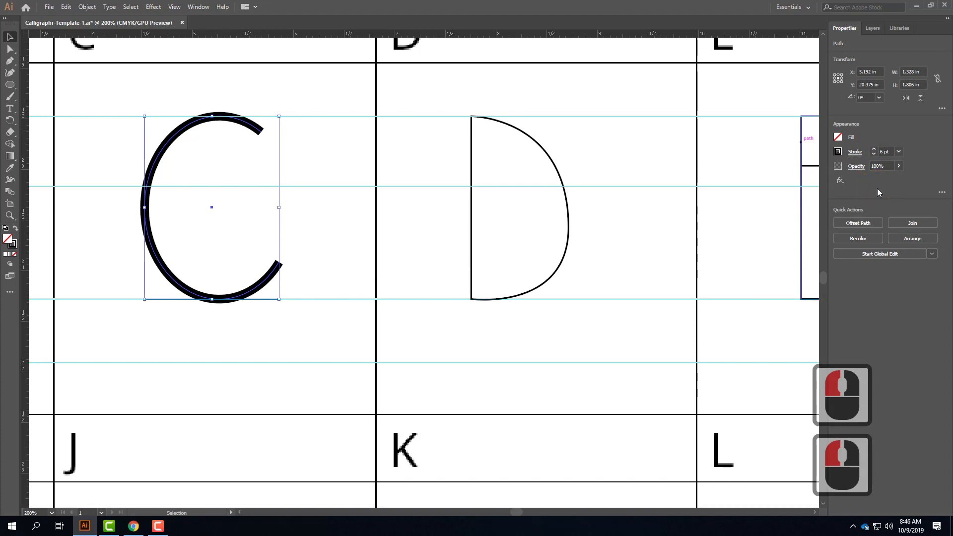
Step: Set the stroke weight of the D path to 6 pt
{"action": "left_click", "coordinate": [470, 157]}
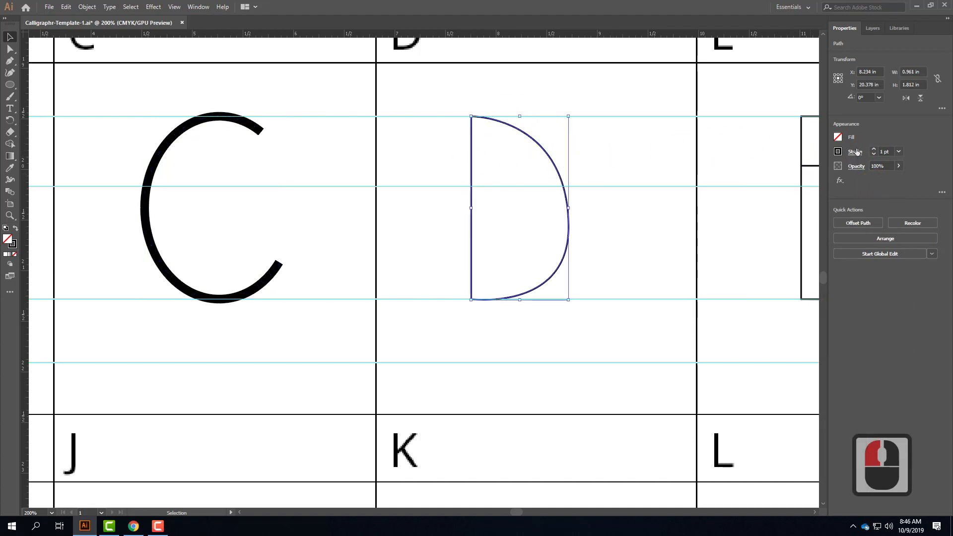
{"action": "left_click", "coordinate": [874, 150]}
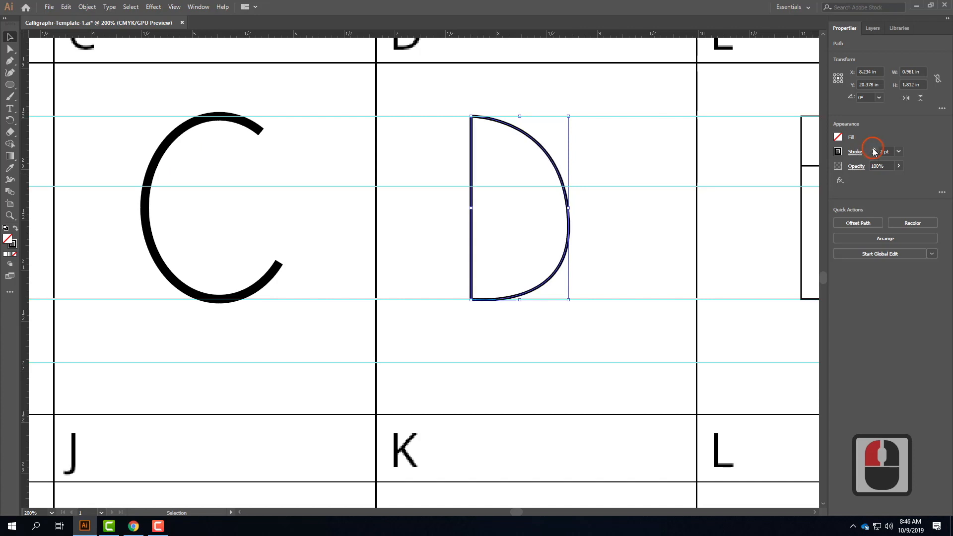
{"action": "left_click", "coordinate": [874, 149]}
{"action": "left_click", "coordinate": [874, 149]}
{"action": "left_click", "coordinate": [874, 150]}
{"action": "left_click", "coordinate": [874, 149]}
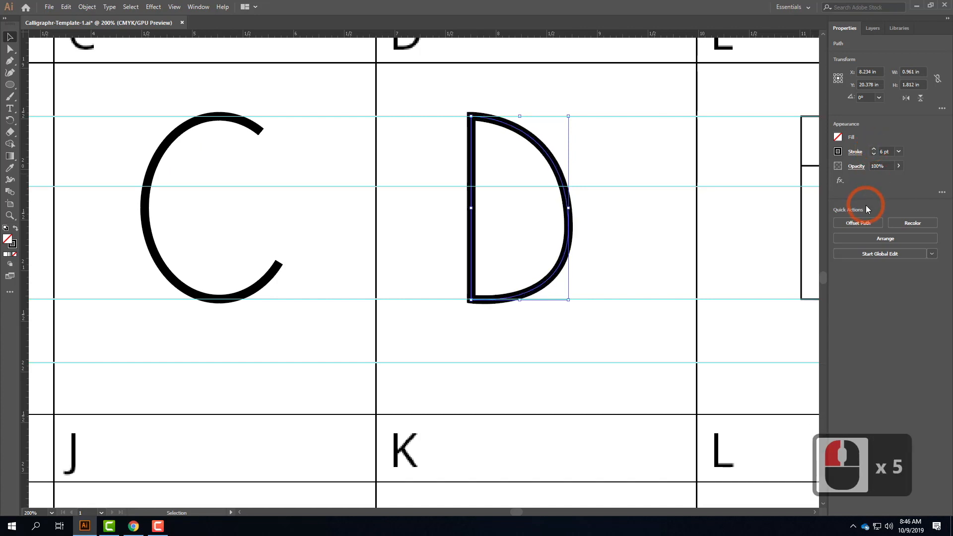
Step: Try the round and bevel corner joins on the D's stroke, and return to the miter join
{"action": "left_click", "coordinate": [855, 151]}
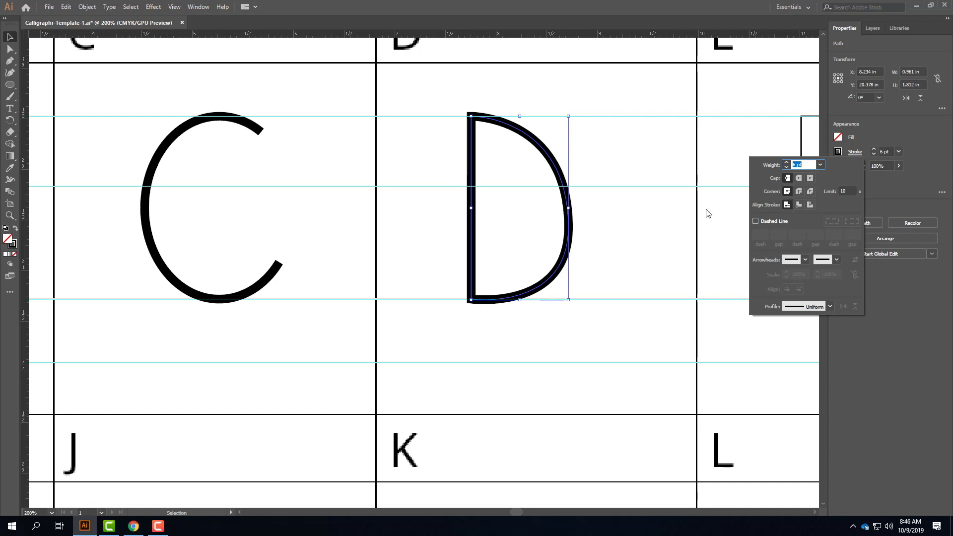
{"action": "left_click", "coordinate": [798, 192]}
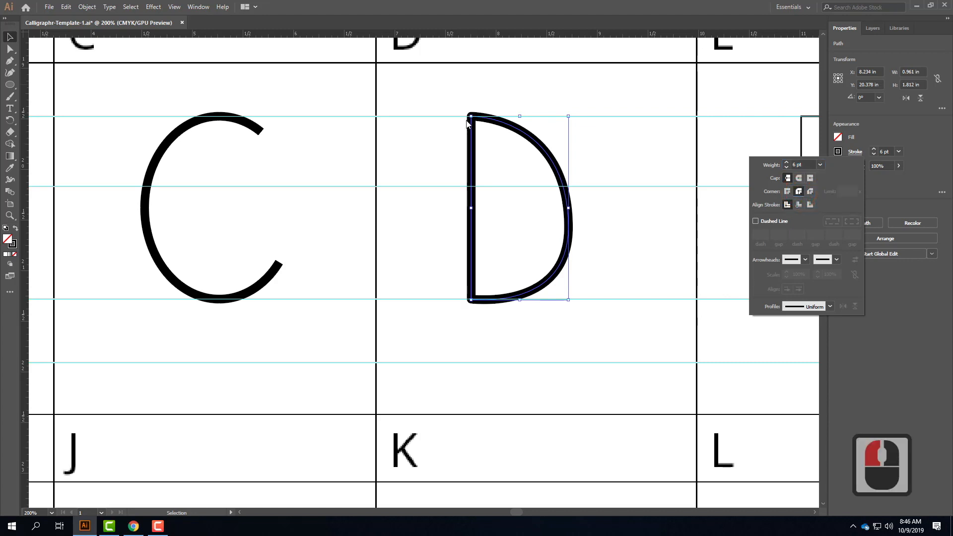
{"action": "left_click", "coordinate": [812, 192]}
{"action": "left_click", "coordinate": [787, 193]}
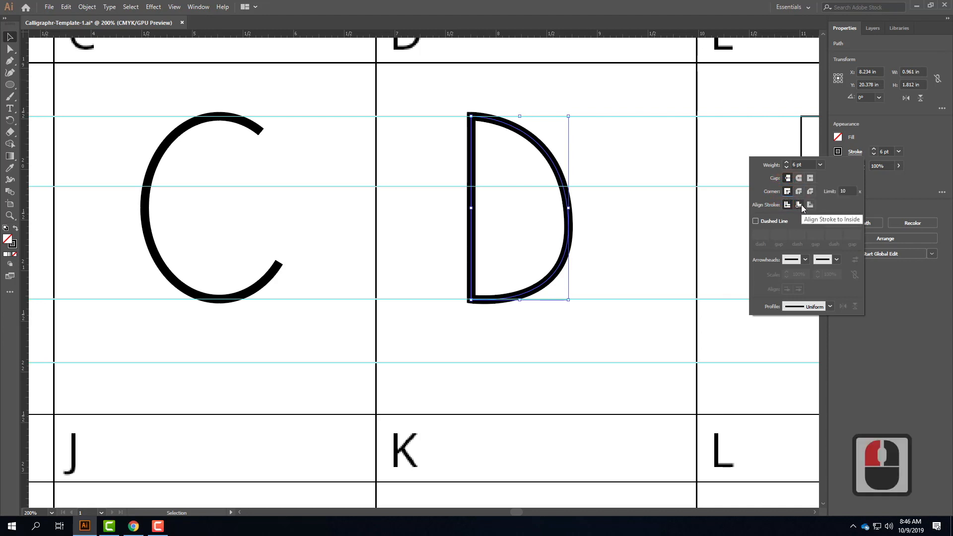
Step: Try aligning the D's stroke to the inside and outside of its path, and return it to center alignment
{"action": "left_click", "coordinate": [799, 205]}
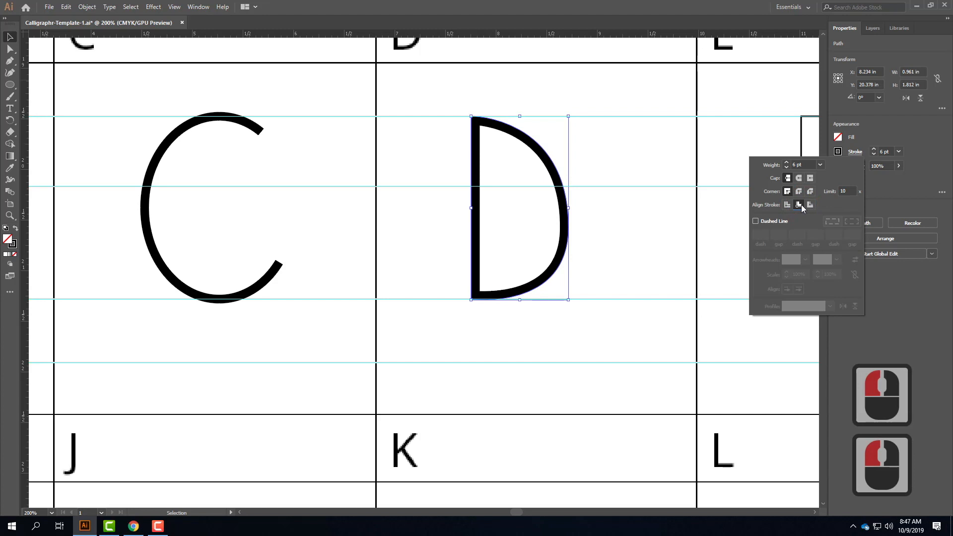
{"action": "left_click", "coordinate": [787, 205]}
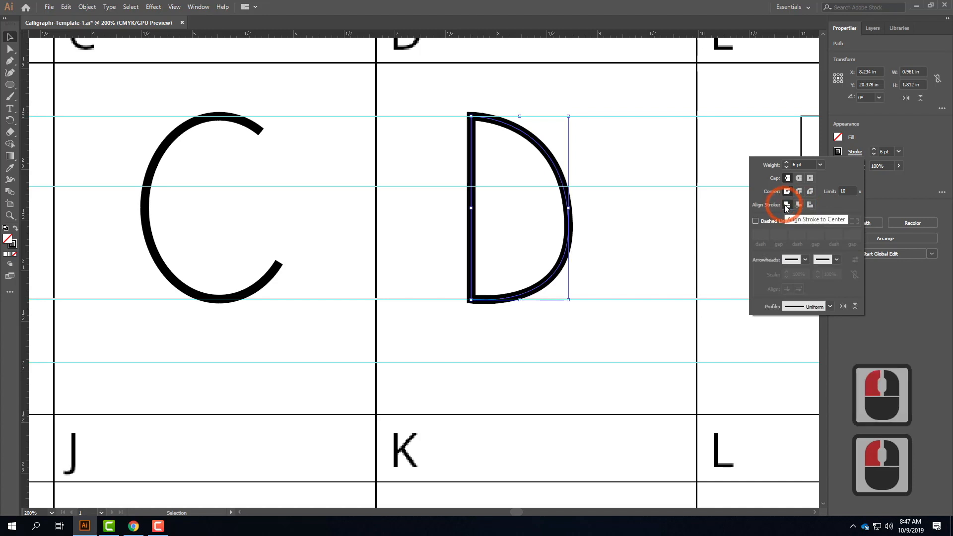
{"action": "left_click", "coordinate": [799, 204]}
{"action": "left_click", "coordinate": [810, 205]}
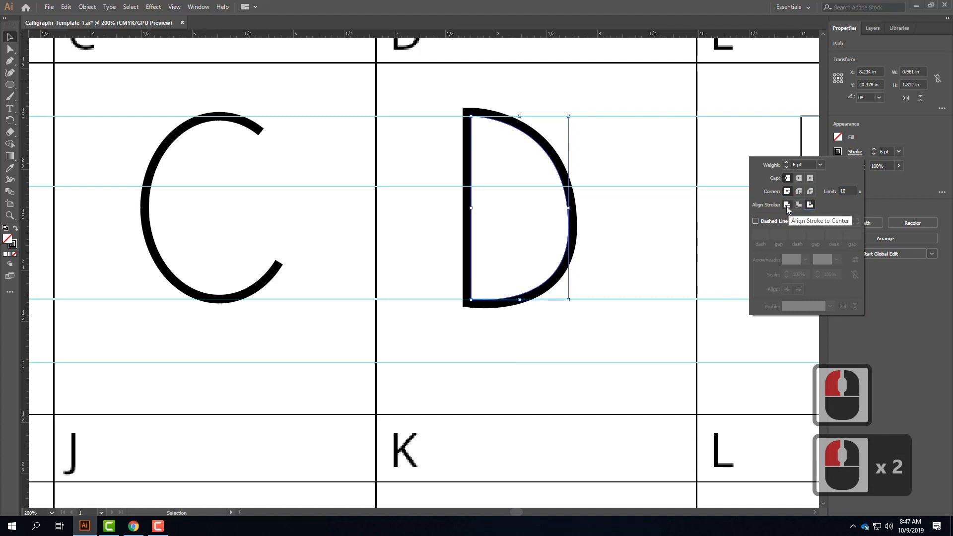
{"action": "left_click", "coordinate": [787, 205]}
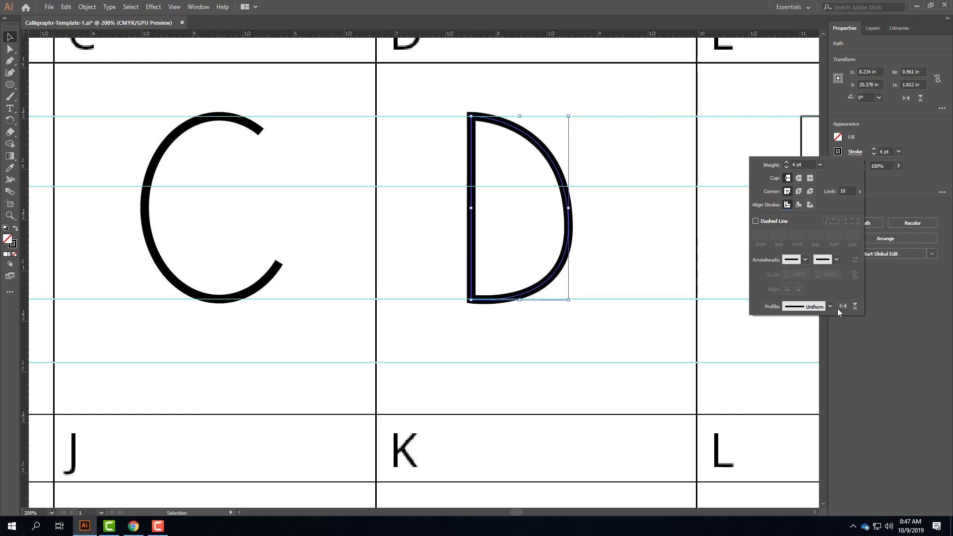
Step: Set the stroke weight of the A's two diagonal legs to 6 pt
{"action": "key", "text": "space"}
{"action": "mouse_move", "coordinate": [662, 145]}
{"action": "left_mouse_down"}
{"action": "mouse_move", "coordinate": [292, 425]}
{"action": "mouse_move", "coordinate": [78, 531]}
{"action": "mouse_move", "coordinate": [3, 529]}
{"action": "left_mouse_up"}
{"action": "left_click_drag", "start_coordinate": [586, 357], "coordinate": [122, 352]}
{"action": "left_click_drag", "start_coordinate": [489, 304], "coordinate": [173, 358]}
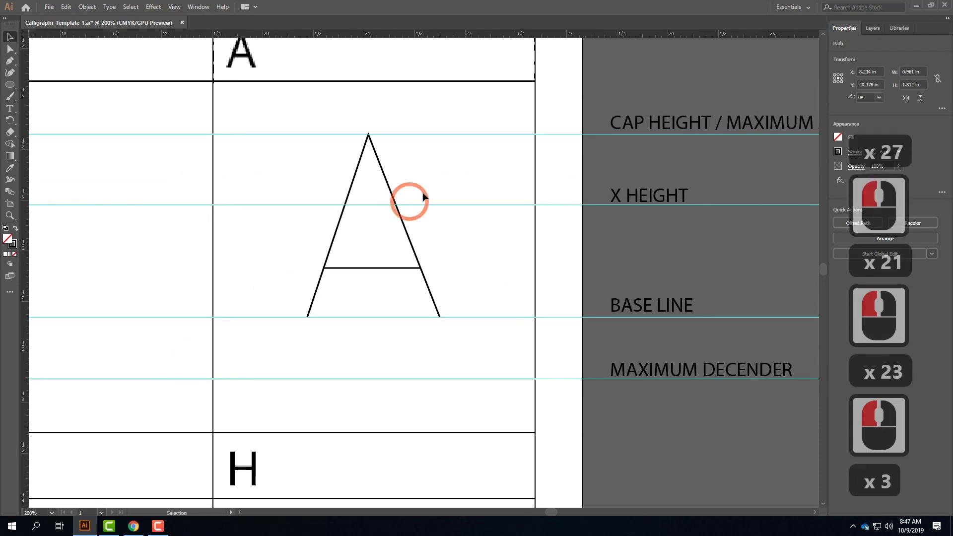
{"action": "left_click", "coordinate": [356, 169]}
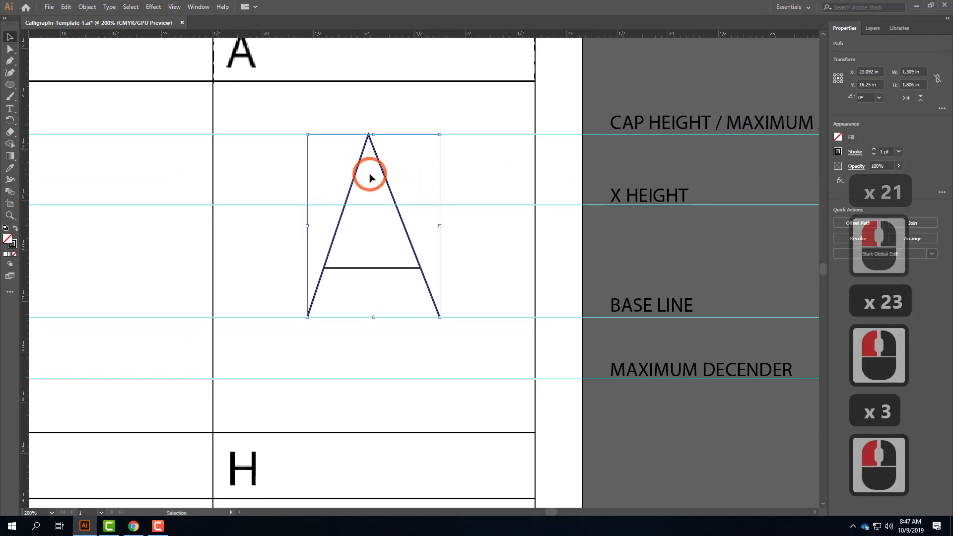
{"action": "left_click", "coordinate": [874, 149]}
{"action": "left_click", "coordinate": [874, 149]}
{"action": "left_click", "coordinate": [874, 149]}
{"action": "left_click", "coordinate": [874, 149]}
{"action": "left_click", "coordinate": [873, 149]}
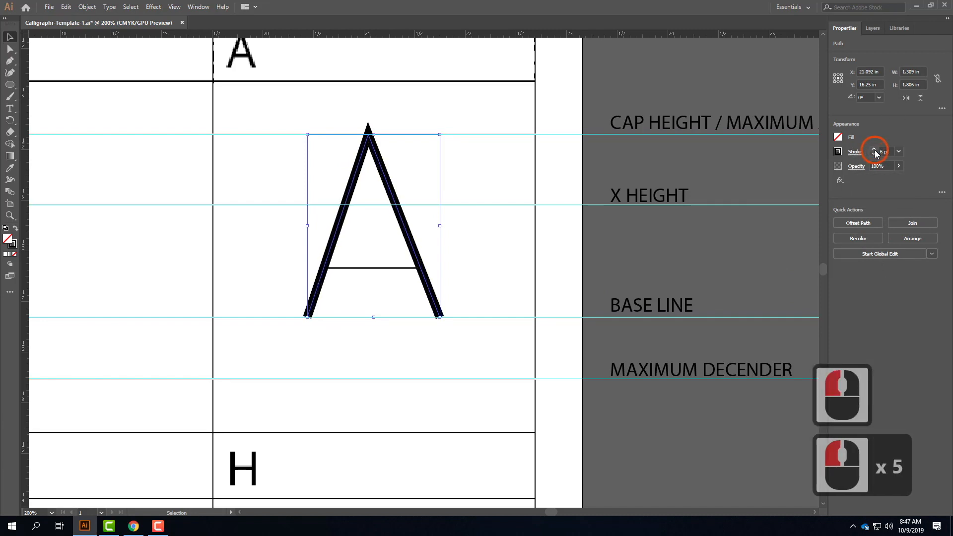
Step: Try the round and projecting caps on the ends of the A's legs, and return to the butt cap
{"action": "left_click", "coordinate": [854, 152]}
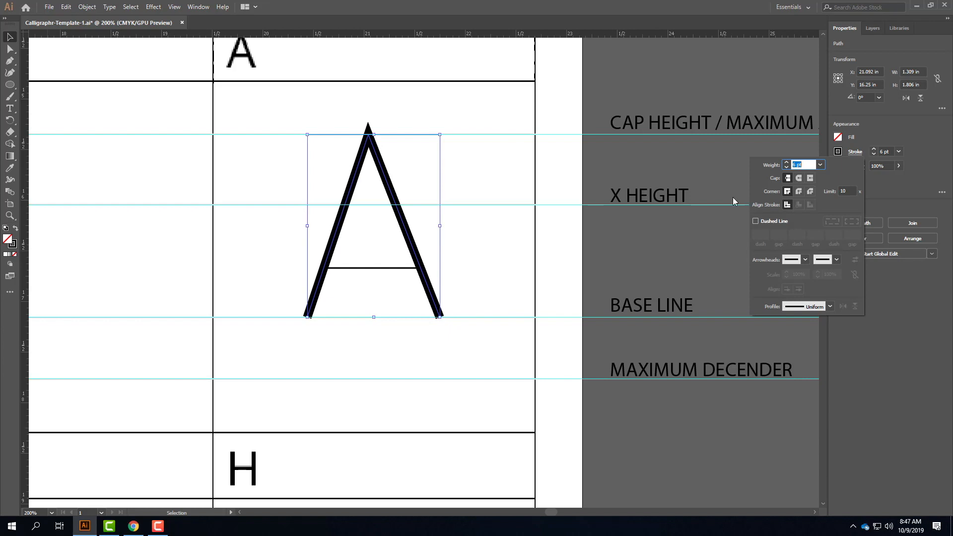
{"action": "left_click", "coordinate": [799, 178]}
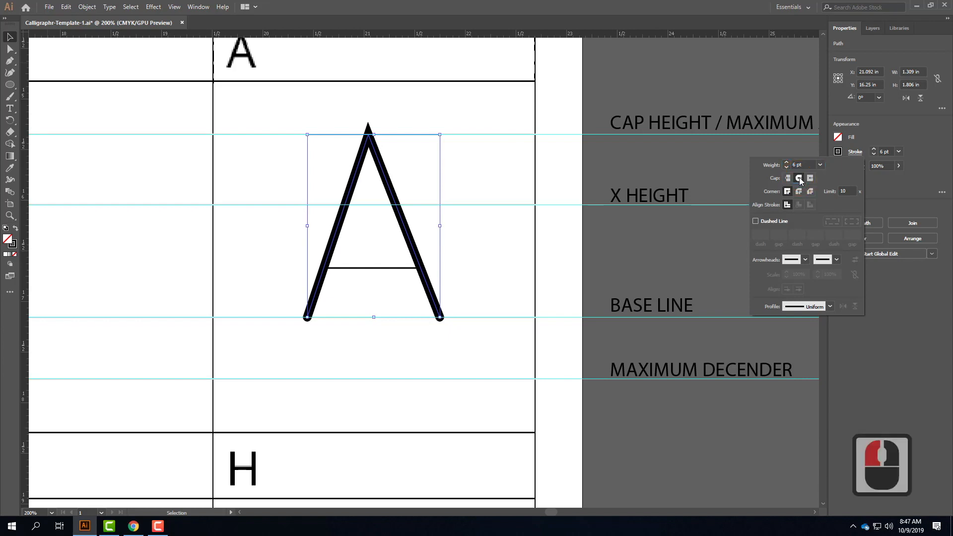
{"action": "left_click", "coordinate": [810, 178]}
{"action": "left_click", "coordinate": [788, 178]}
Step: Apply a round corner join and round caps to the A's legs, and deselect the path
{"action": "left_click", "coordinate": [798, 192]}
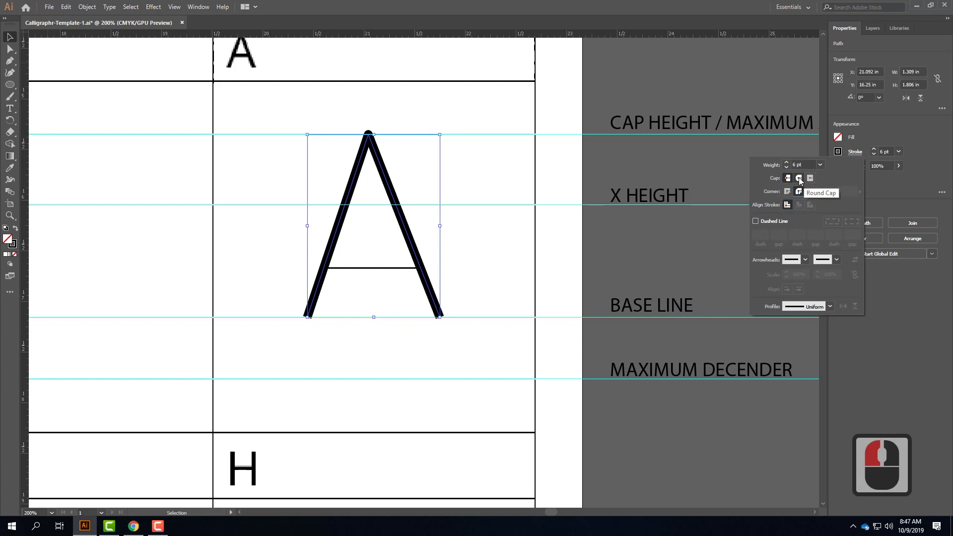
{"action": "left_click", "coordinate": [799, 178]}
{"action": "left_click", "coordinate": [546, 166]}
{"action": "left_click", "coordinate": [503, 162]}
{"action": "left_click", "coordinate": [433, 299]}
{"action": "left_click", "coordinate": [115, 39]}
{"action": "left_click", "coordinate": [98, 85]}
{"action": "left_click", "coordinate": [323, 255]}
{"action": "left_click", "coordinate": [322, 321]}
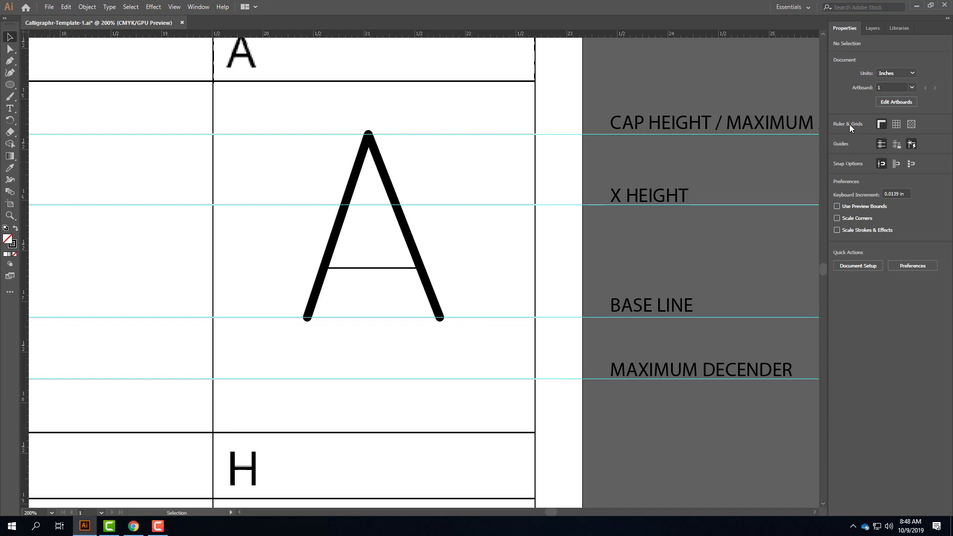
Step: Restore the butt cap and miter corner join on the A's legs
{"action": "left_click", "coordinate": [411, 241]}
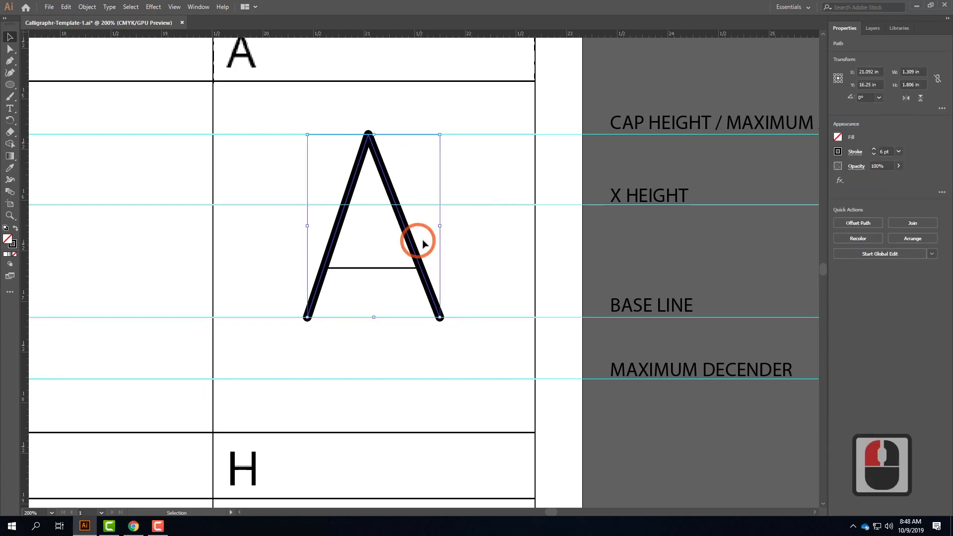
{"action": "left_click", "coordinate": [856, 152]}
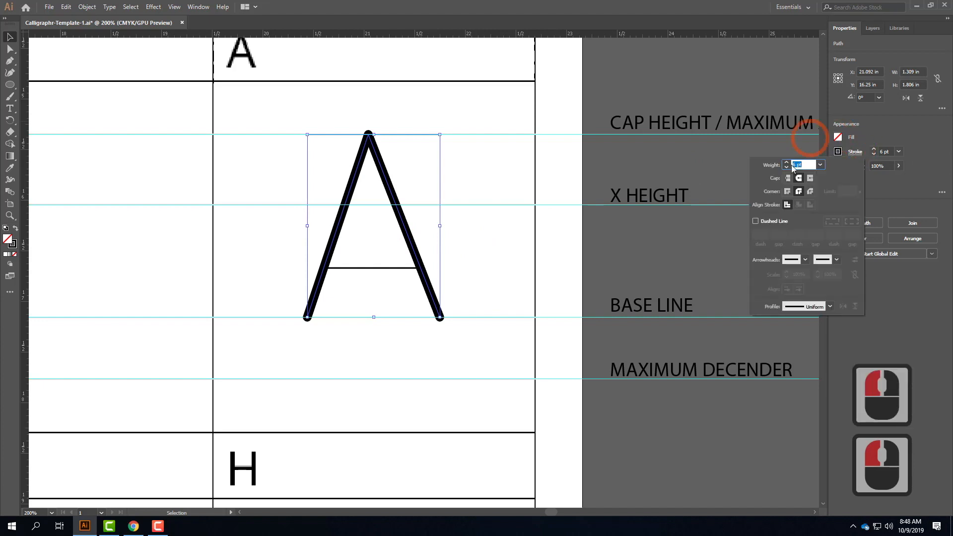
{"action": "left_click", "coordinate": [788, 177]}
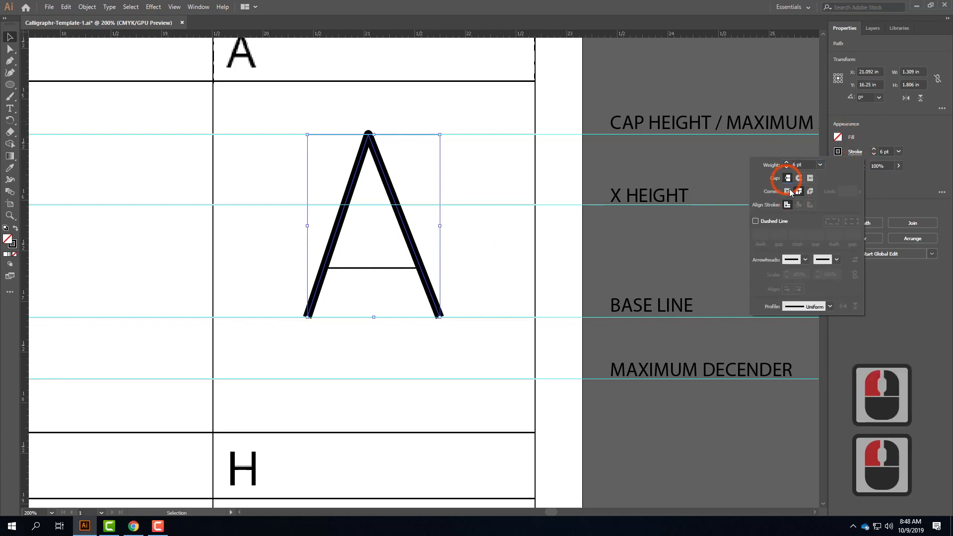
{"action": "left_click", "coordinate": [788, 192]}
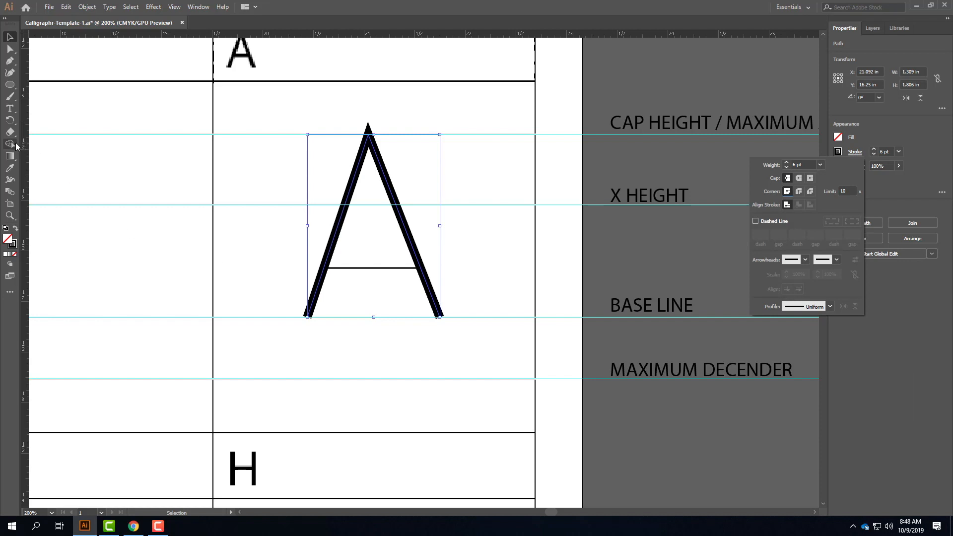
{"action": "left_click", "coordinate": [12, 181]}
{"action": "left_click", "coordinate": [13, 177]}
{"action": "left_click", "coordinate": [366, 131]}
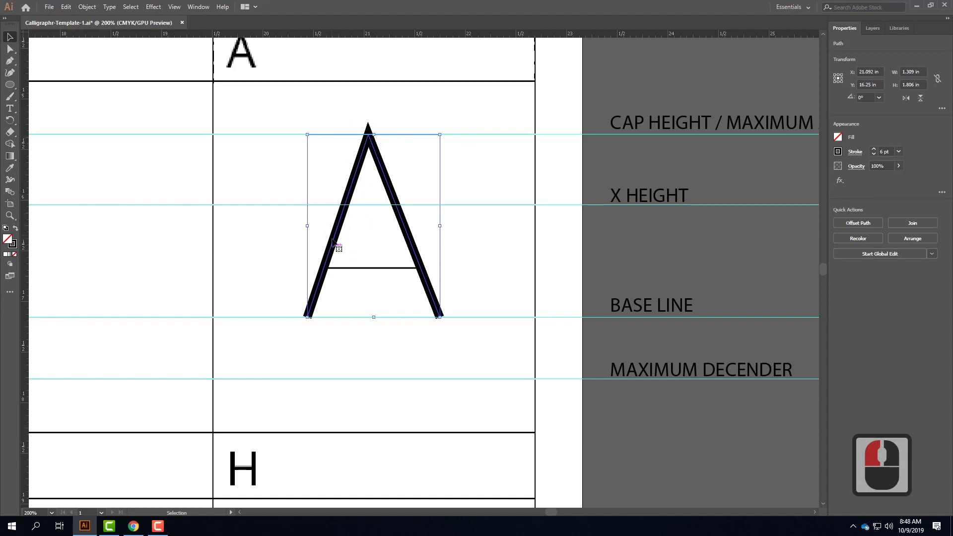
Step: Pinch the A's left leg thin at its midpoint with the Width tool, trying a wide bulge there along the way
{"action": "left_click_drag", "start_coordinate": [337, 233], "coordinate": [343, 236]}
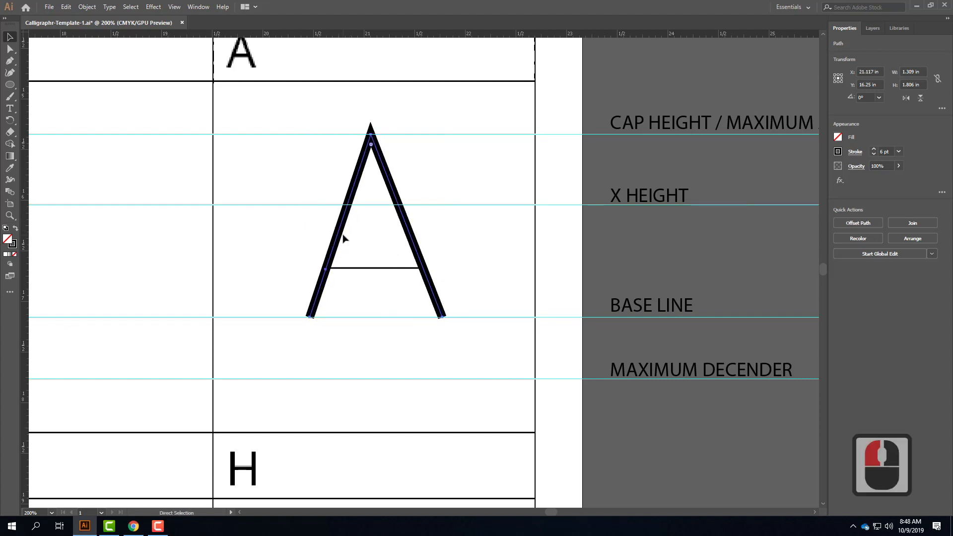
{"action": "key", "text": "ctrl+z"}
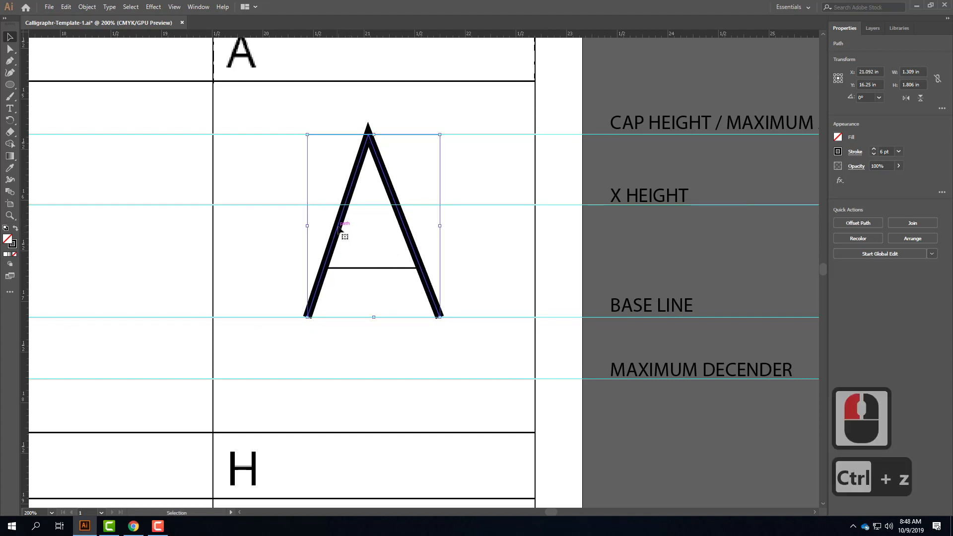
{"action": "left_click", "coordinate": [10, 179]}
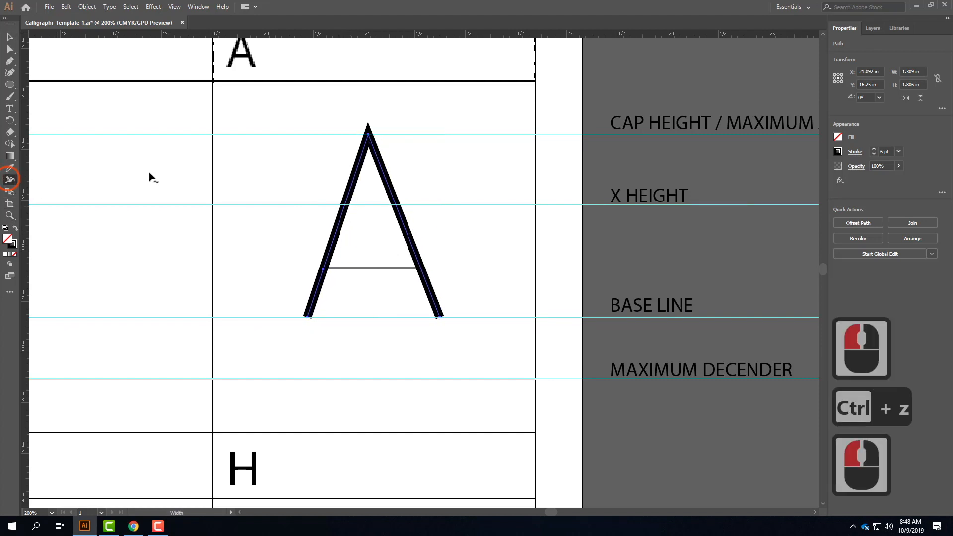
{"action": "left_click", "coordinate": [341, 223]}
{"action": "mouse_move", "coordinate": [342, 225]}
{"action": "left_mouse_down"}
{"action": "mouse_move", "coordinate": [373, 242]}
{"action": "mouse_move", "coordinate": [338, 229]}
{"action": "left_mouse_up"}
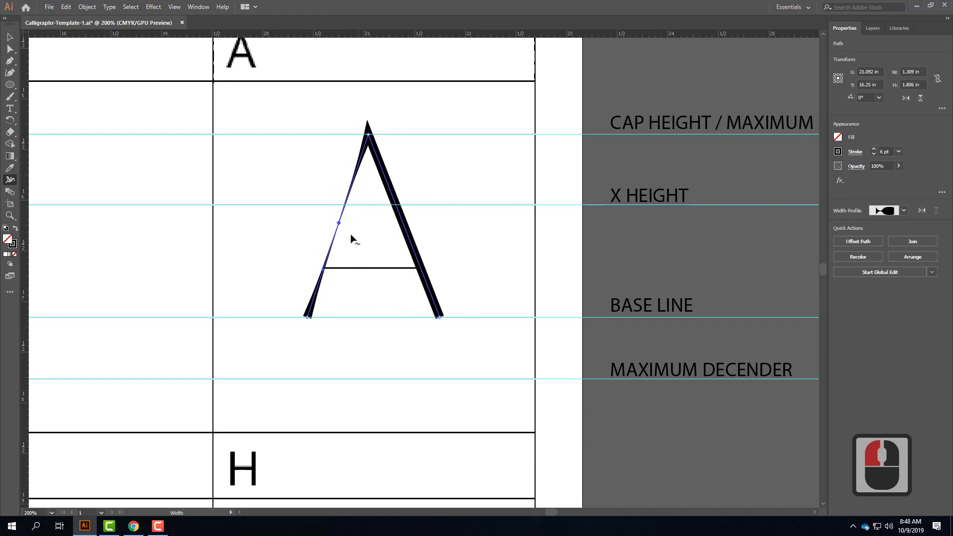
{"action": "left_click_drag", "start_coordinate": [339, 224], "coordinate": [359, 230]}
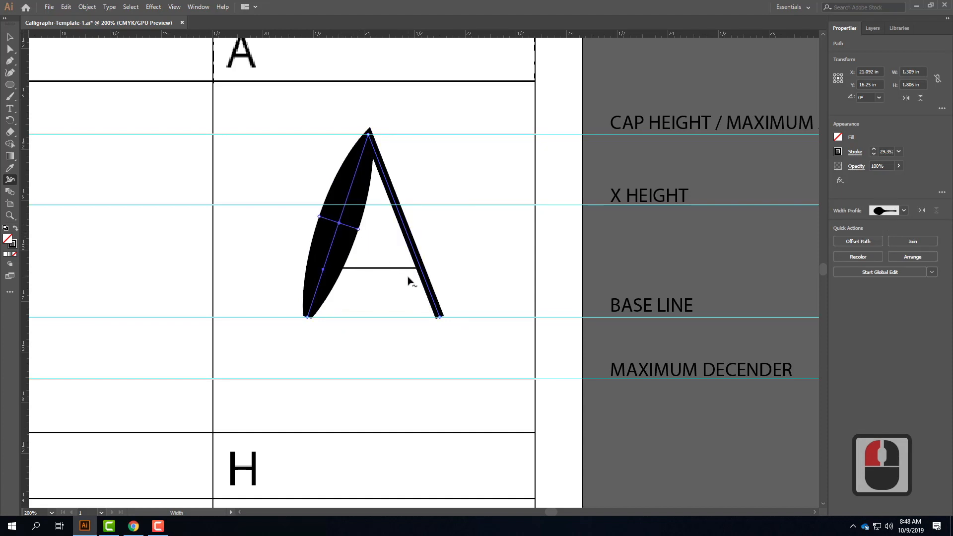
{"action": "left_click_drag", "start_coordinate": [359, 229], "coordinate": [339, 224]}
Step: Thin the middle of the A's right leg and thicken the middle of its crossbar with the Width tool, and deselect
{"action": "mouse_move", "coordinate": [401, 217]}
{"action": "left_mouse_down"}
{"action": "mouse_move", "coordinate": [392, 225]}
{"action": "mouse_move", "coordinate": [401, 217]}
{"action": "left_mouse_up"}
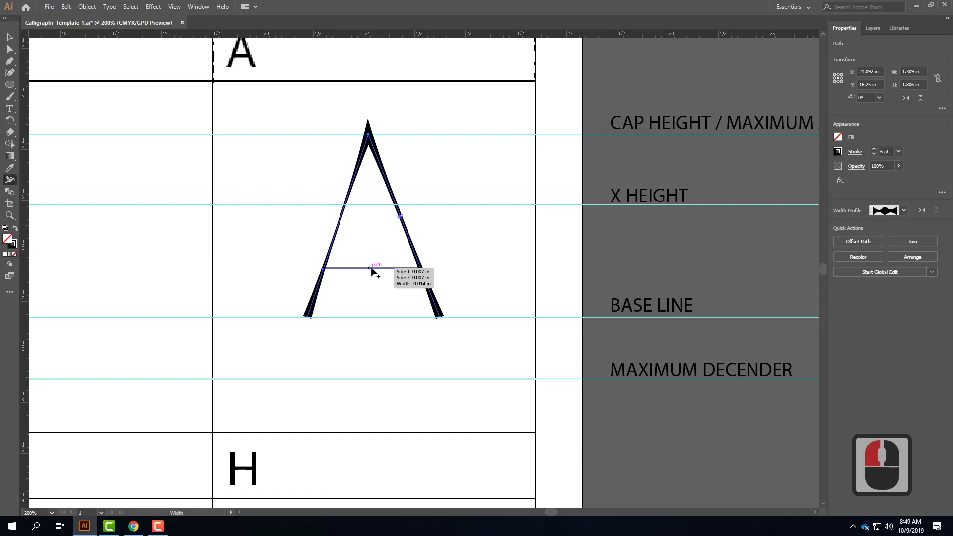
{"action": "left_click_drag", "start_coordinate": [372, 269], "coordinate": [370, 272]}
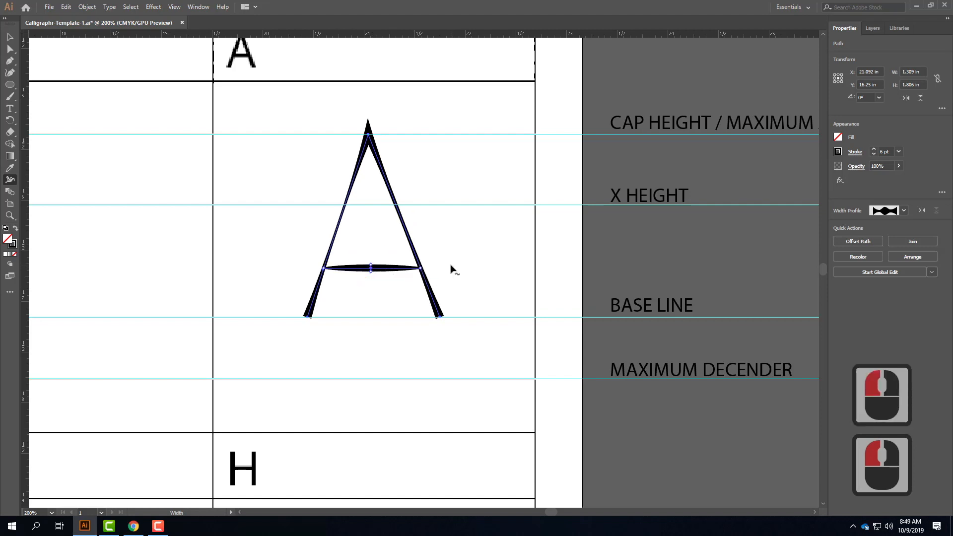
{"action": "left_click", "coordinate": [10, 37]}
{"action": "left_click", "coordinate": [124, 111]}
{"action": "left_click", "coordinate": [534, 273]}
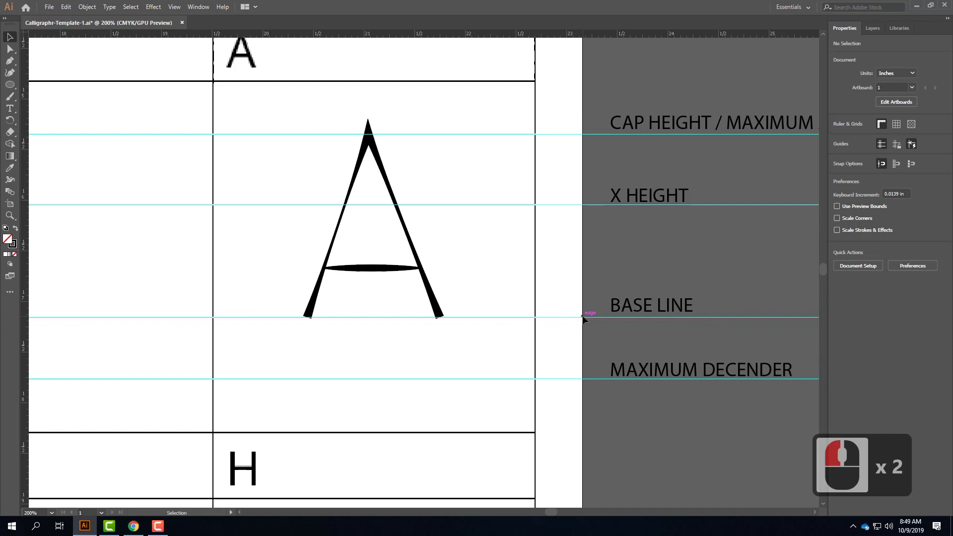
Step: Set the stroke weight of the letter B's path to 6 pt
{"action": "key", "text": "space"}
{"action": "left_click_drag", "start_coordinate": [237, 275], "coordinate": [725, 232]}
{"action": "left_click_drag", "start_coordinate": [243, 302], "coordinate": [774, 193]}
{"action": "left_click_drag", "start_coordinate": [343, 246], "coordinate": [348, 246]}
{"action": "left_click_drag", "start_coordinate": [281, 237], "coordinate": [808, 140]}
{"action": "mouse_move", "coordinate": [417, 196]}
{"action": "left_mouse_down"}
{"action": "mouse_move", "coordinate": [466, 194]}
{"action": "mouse_move", "coordinate": [417, 210]}
{"action": "left_mouse_up"}
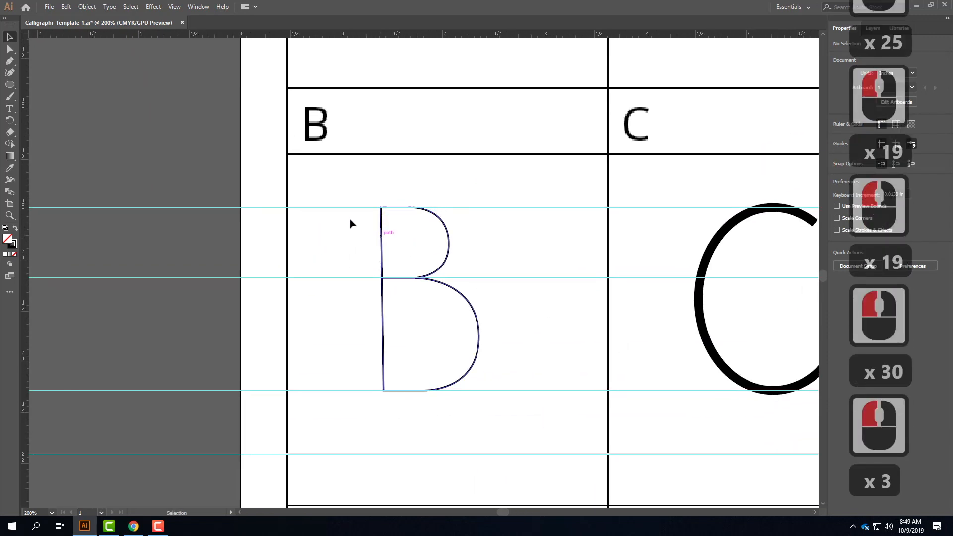
{"action": "left_click", "coordinate": [11, 50]}
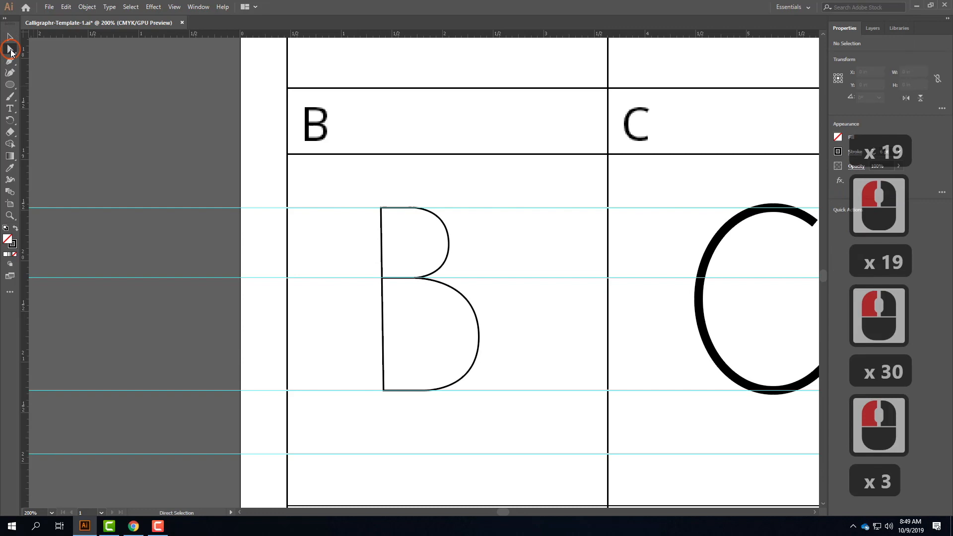
{"action": "left_click", "coordinate": [10, 39]}
{"action": "left_click", "coordinate": [381, 225]}
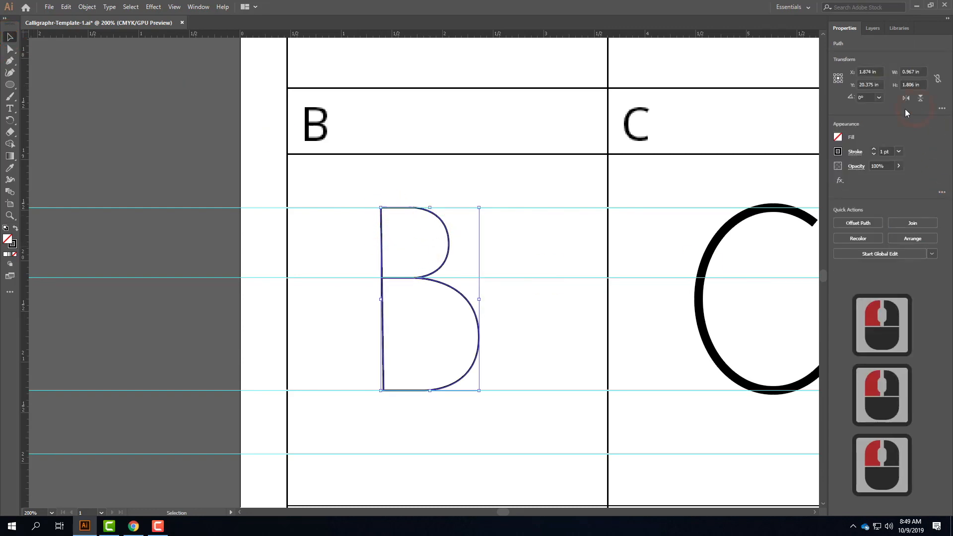
{"action": "left_click", "coordinate": [873, 150]}
{"action": "left_click", "coordinate": [874, 150]}
{"action": "left_click", "coordinate": [874, 150]}
{"action": "left_click", "coordinate": [874, 150]}
{"action": "left_click", "coordinate": [874, 150]}
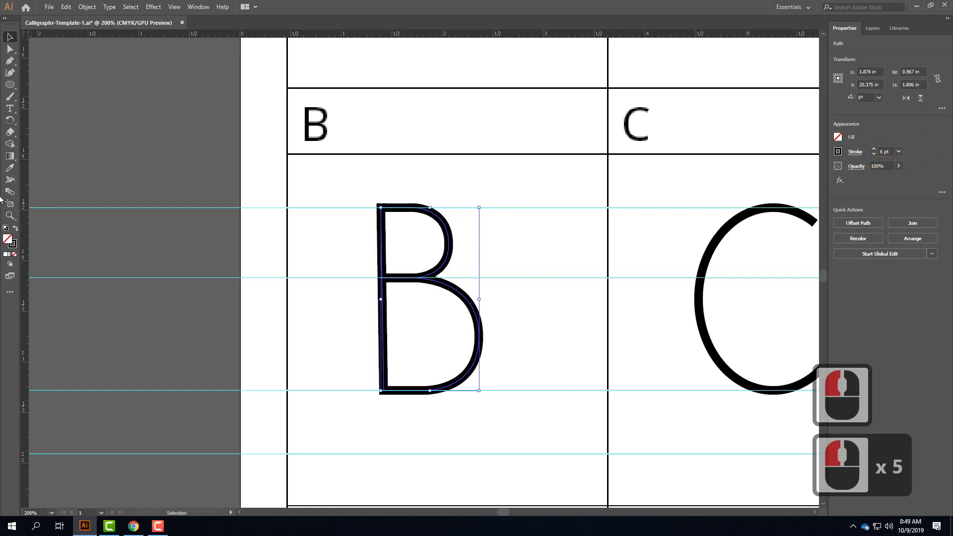
Step: Thin the B's upper horizontal stroke and thicken the outer curves of both bowls with the Width tool
{"action": "left_click", "coordinate": [9, 180]}
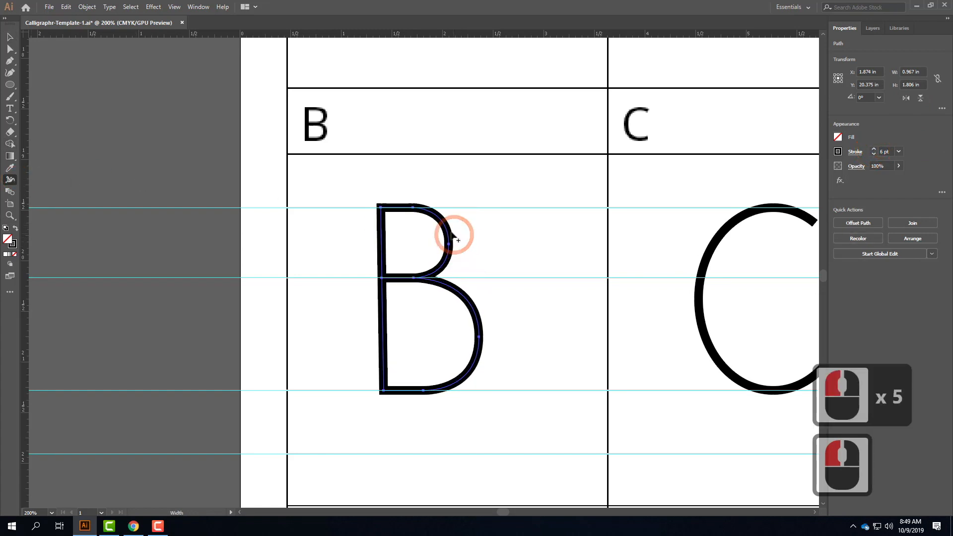
{"action": "left_click_drag", "start_coordinate": [398, 207], "coordinate": [397, 206]}
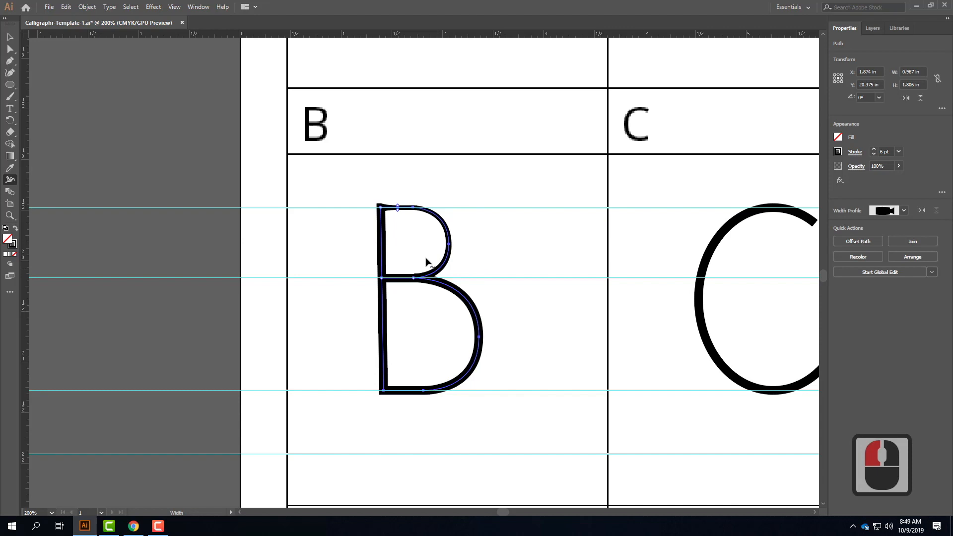
{"action": "mouse_move", "coordinate": [455, 252]}
{"action": "left_mouse_down"}
{"action": "mouse_move", "coordinate": [451, 240]}
{"action": "mouse_move", "coordinate": [464, 244]}
{"action": "mouse_move", "coordinate": [453, 243]}
{"action": "left_mouse_up"}
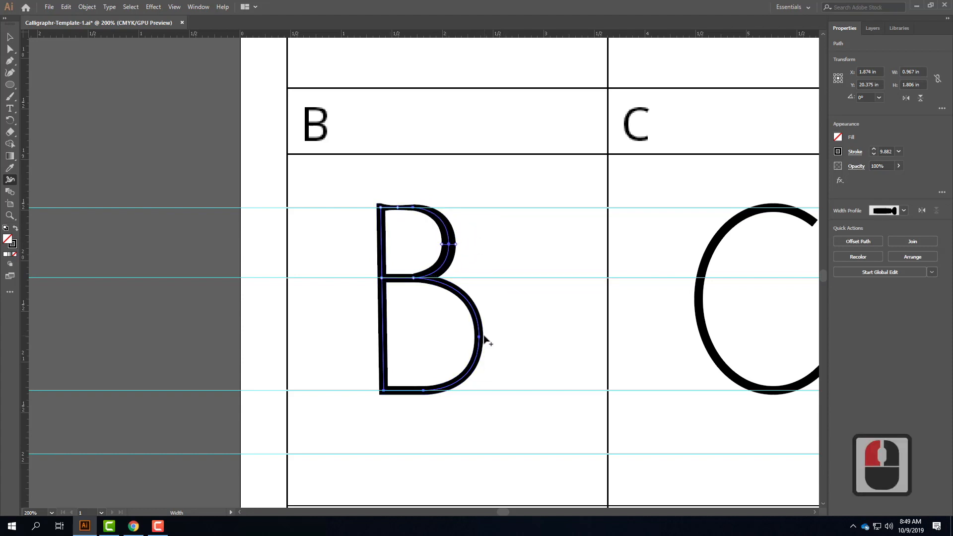
{"action": "left_click_drag", "start_coordinate": [479, 337], "coordinate": [489, 339]}
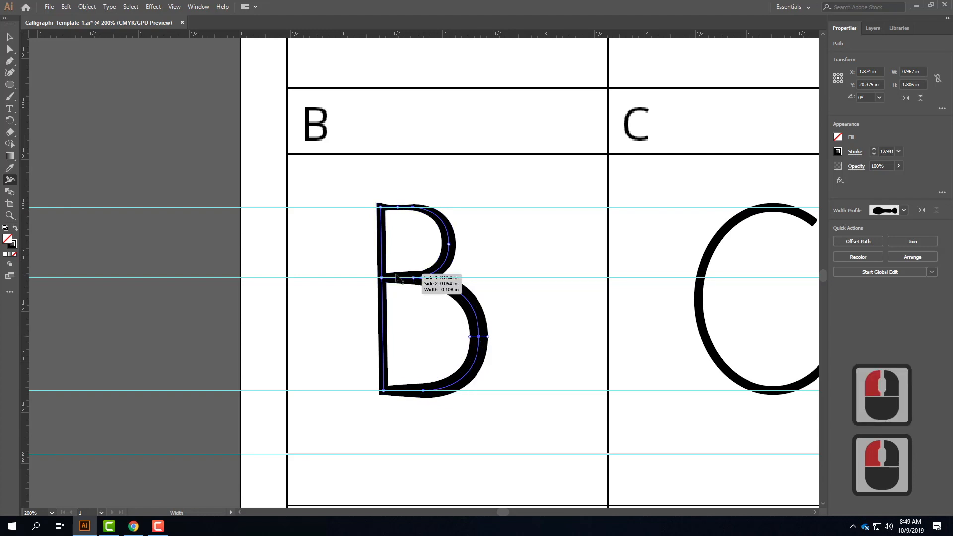
Step: Pinch the B's middle bar and widen the stroke at the stem's base corner to about 21 pt
{"action": "left_click", "coordinate": [382, 284]}
{"action": "left_click_drag", "start_coordinate": [384, 284], "coordinate": [439, 287]}
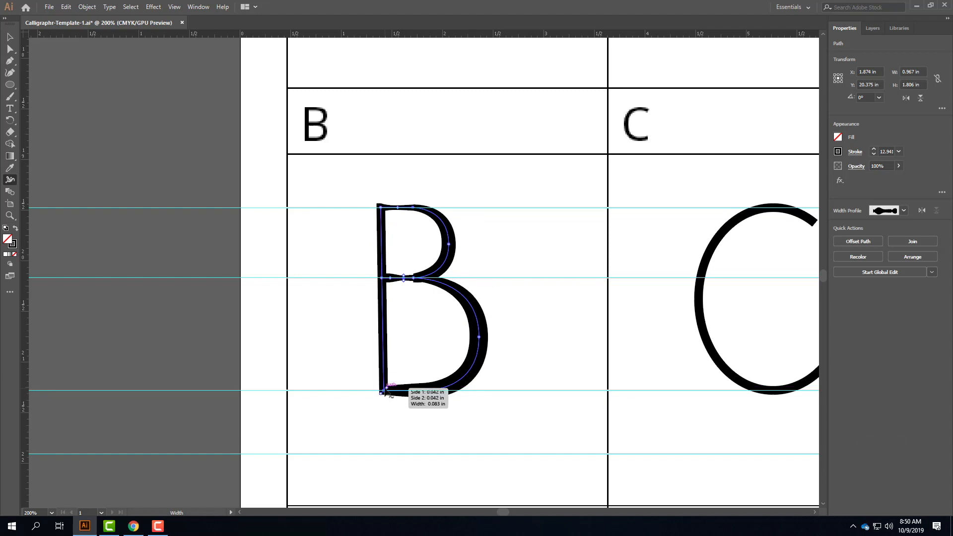
{"action": "mouse_move", "coordinate": [384, 394]}
{"action": "left_mouse_down"}
{"action": "mouse_move", "coordinate": [400, 373]}
{"action": "mouse_move", "coordinate": [389, 385]}
{"action": "left_mouse_up"}
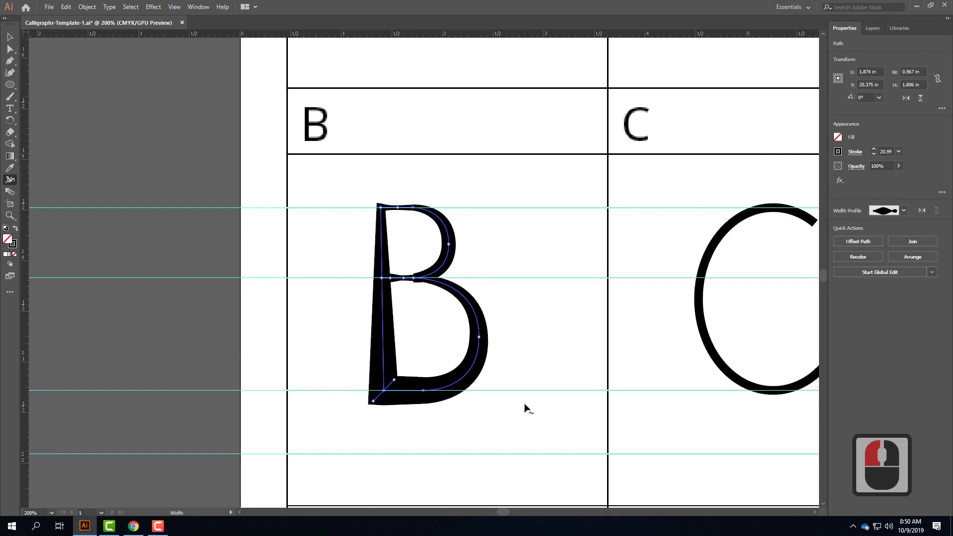
Step: Apply Width Profile 5 to the letter C's stroke
{"action": "left_click_drag", "start_coordinate": [687, 263], "coordinate": [432, 265]}
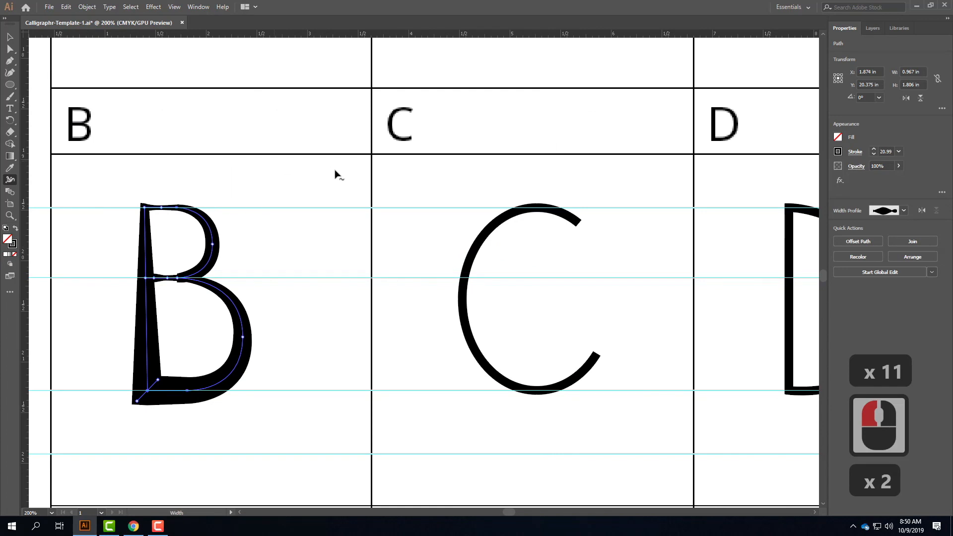
{"action": "left_click", "coordinate": [7, 37]}
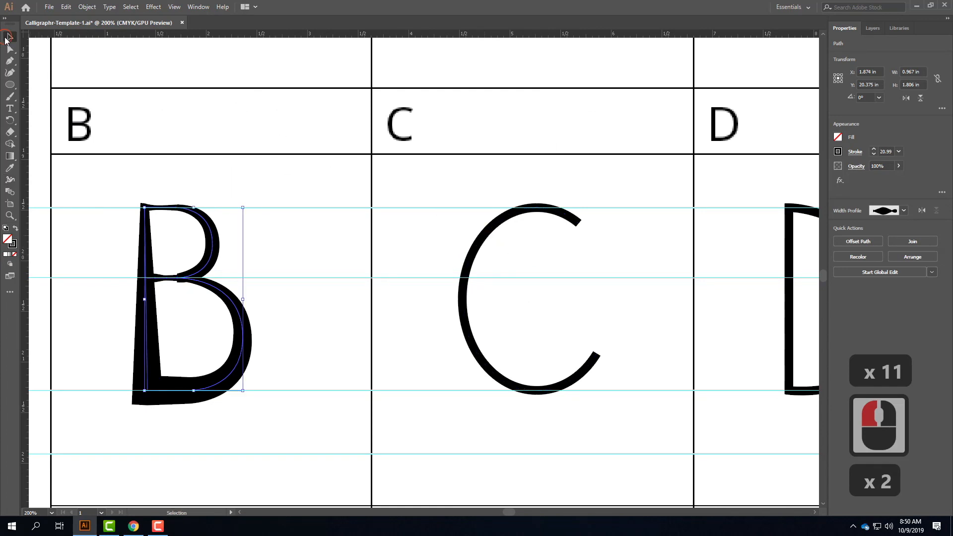
{"action": "left_click", "coordinate": [488, 231]}
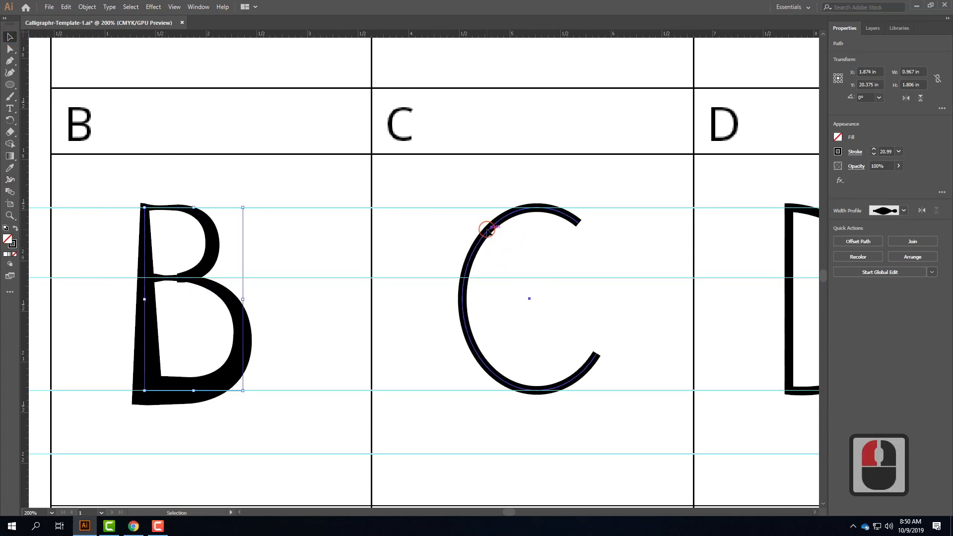
{"action": "left_click", "coordinate": [488, 230]}
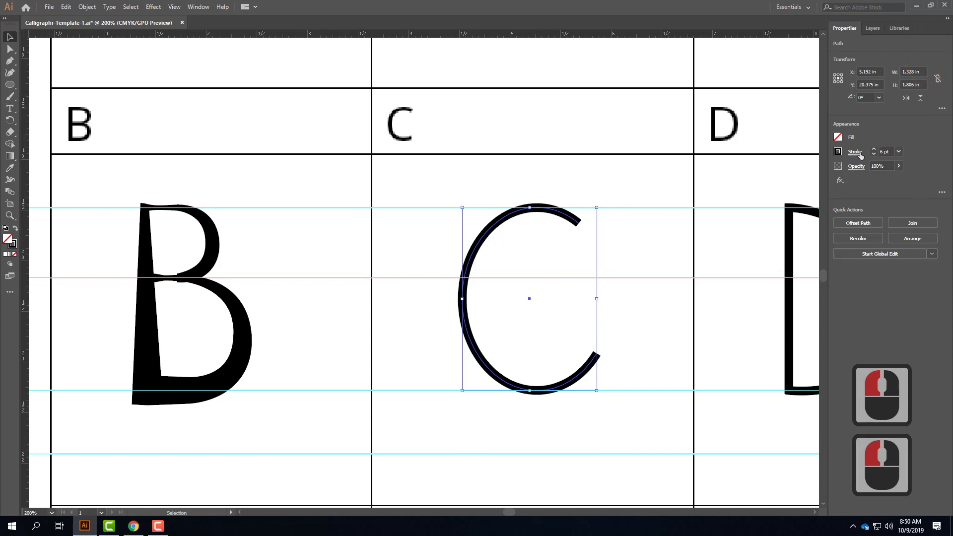
{"action": "left_click", "coordinate": [857, 151]}
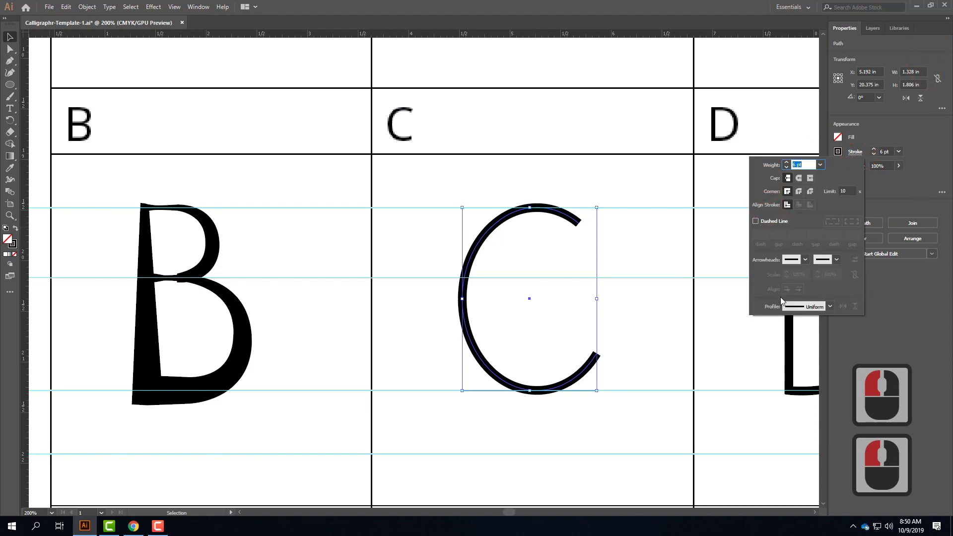
{"action": "left_click", "coordinate": [831, 307]}
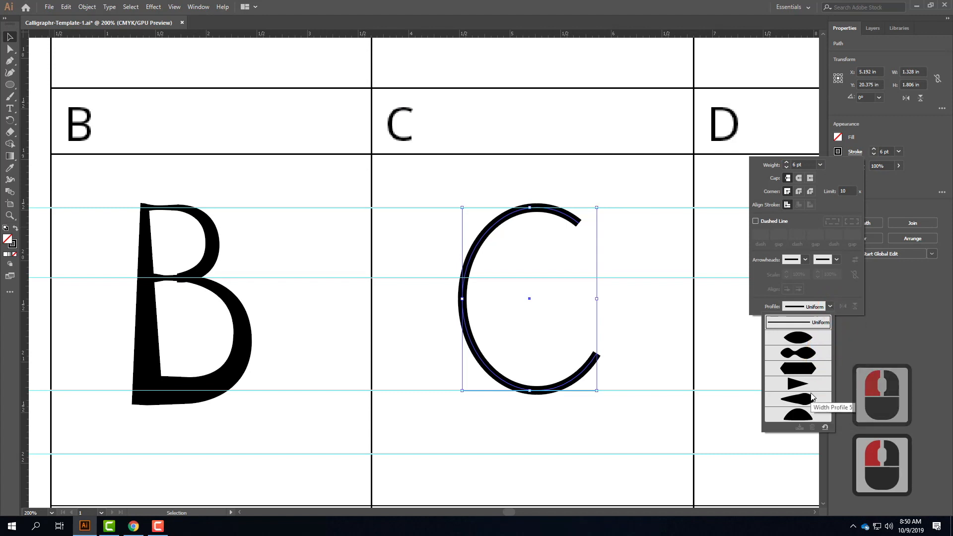
{"action": "left_click", "coordinate": [808, 410]}
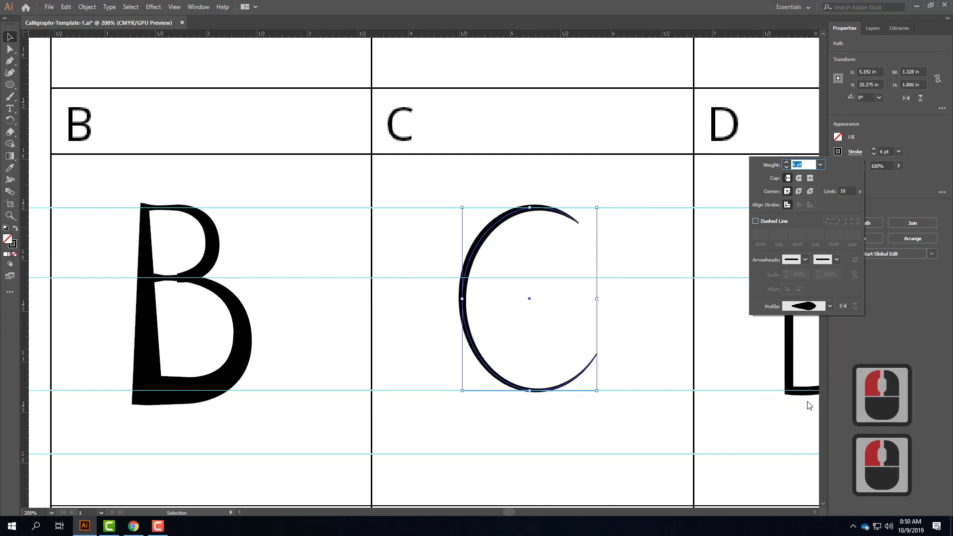
Step: Try the lens-shaped, double-bulge, hexagonal and triangular width profiles on the C's stroke, and return to Width Profile 5
{"action": "left_click", "coordinate": [808, 307]}
{"action": "left_click", "coordinate": [805, 335]}
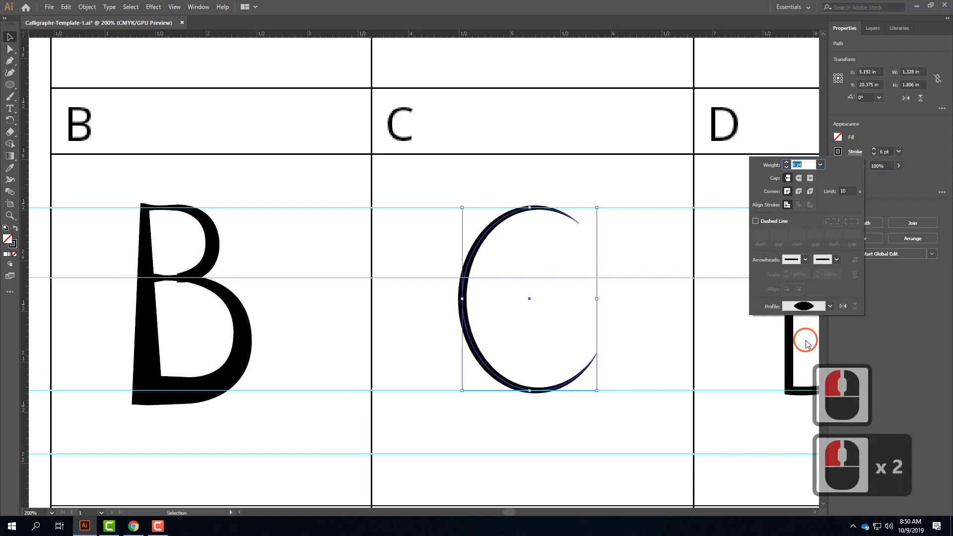
{"action": "left_click", "coordinate": [819, 306]}
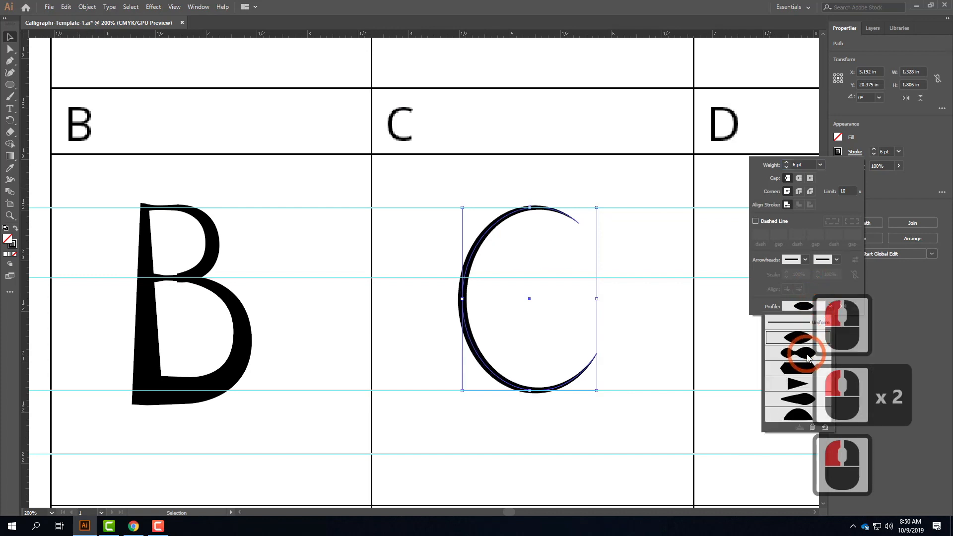
{"action": "left_click", "coordinate": [807, 358]}
{"action": "left_click", "coordinate": [818, 306]}
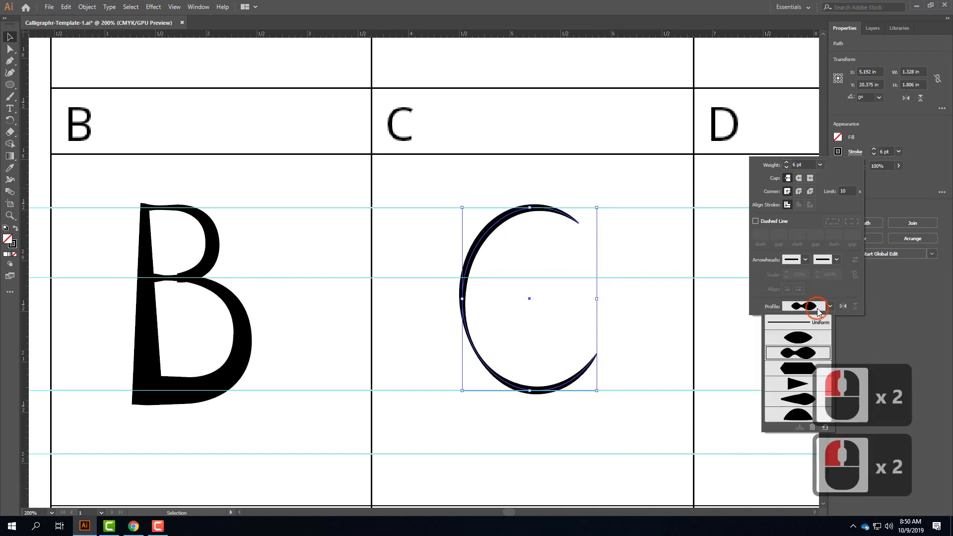
{"action": "left_click", "coordinate": [806, 368]}
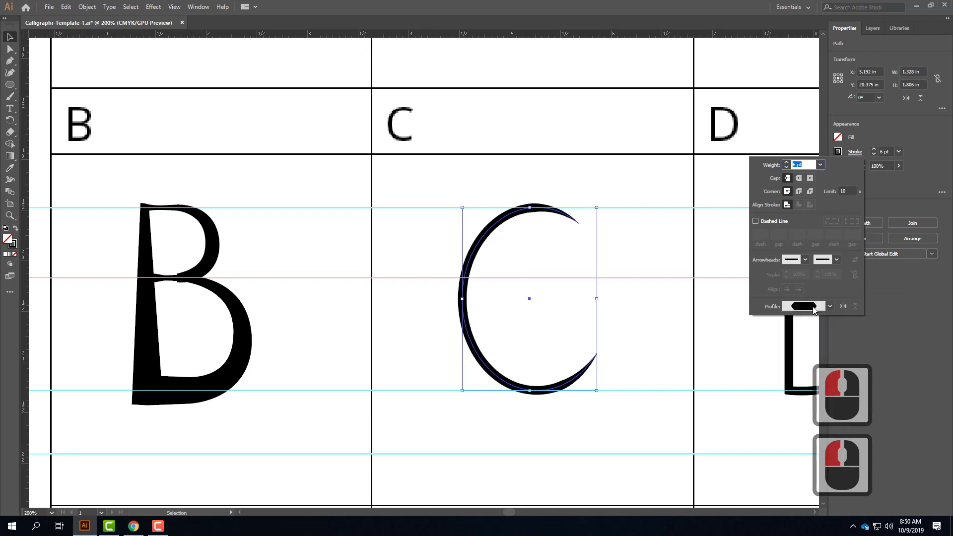
{"action": "left_click", "coordinate": [816, 308]}
{"action": "left_click", "coordinate": [806, 383]}
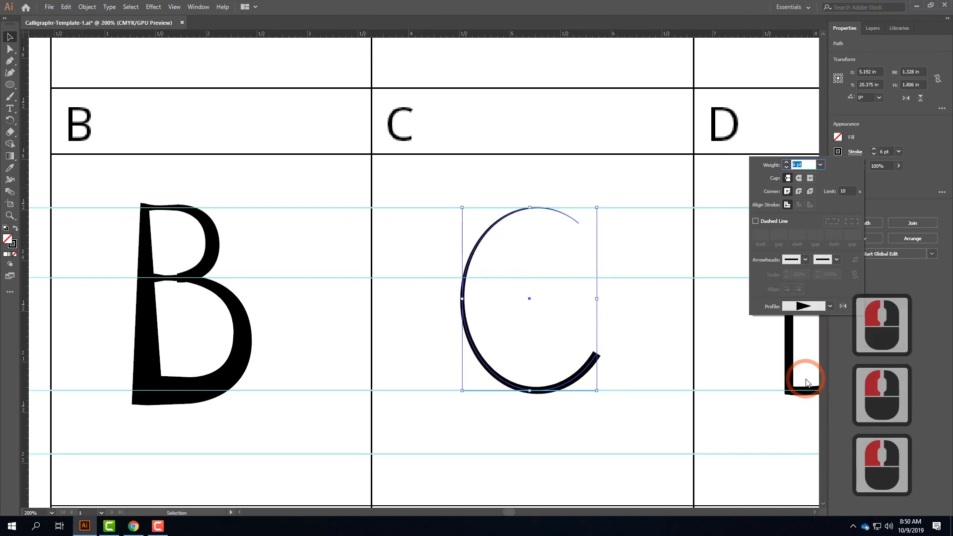
{"action": "left_click", "coordinate": [817, 307]}
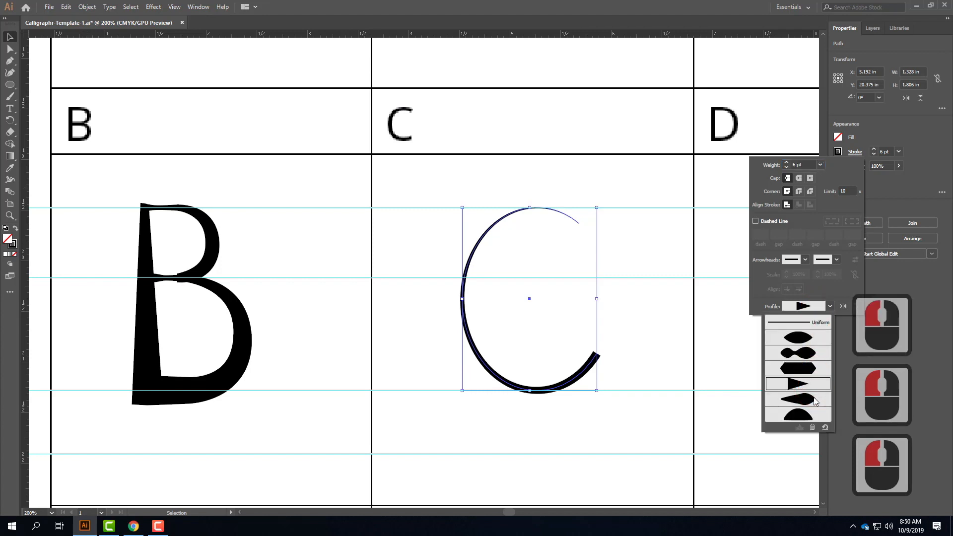
{"action": "left_click", "coordinate": [798, 399]}
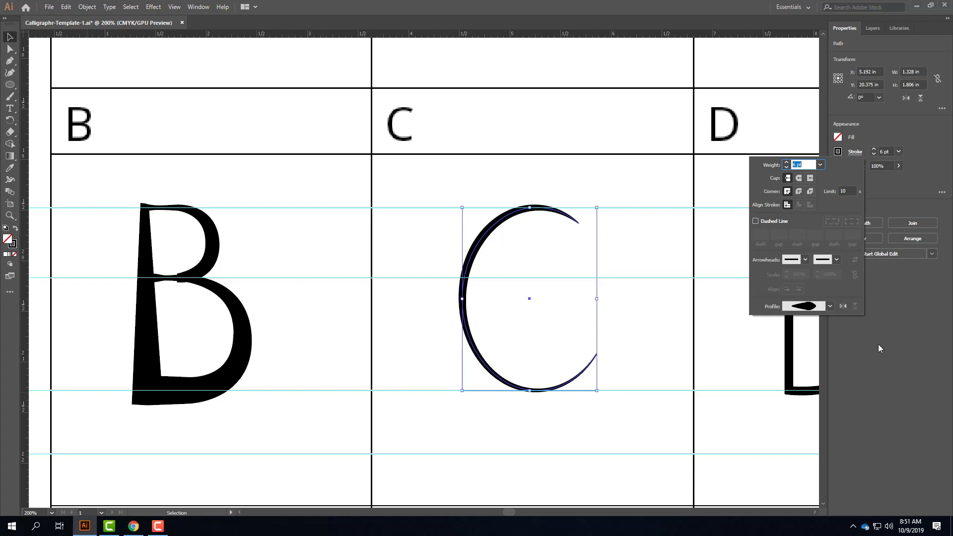
{"action": "left_click", "coordinate": [764, 246]}
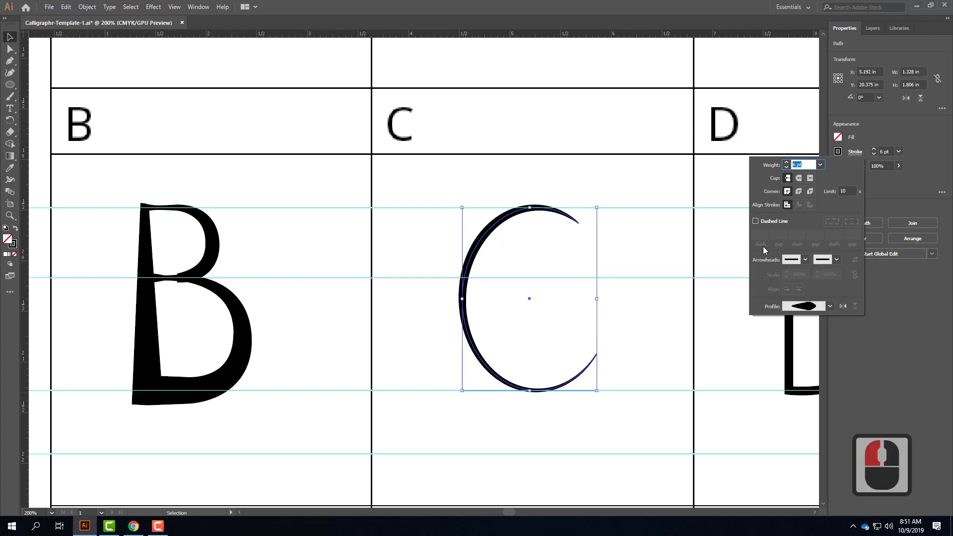
Step: Fit the whole template page in view and display the document's layers
{"action": "key", "text": "ctrl+0"}
{"action": "key", "text": "ctrl+0"}
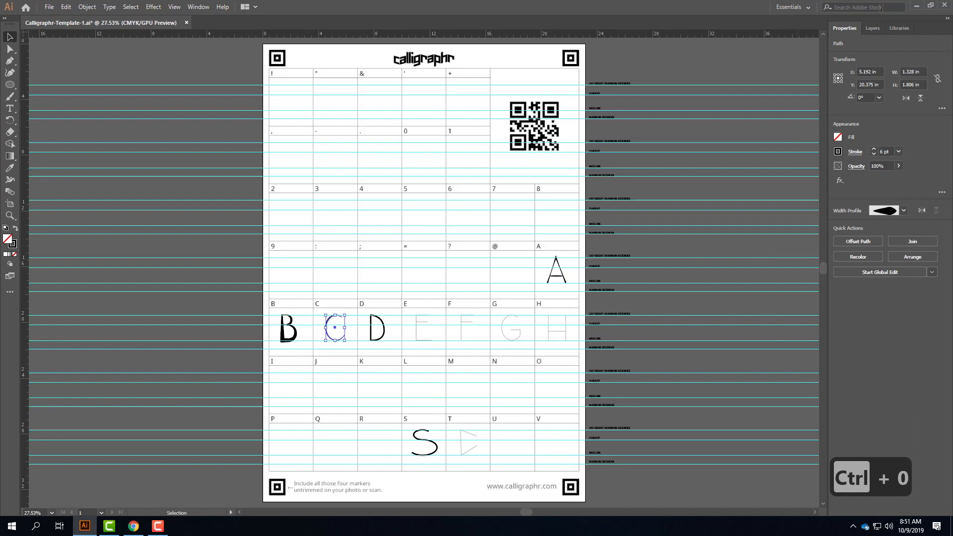
{"action": "left_click", "coordinate": [874, 30]}
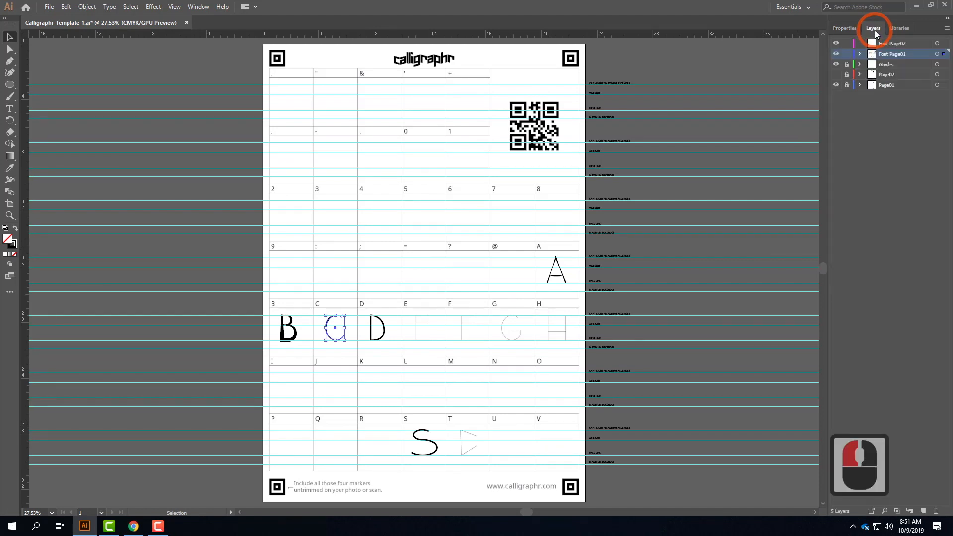
Step: Show the Page02 template layer, hide the Font Page01 layer, and make Font Page02 the active layer
{"action": "left_click", "coordinate": [836, 75]}
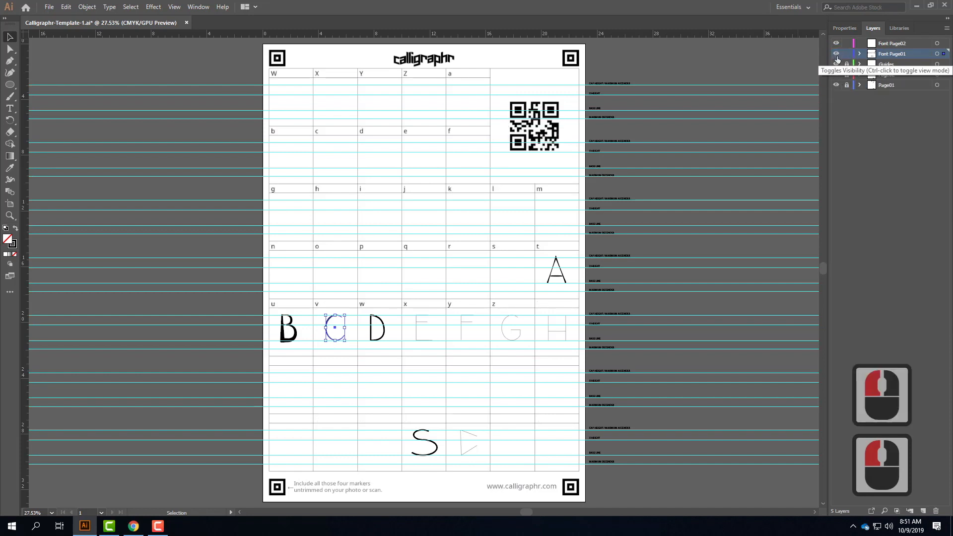
{"action": "left_click", "coordinate": [836, 54]}
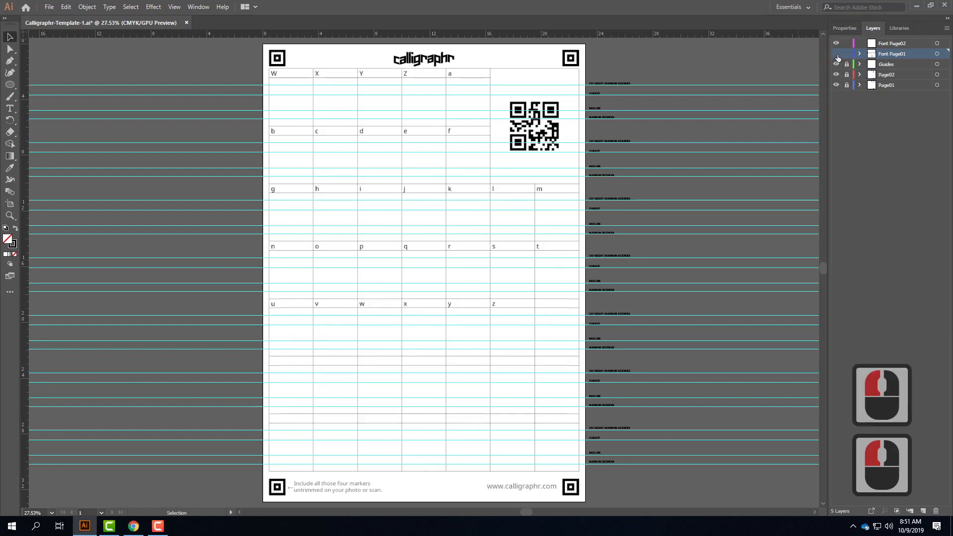
{"action": "left_click", "coordinate": [890, 45]}
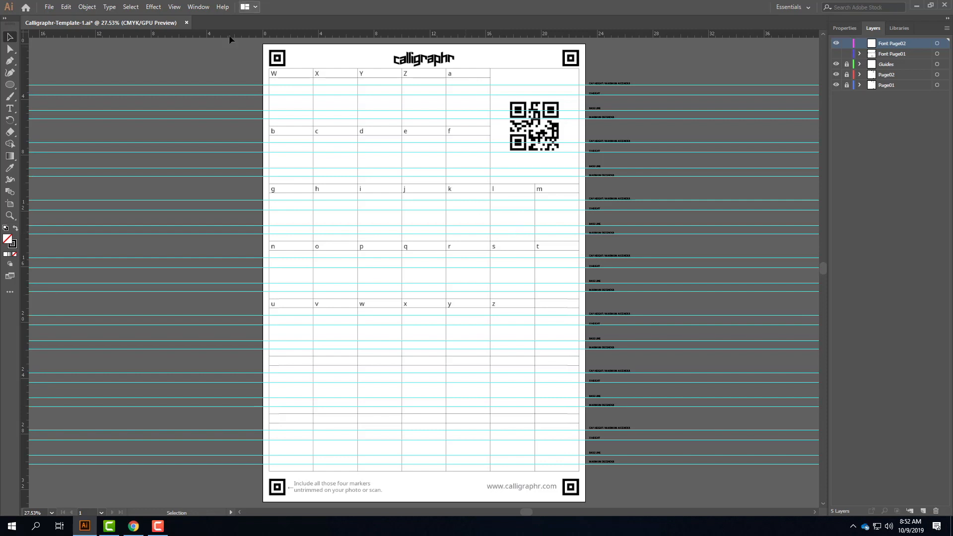
Step: Start a Pen path for the lowercase d with an anchor point on the upper guide line of its cell
{"action": "left_click", "coordinate": [10, 61]}
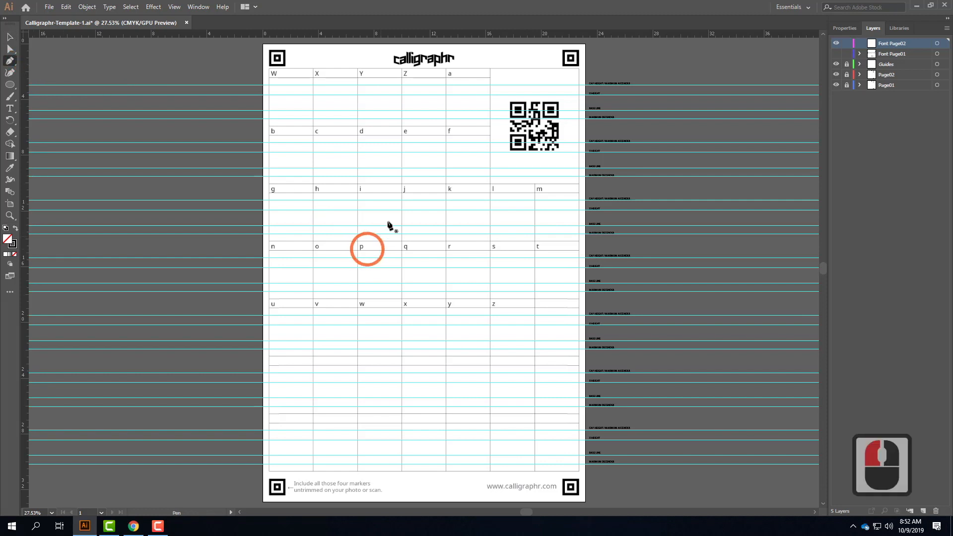
{"action": "left_click", "coordinate": [374, 143]}
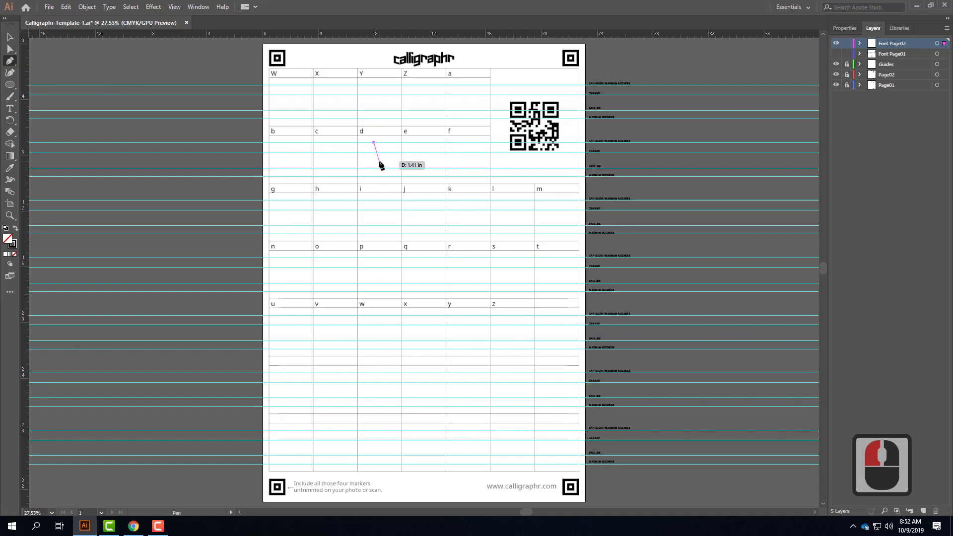
{"action": "key", "text": "ctrl+equal"}
{"action": "key", "text": "ctrl+equal"}
{"action": "key", "text": "ctrl+equal"}
{"action": "key", "text": "ctrl+equal"}
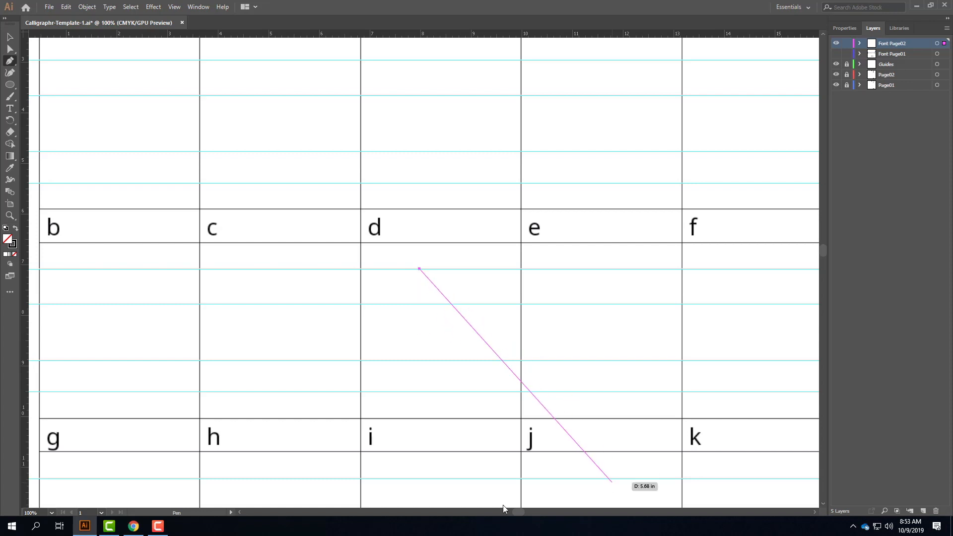
{"action": "left_click", "coordinate": [158, 526]}
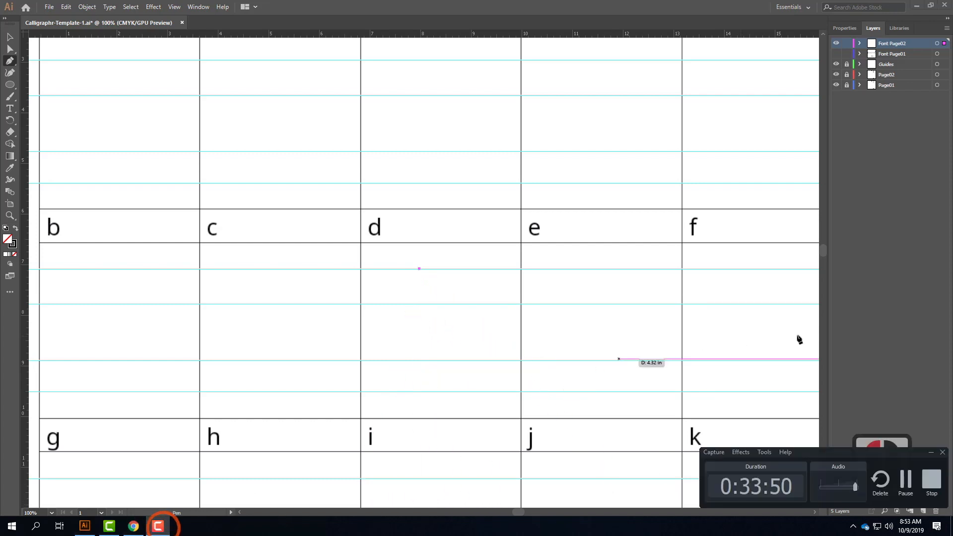